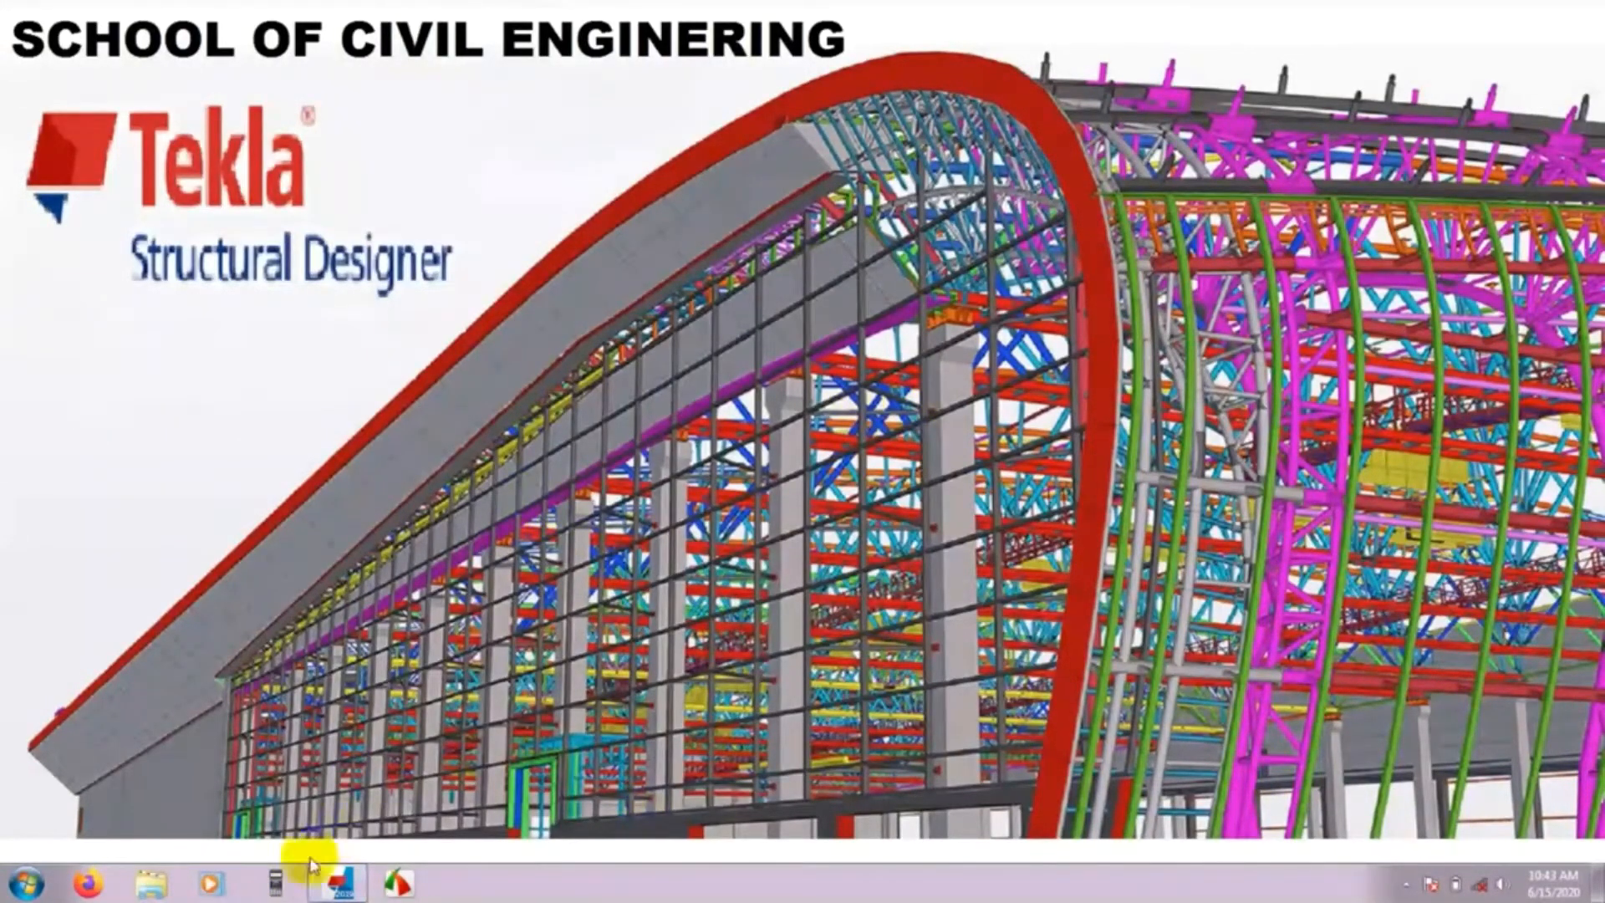
Switch to Tekla Structural Designer and save the project in the Documents library as "TSD2 soce"
{"action": "left_click", "coordinate": [338, 882]}
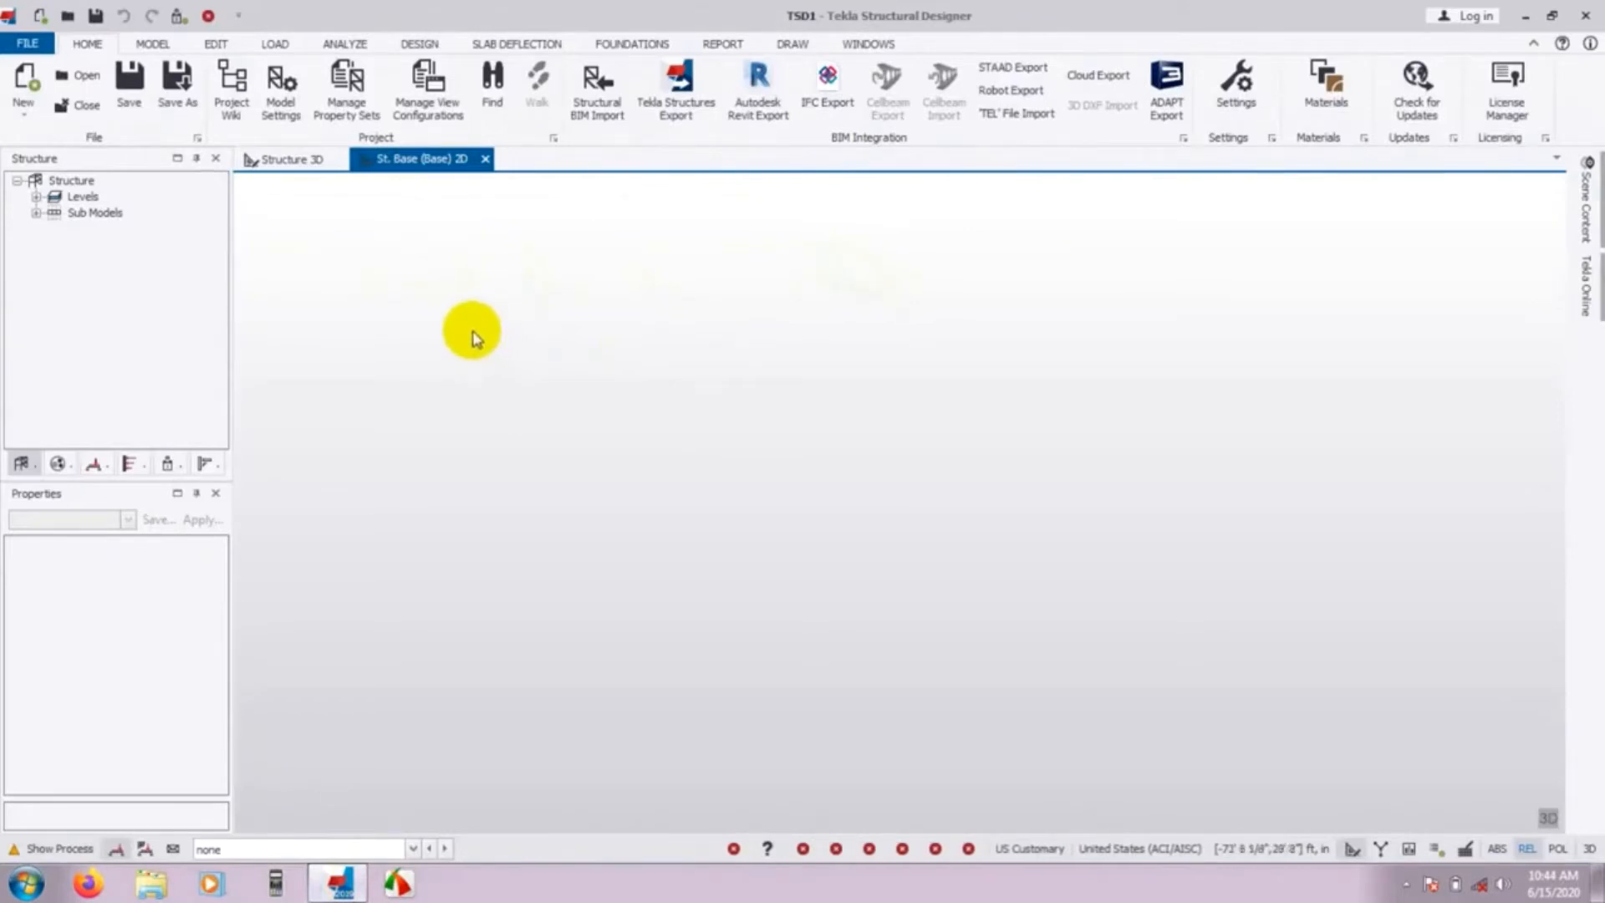
{"action": "left_click", "coordinate": [142, 91]}
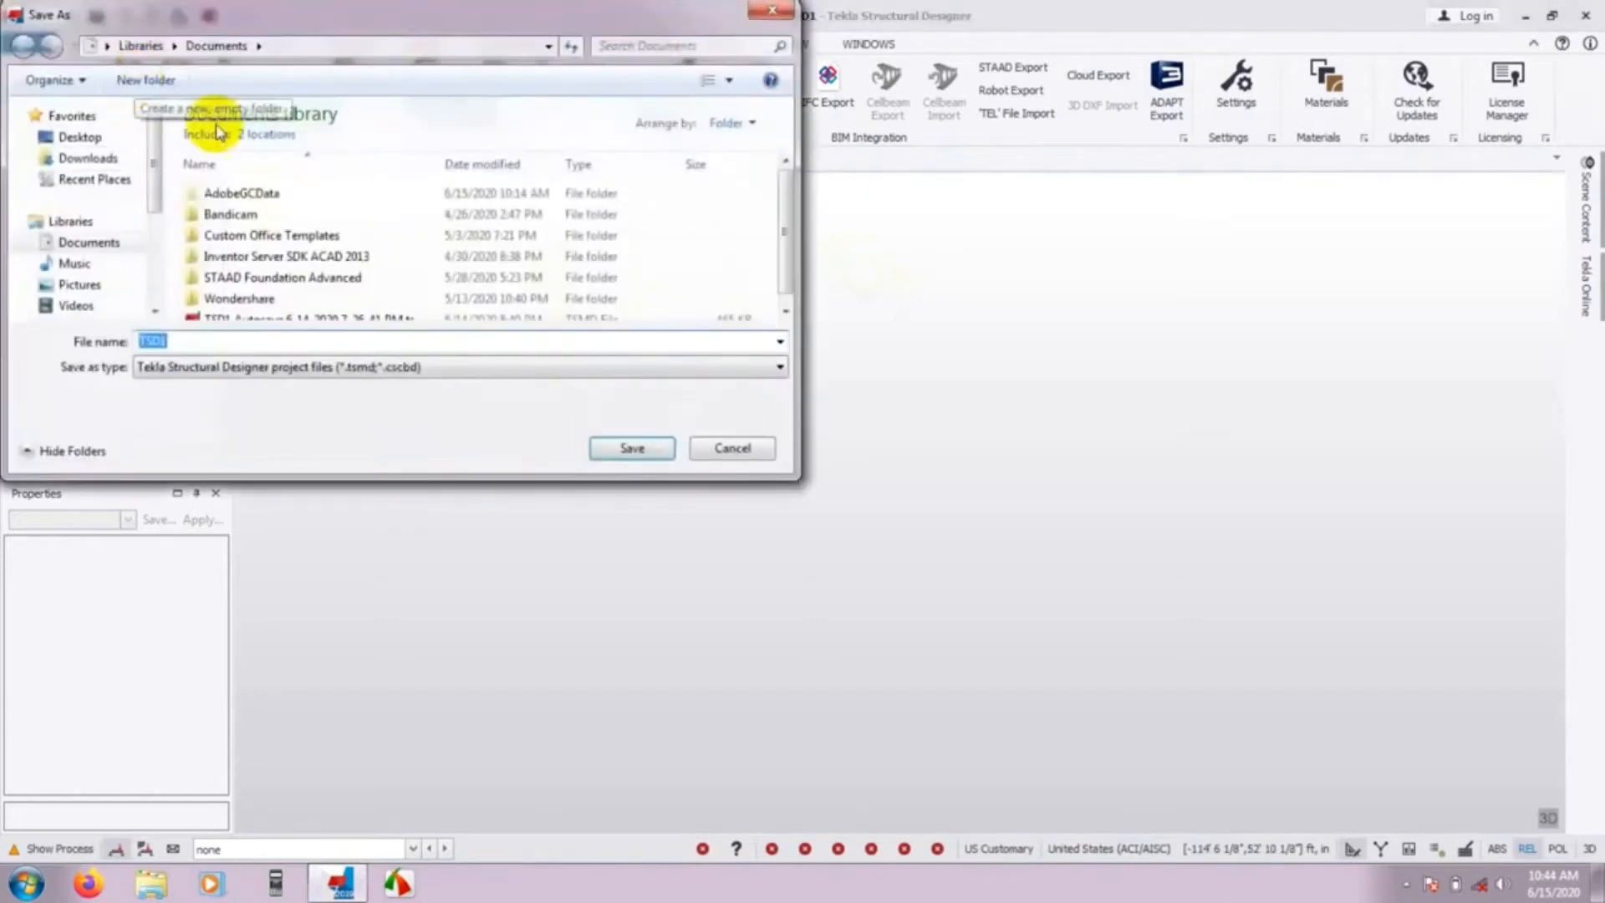
{"action": "scroll", "coordinate": [779, 276], "scroll_direction": "down", "scroll_amount": 1}
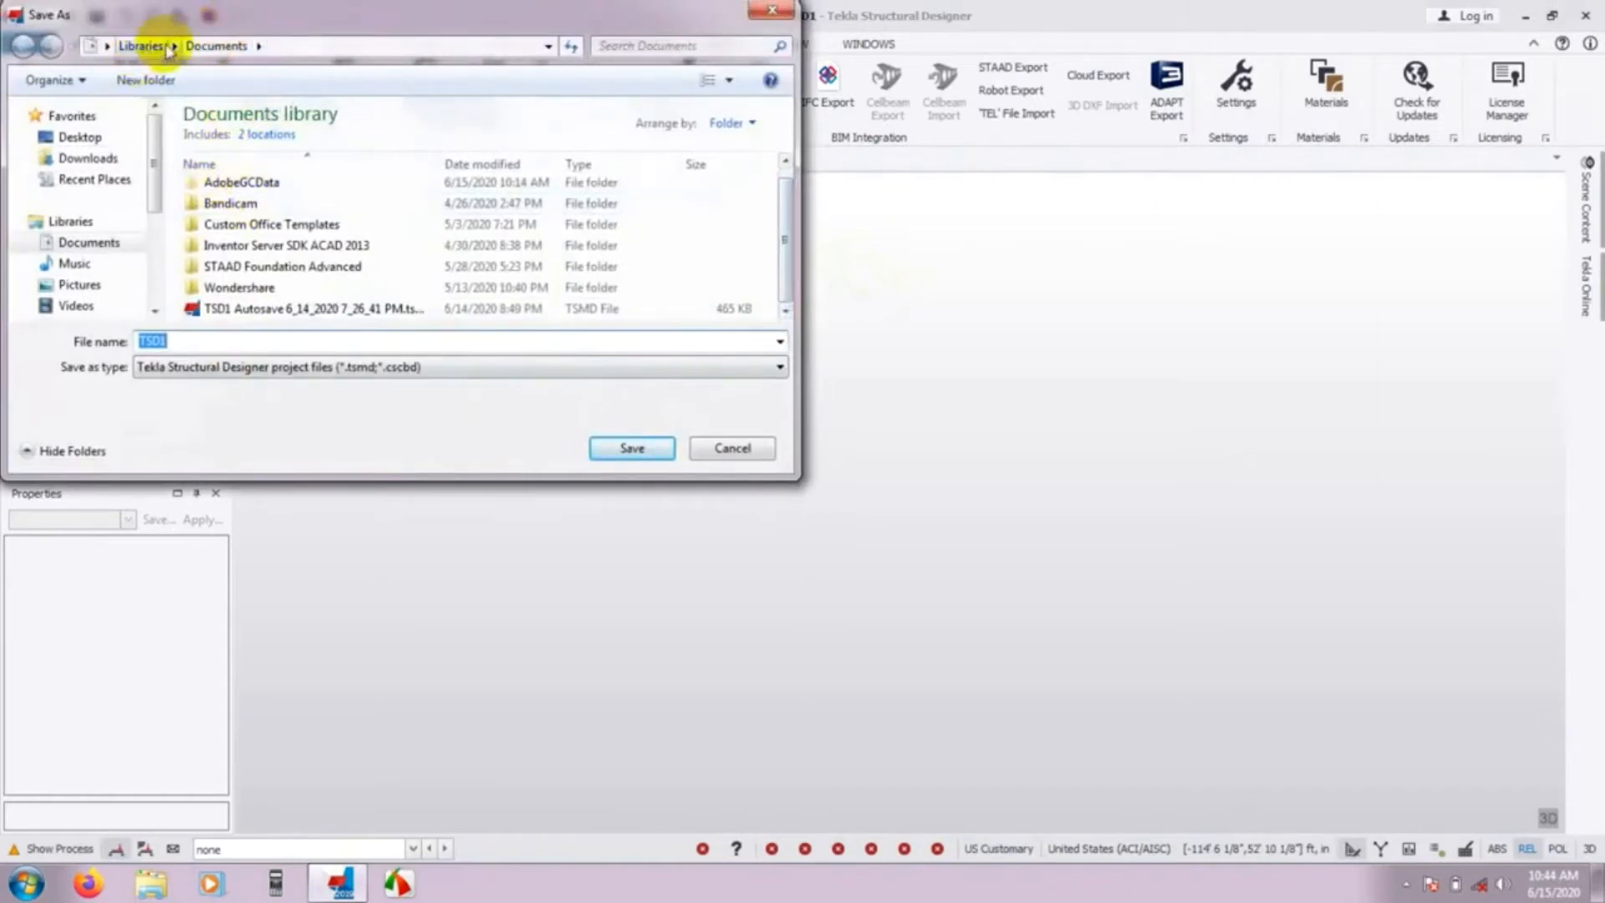
{"action": "left_click", "coordinate": [199, 339]}
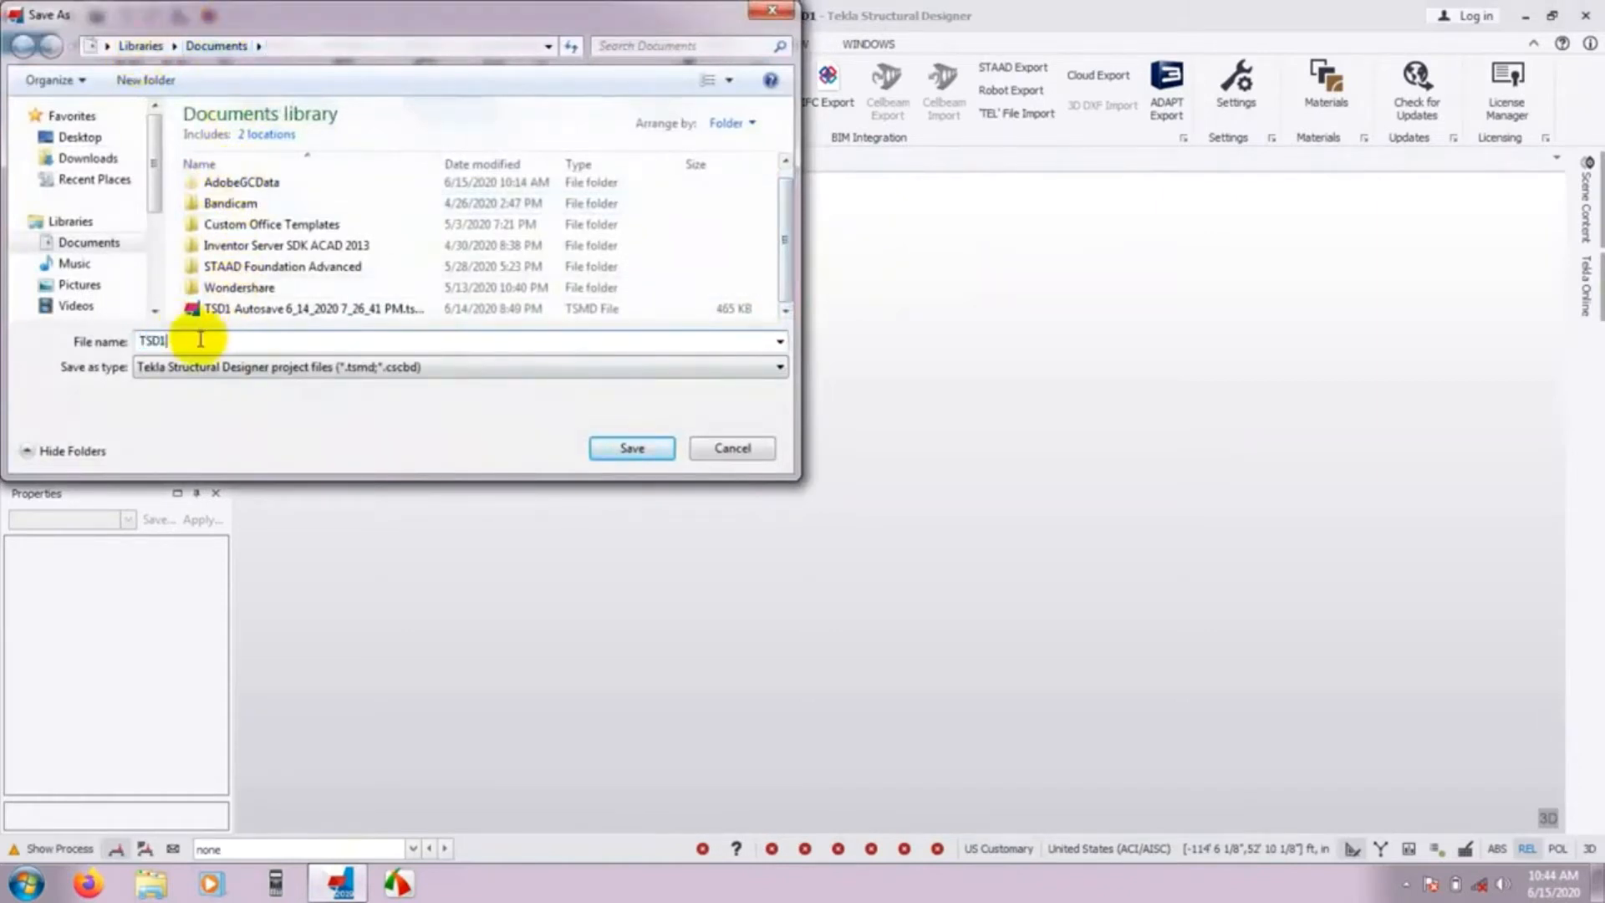
{"action": "key", "text": "BackSpace"}
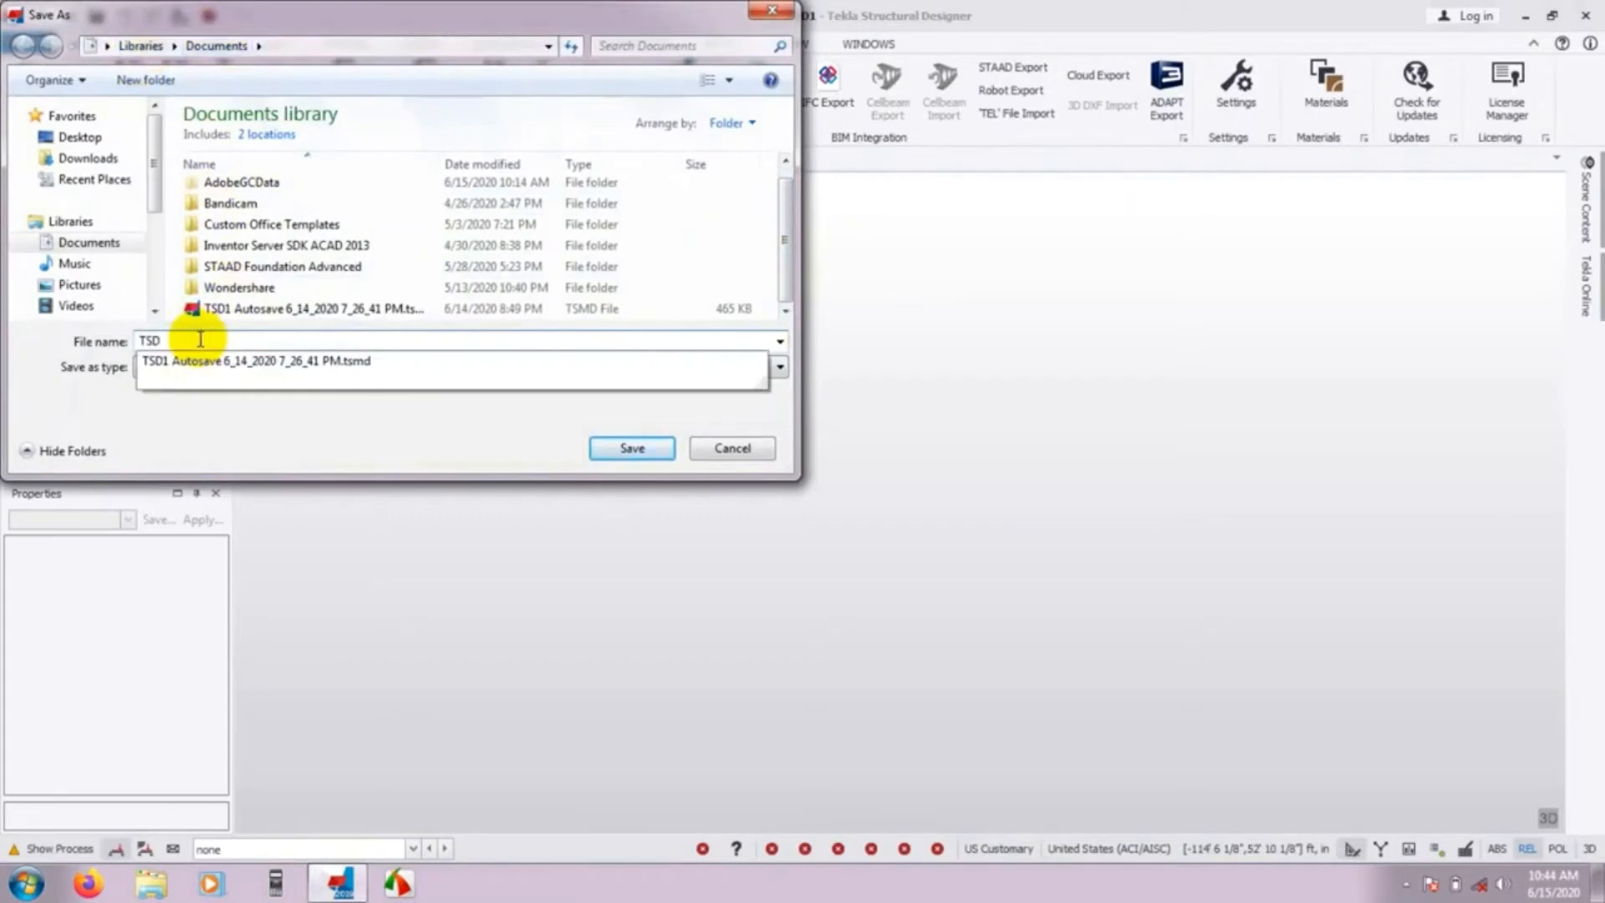
{"action": "type", "text": "2 soc"}
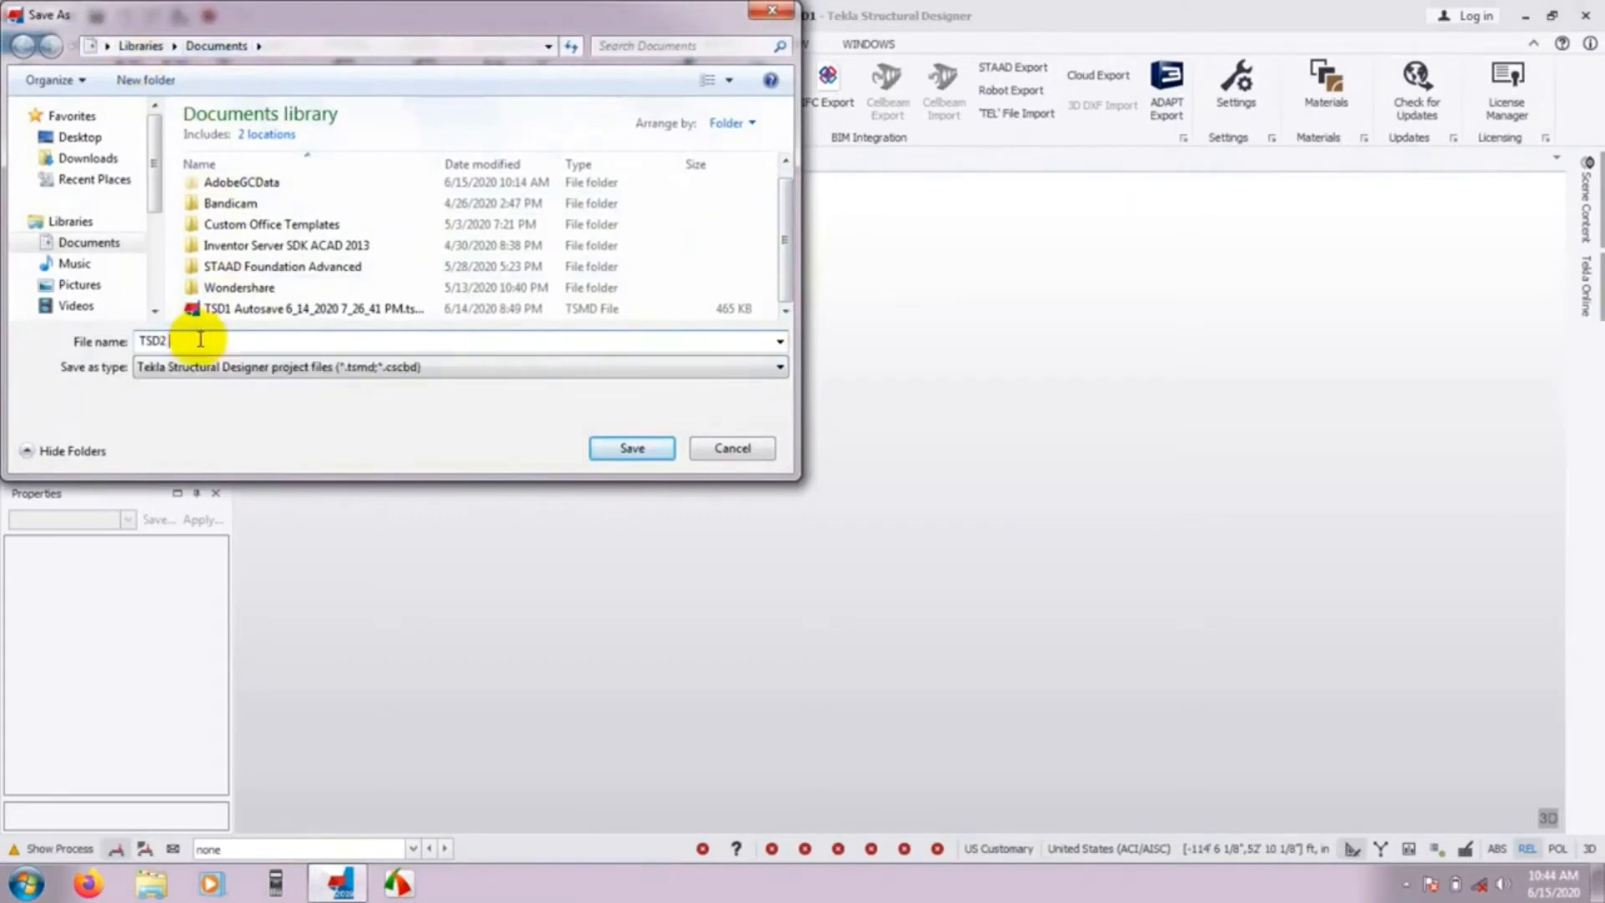
{"action": "type", "text": "e"}
{"action": "left_click", "coordinate": [628, 449]}
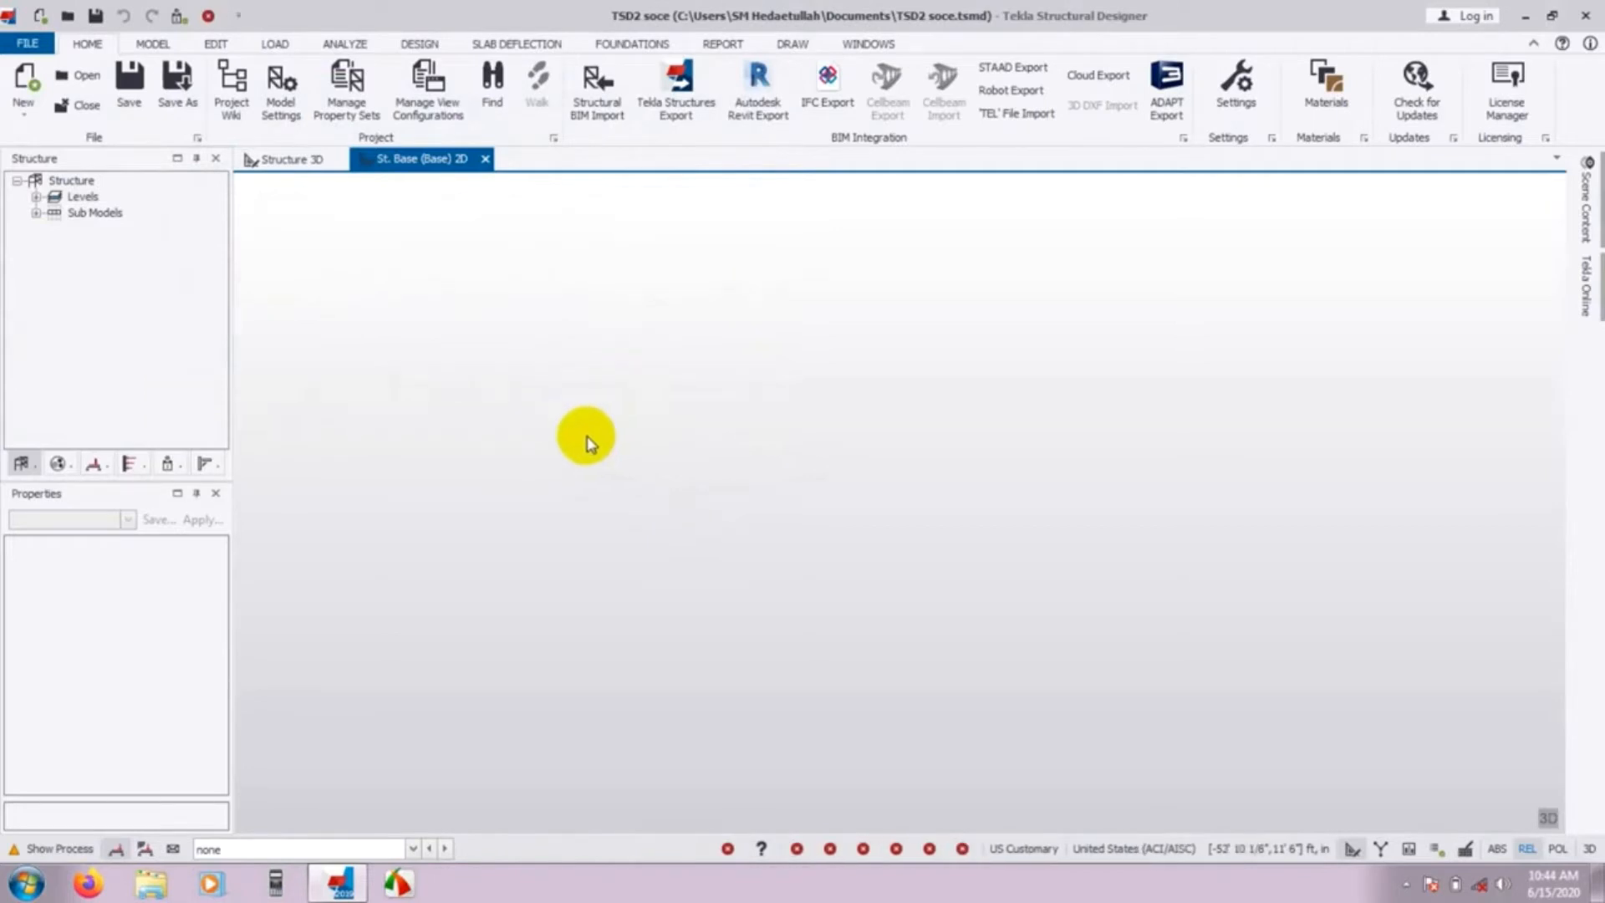
Open the construction levels table and select T.O.F as the Base level's type
{"action": "left_click", "coordinate": [155, 47]}
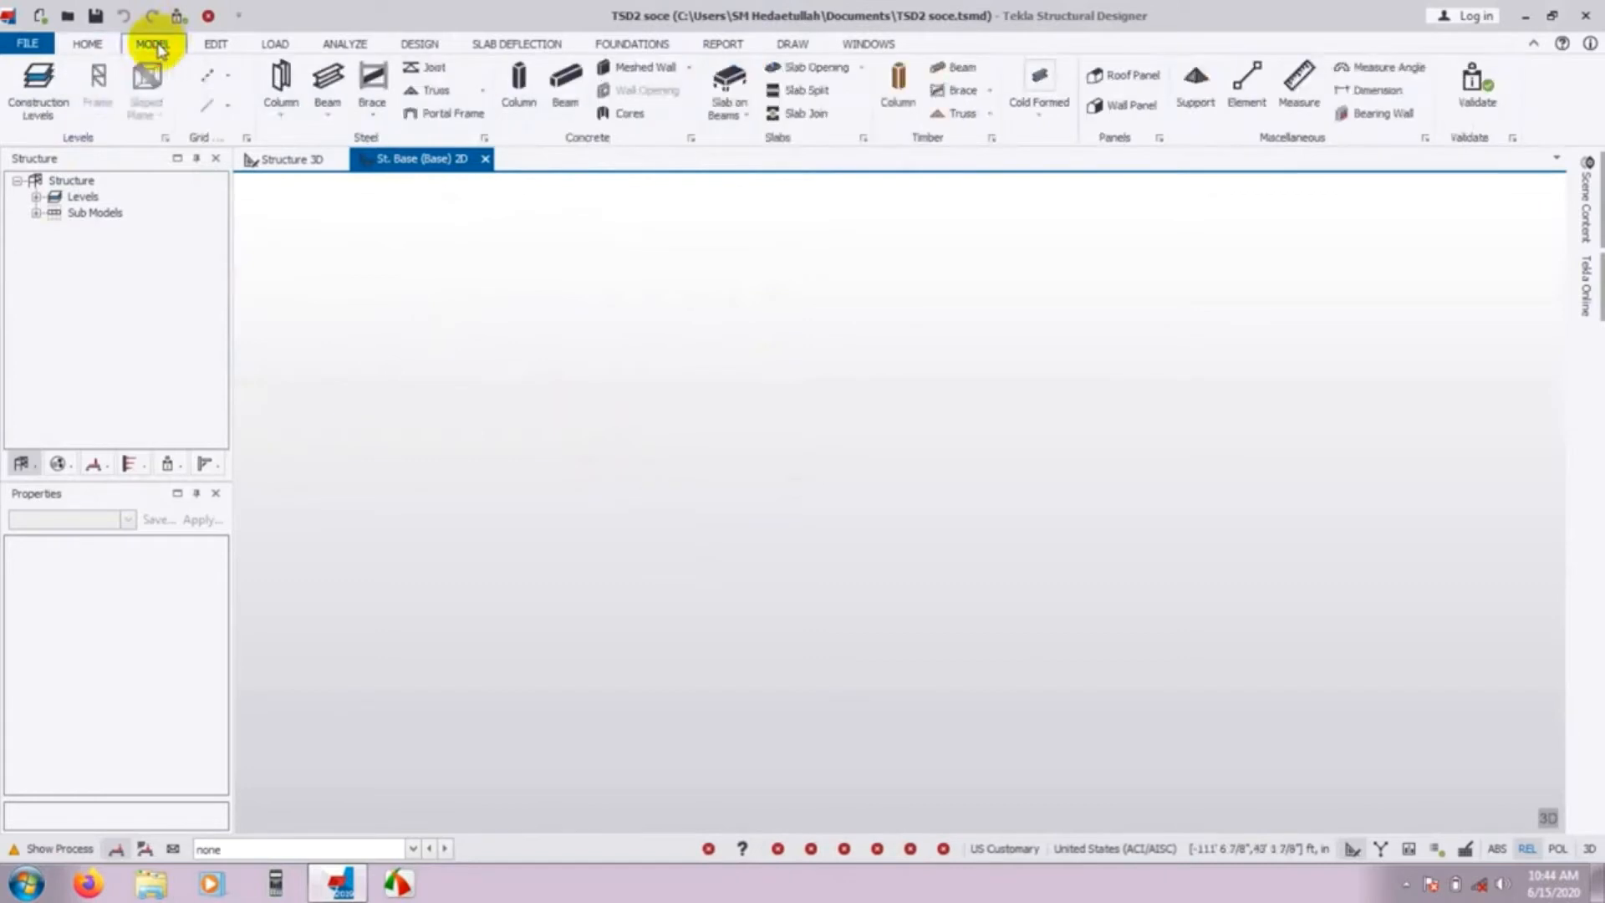
{"action": "left_click", "coordinate": [31, 105]}
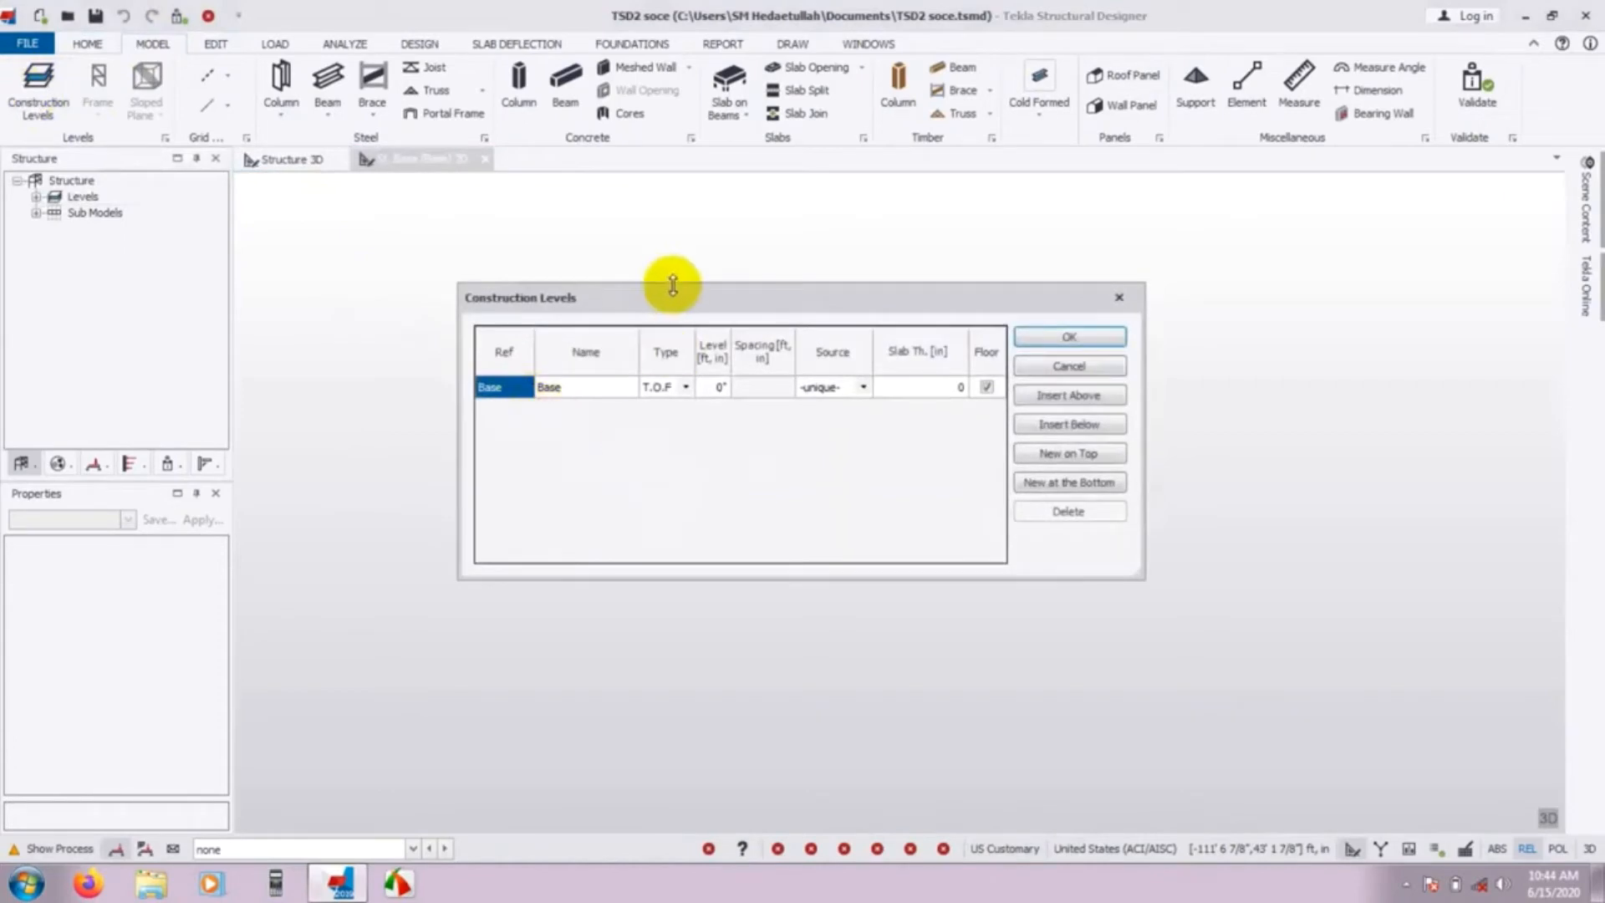
{"action": "left_click_drag", "start_coordinate": [670, 307], "coordinate": [650, 293]}
{"action": "left_click", "coordinate": [645, 369]}
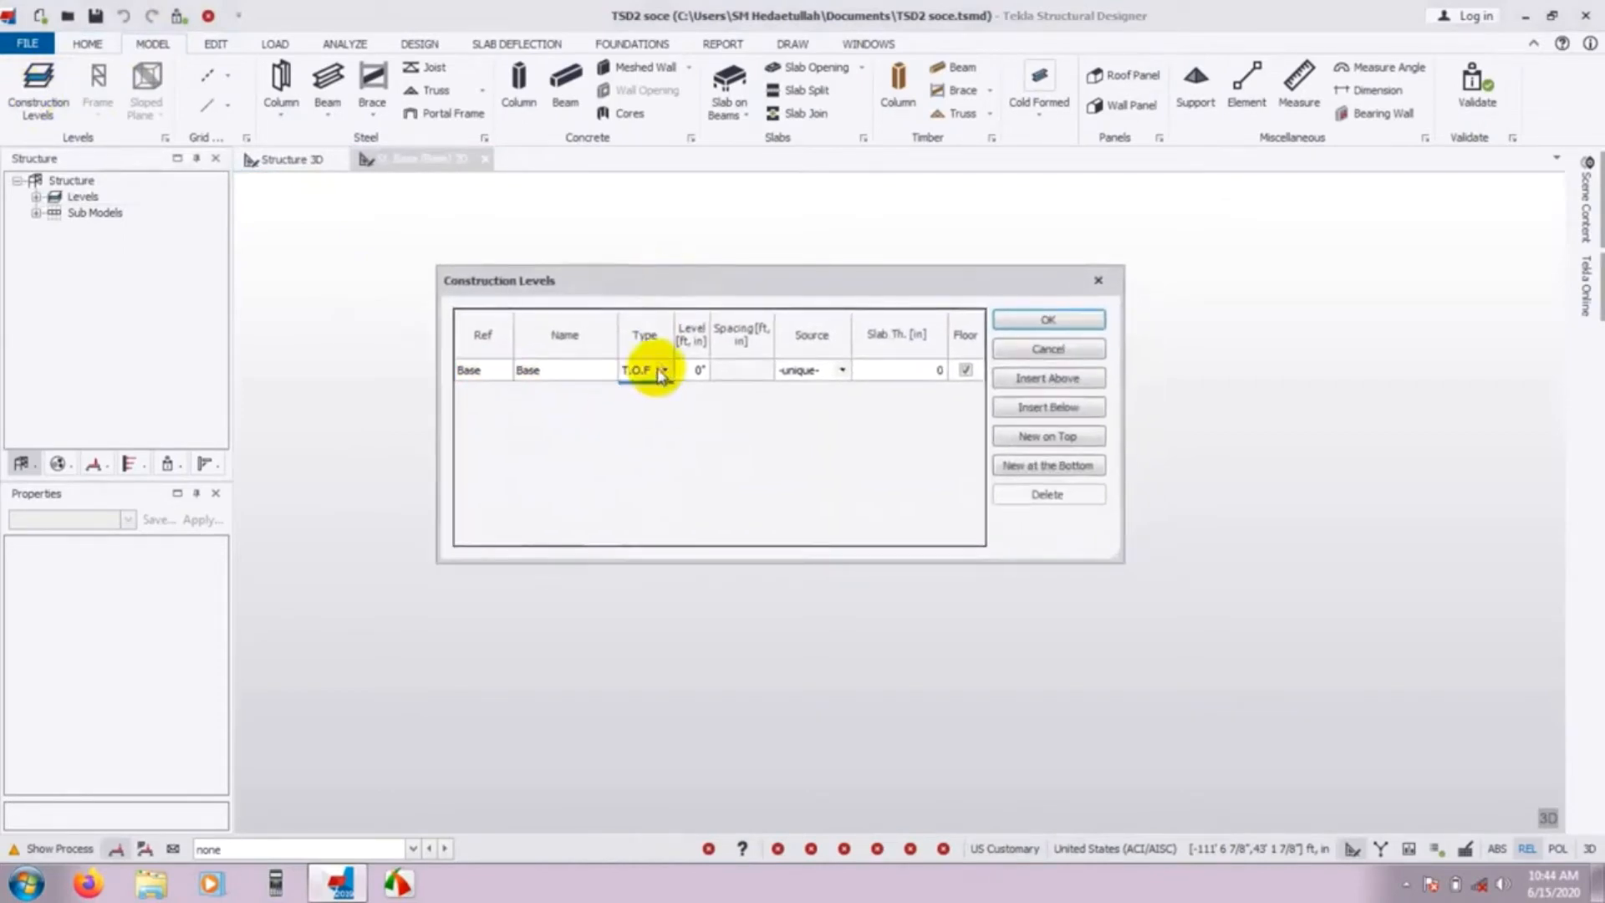
{"action": "left_click", "coordinate": [645, 372]}
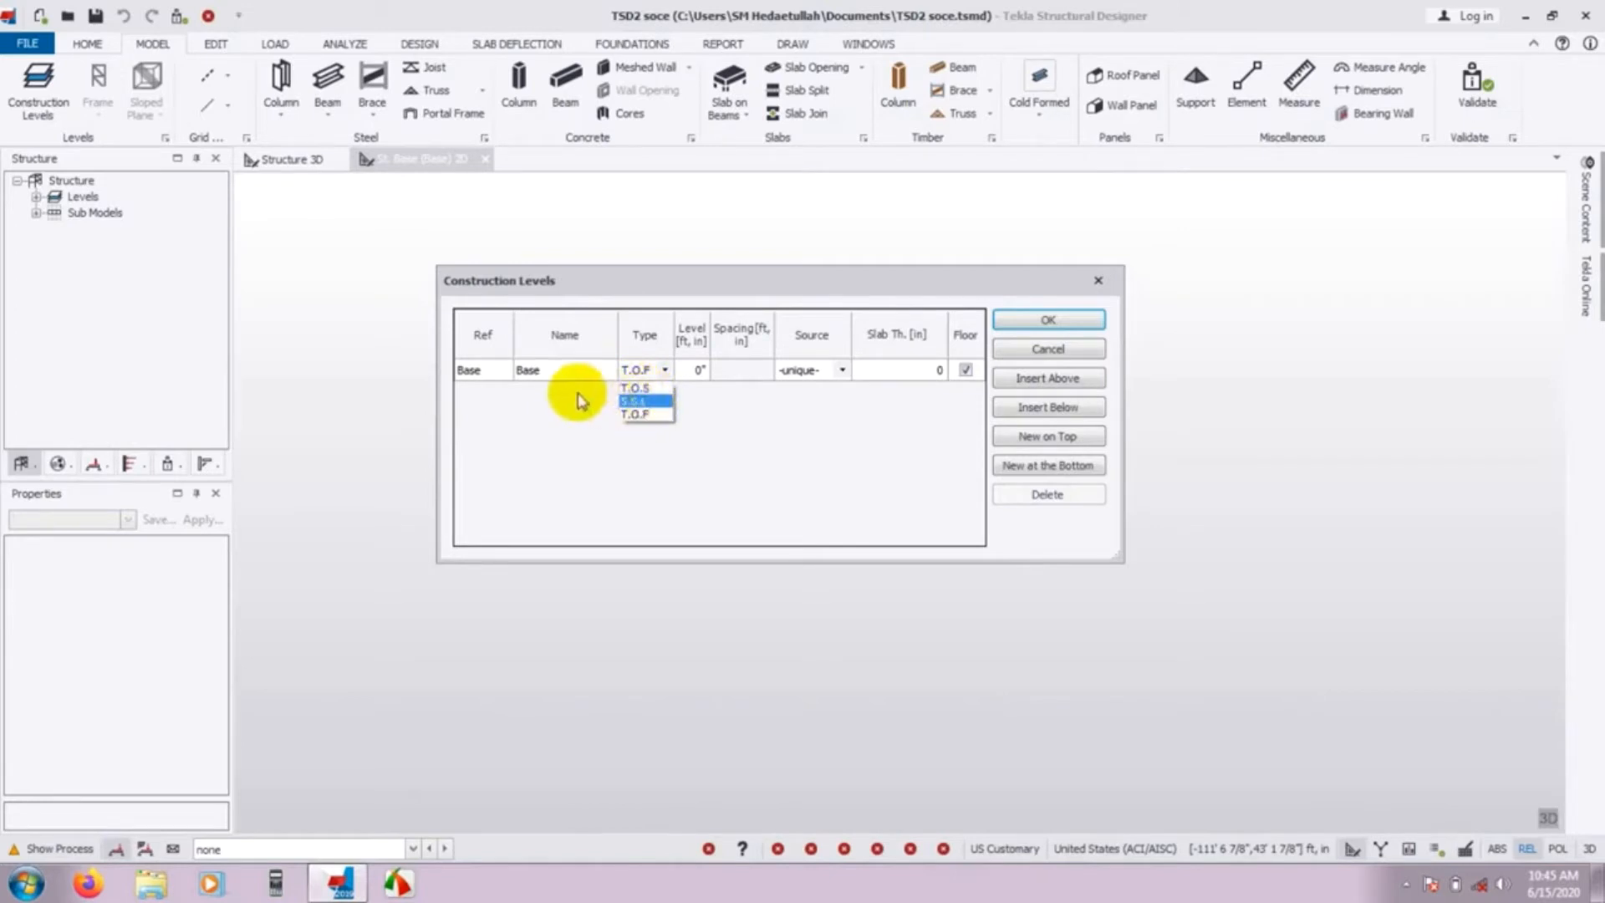
{"action": "left_click", "coordinate": [623, 412]}
{"action": "left_click", "coordinate": [663, 373]}
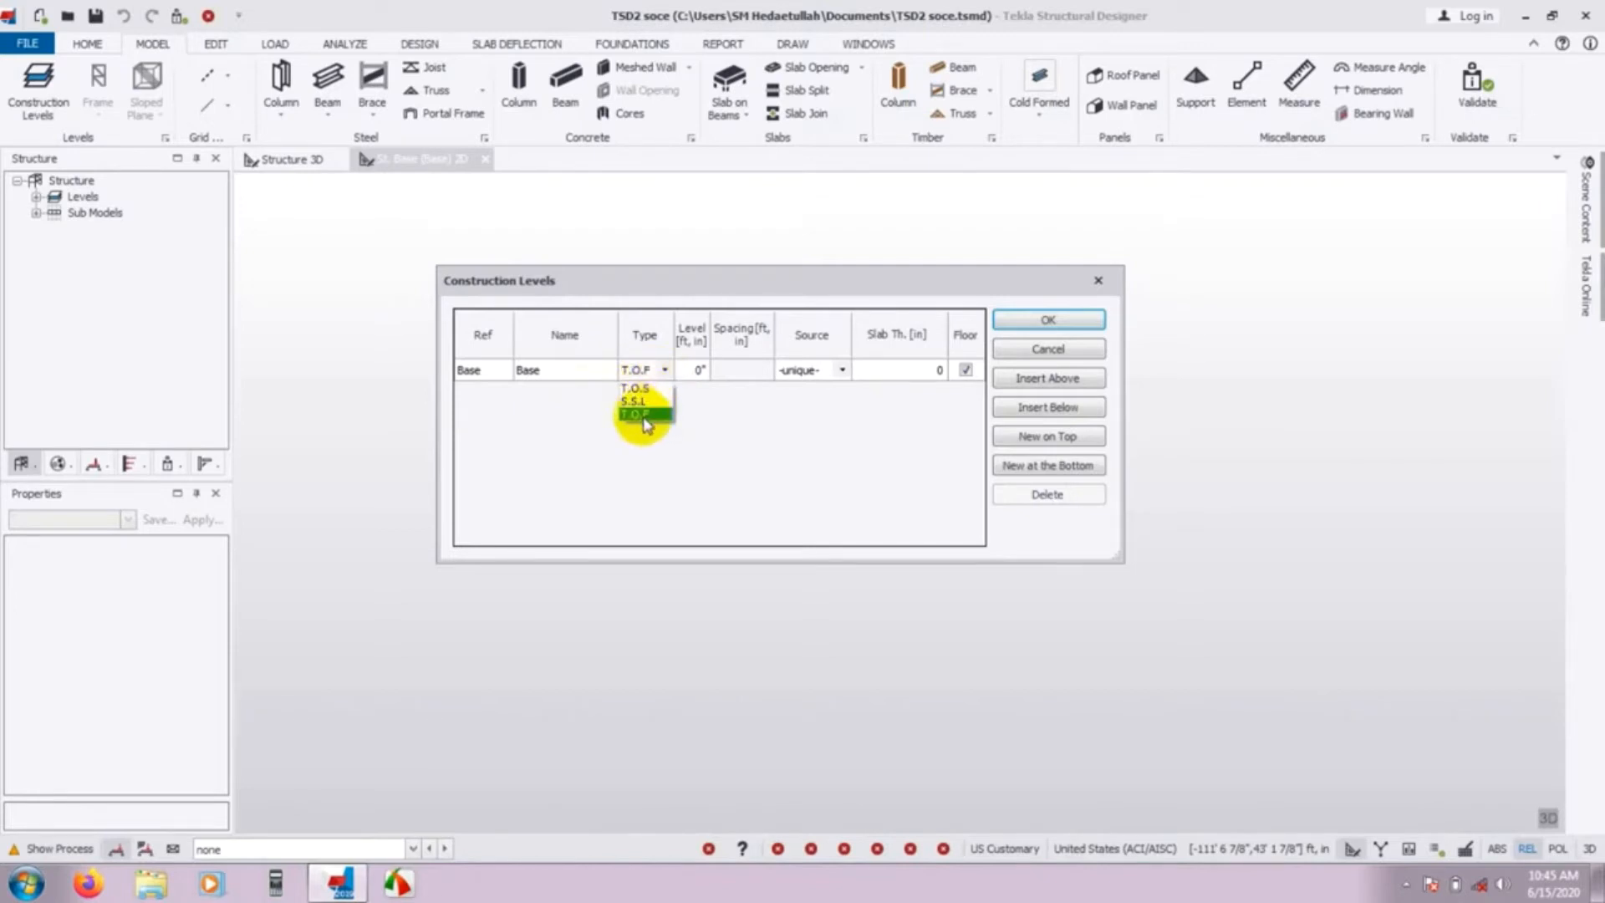
{"action": "left_click", "coordinate": [645, 415]}
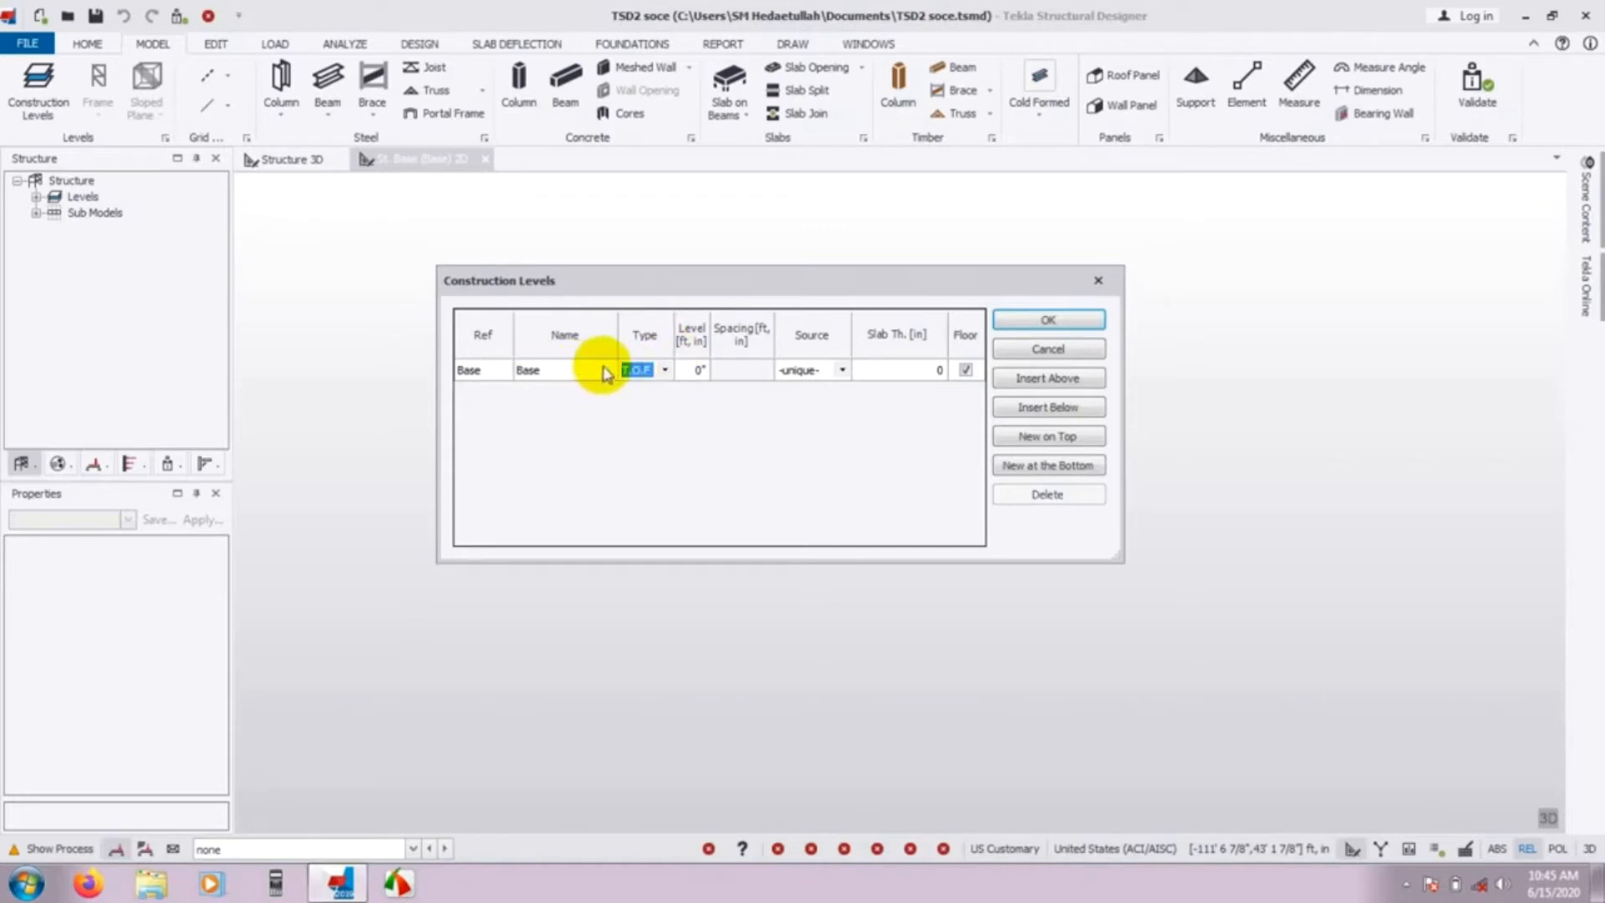
Insert a new construction level above Base and set its type to S.S.L
{"action": "left_click", "coordinate": [1055, 380]}
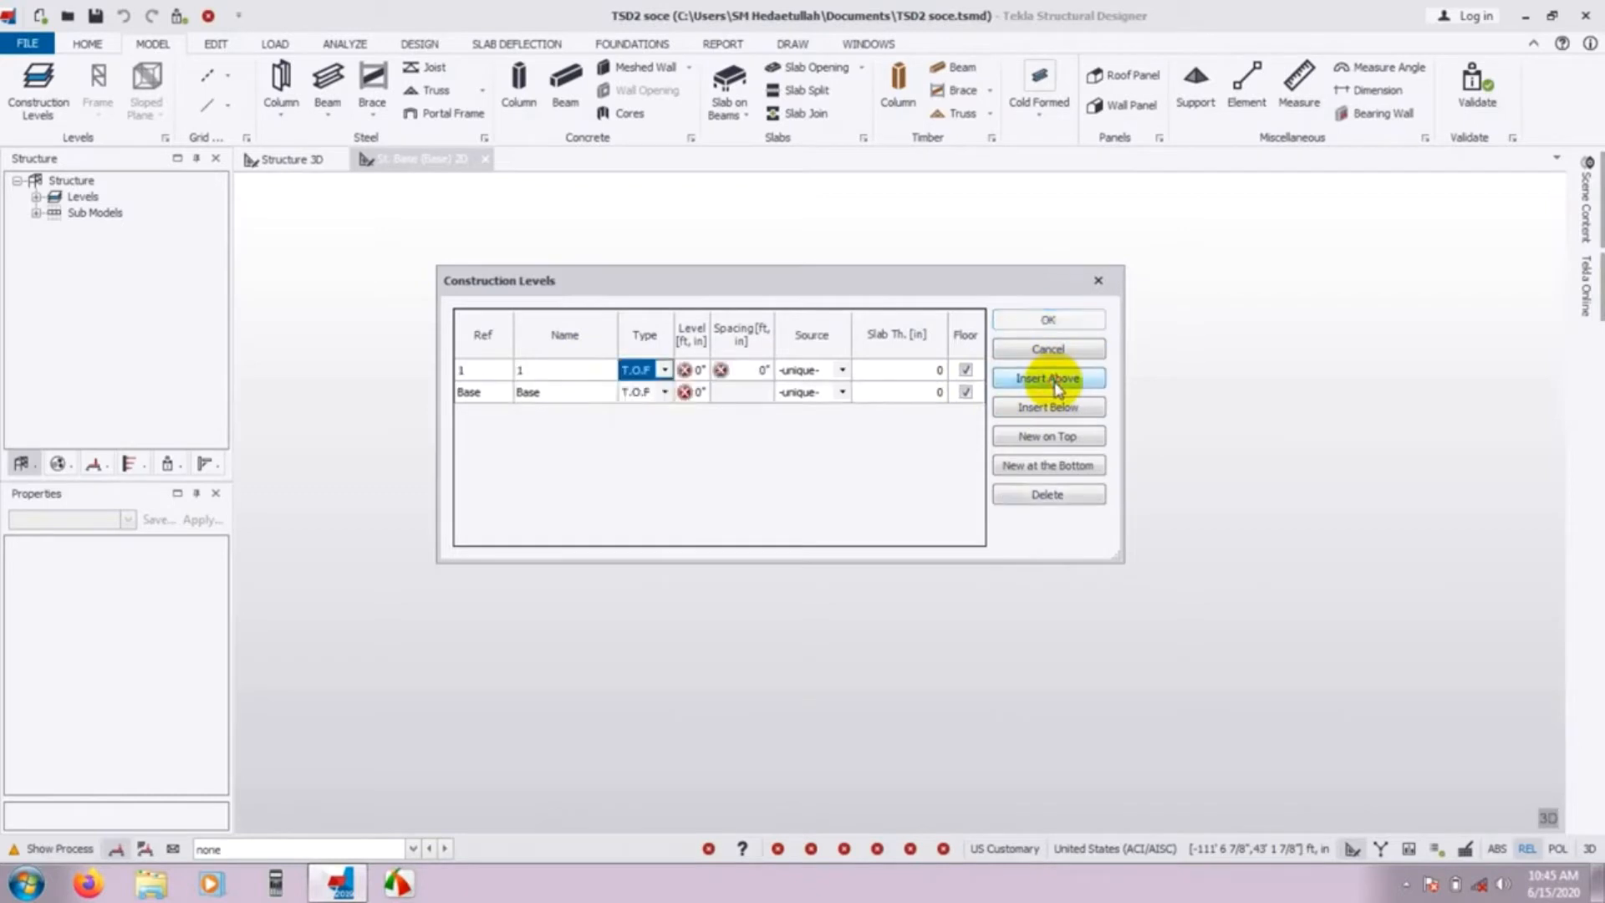
{"action": "left_click", "coordinate": [665, 370]}
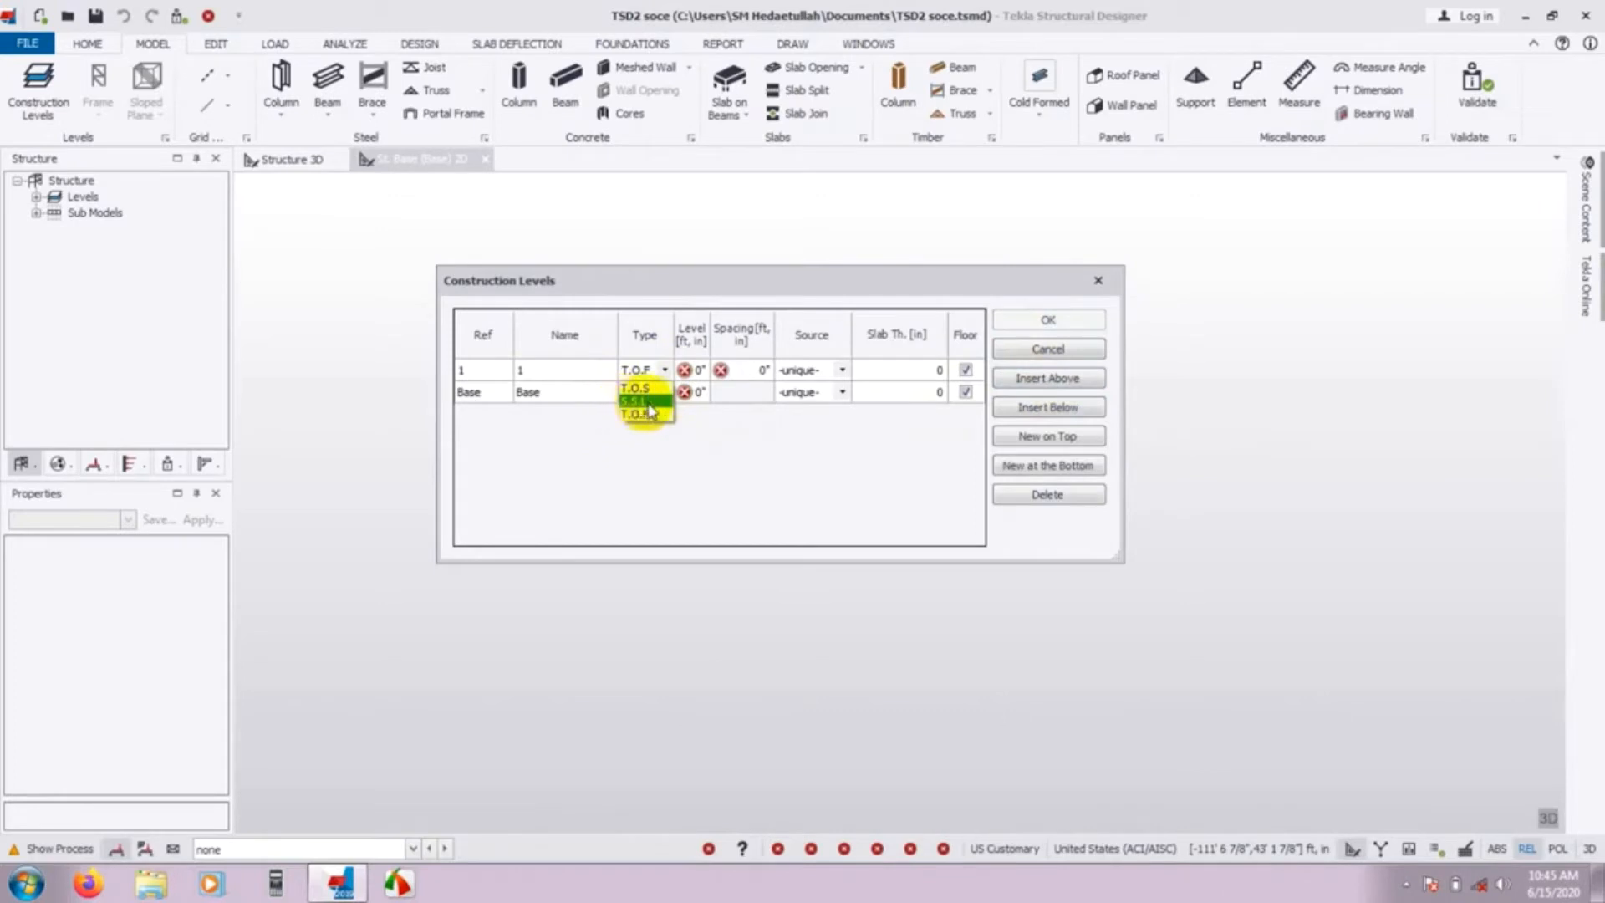
{"action": "left_click", "coordinate": [645, 402]}
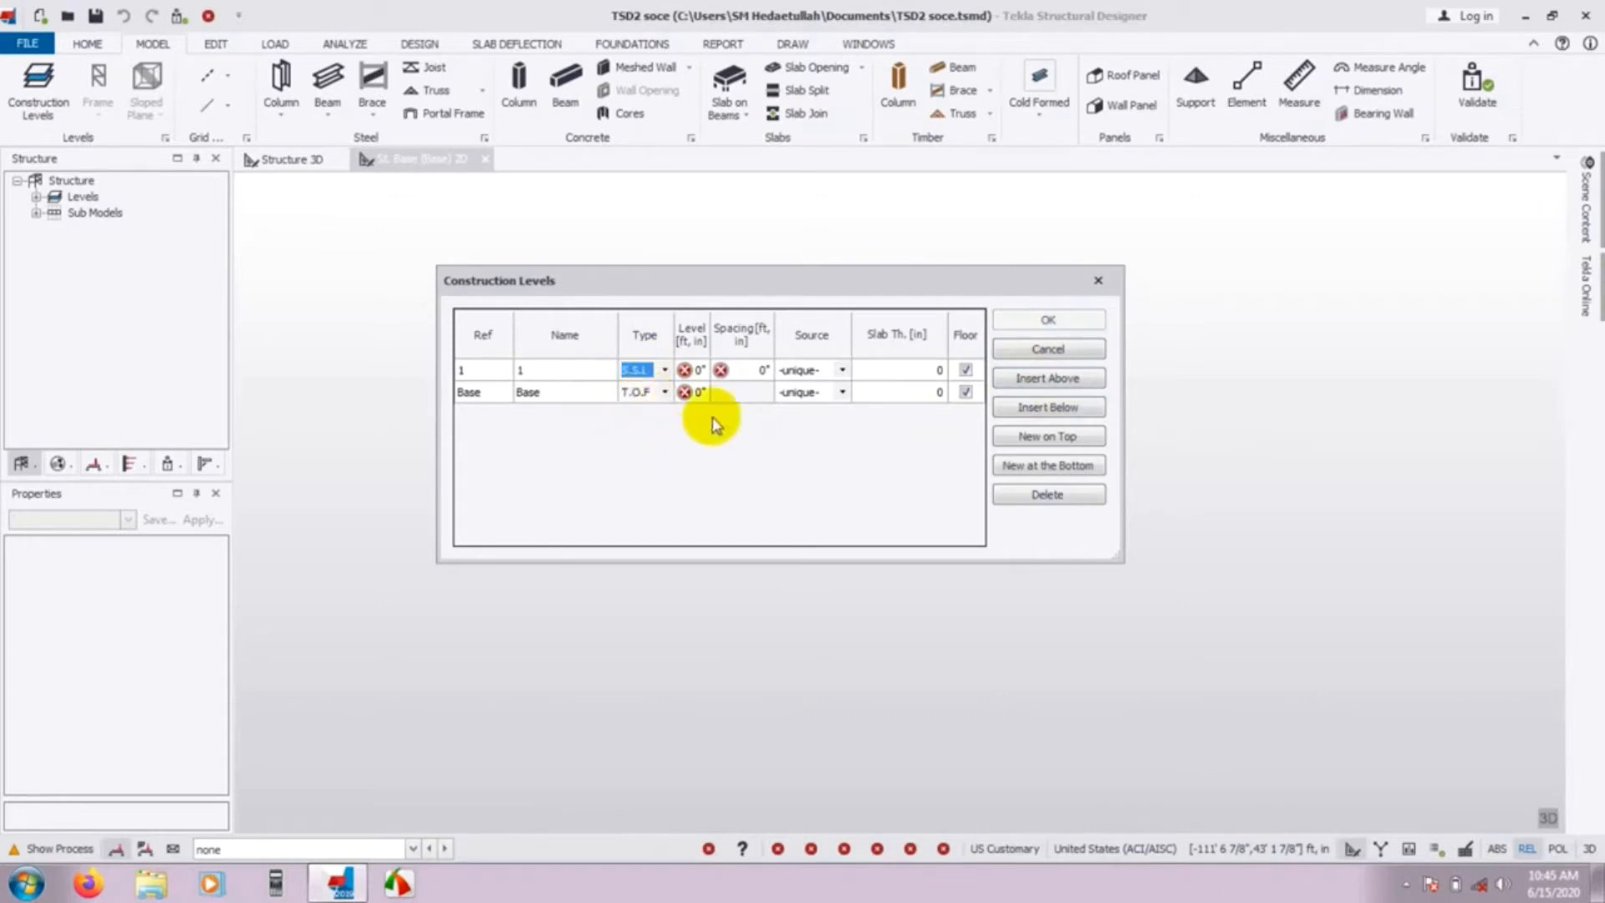
Set the level value of construction level 1 to 11'
{"action": "left_click", "coordinate": [701, 372]}
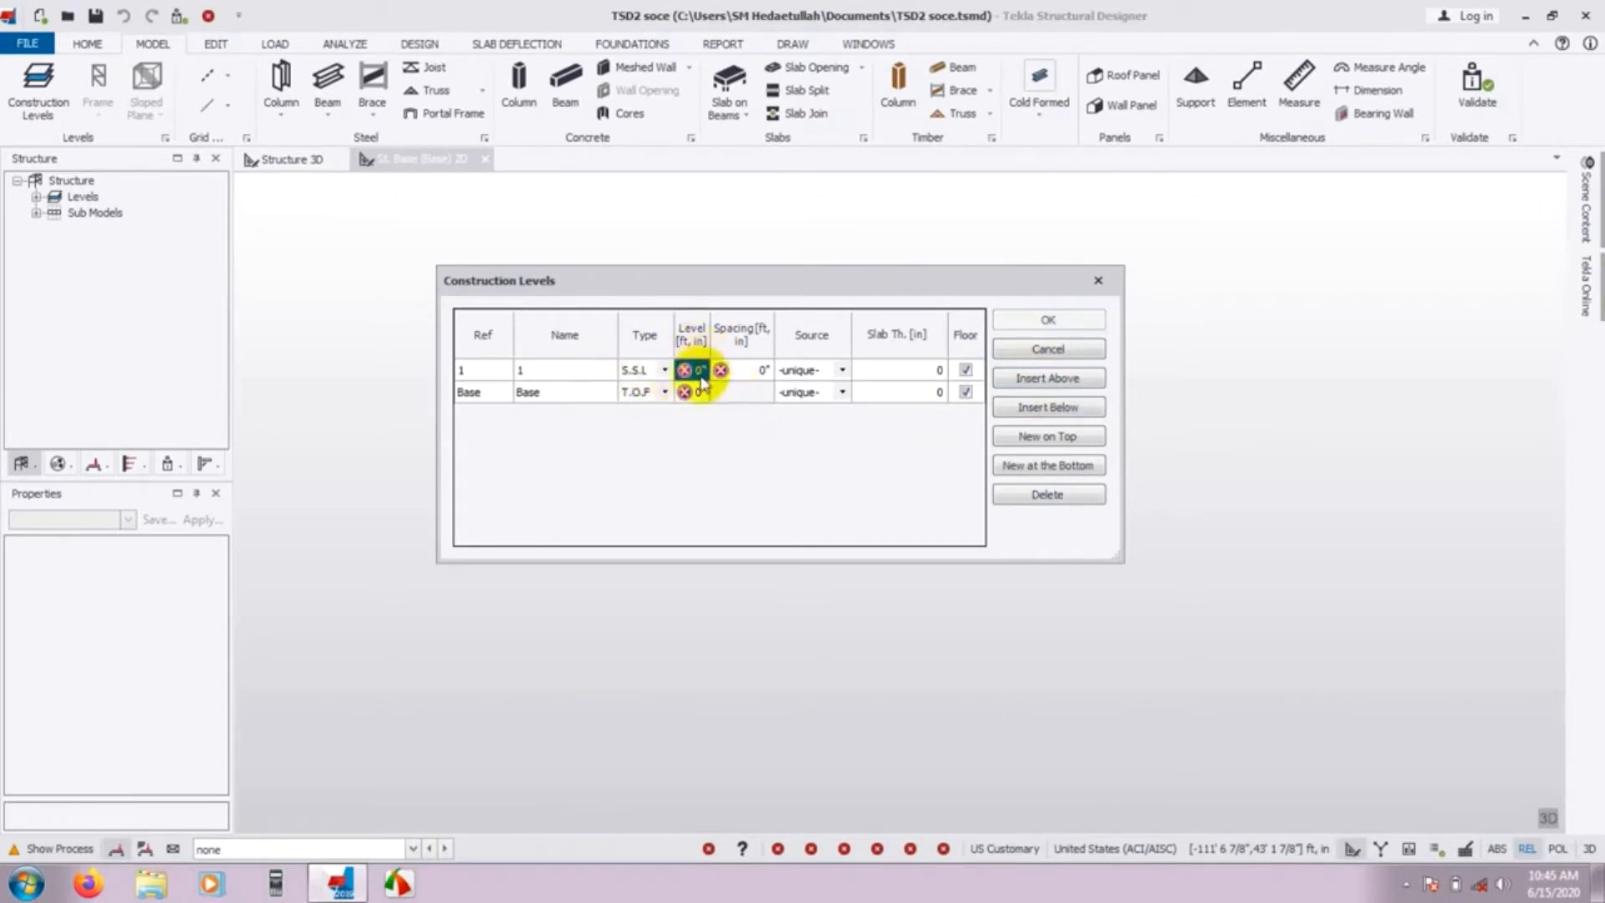
{"action": "left_click", "coordinate": [701, 371]}
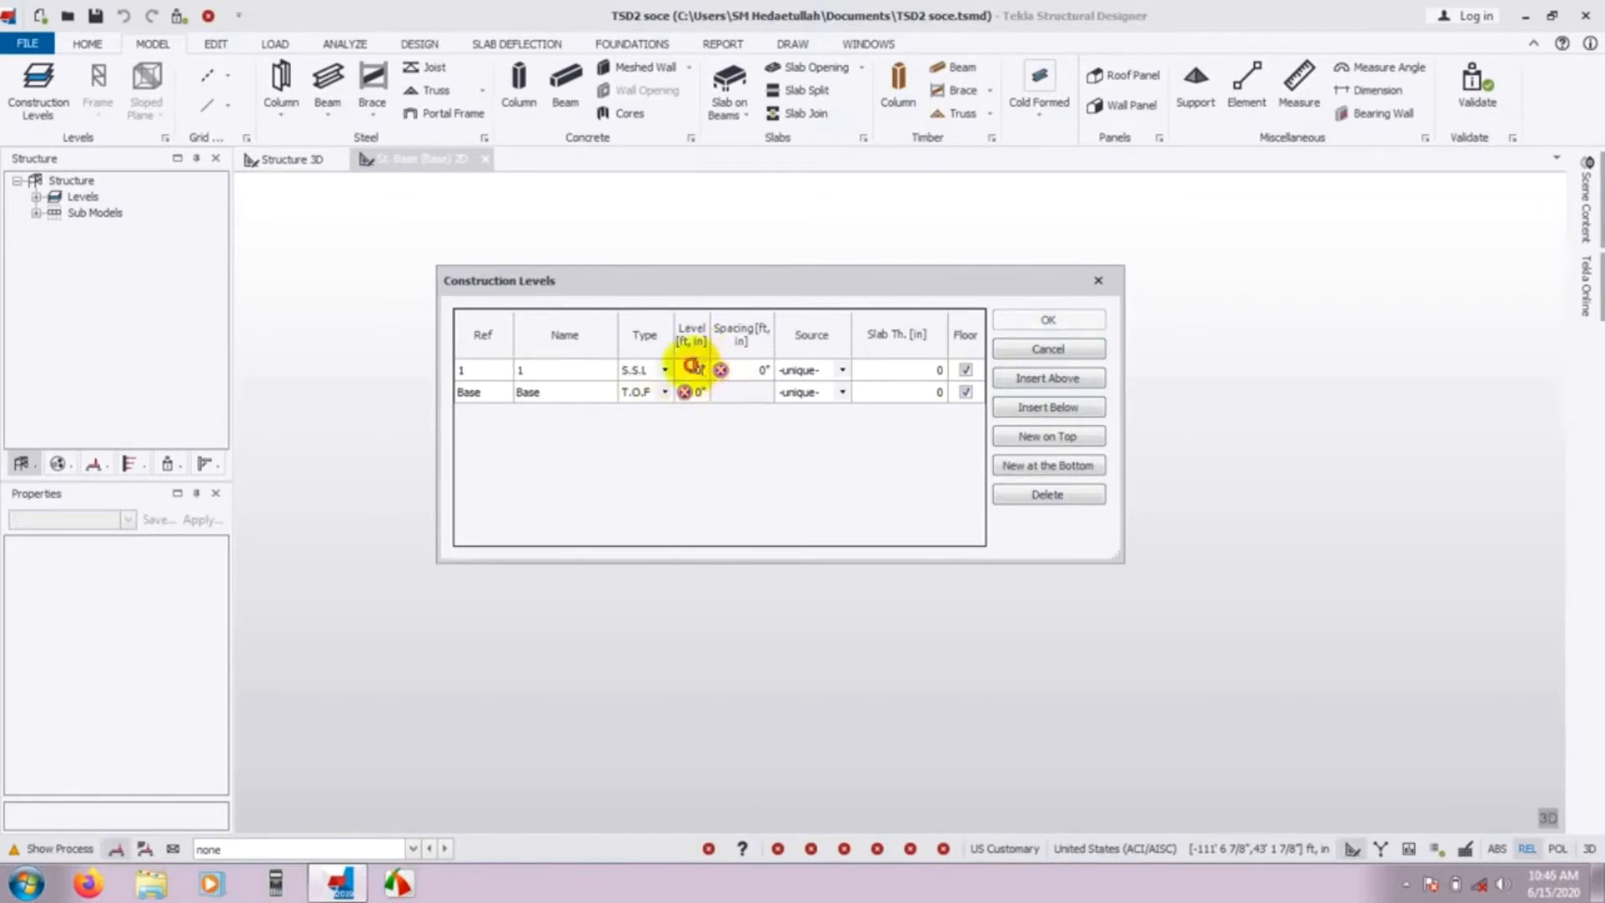
{"action": "left_click", "coordinate": [722, 373]}
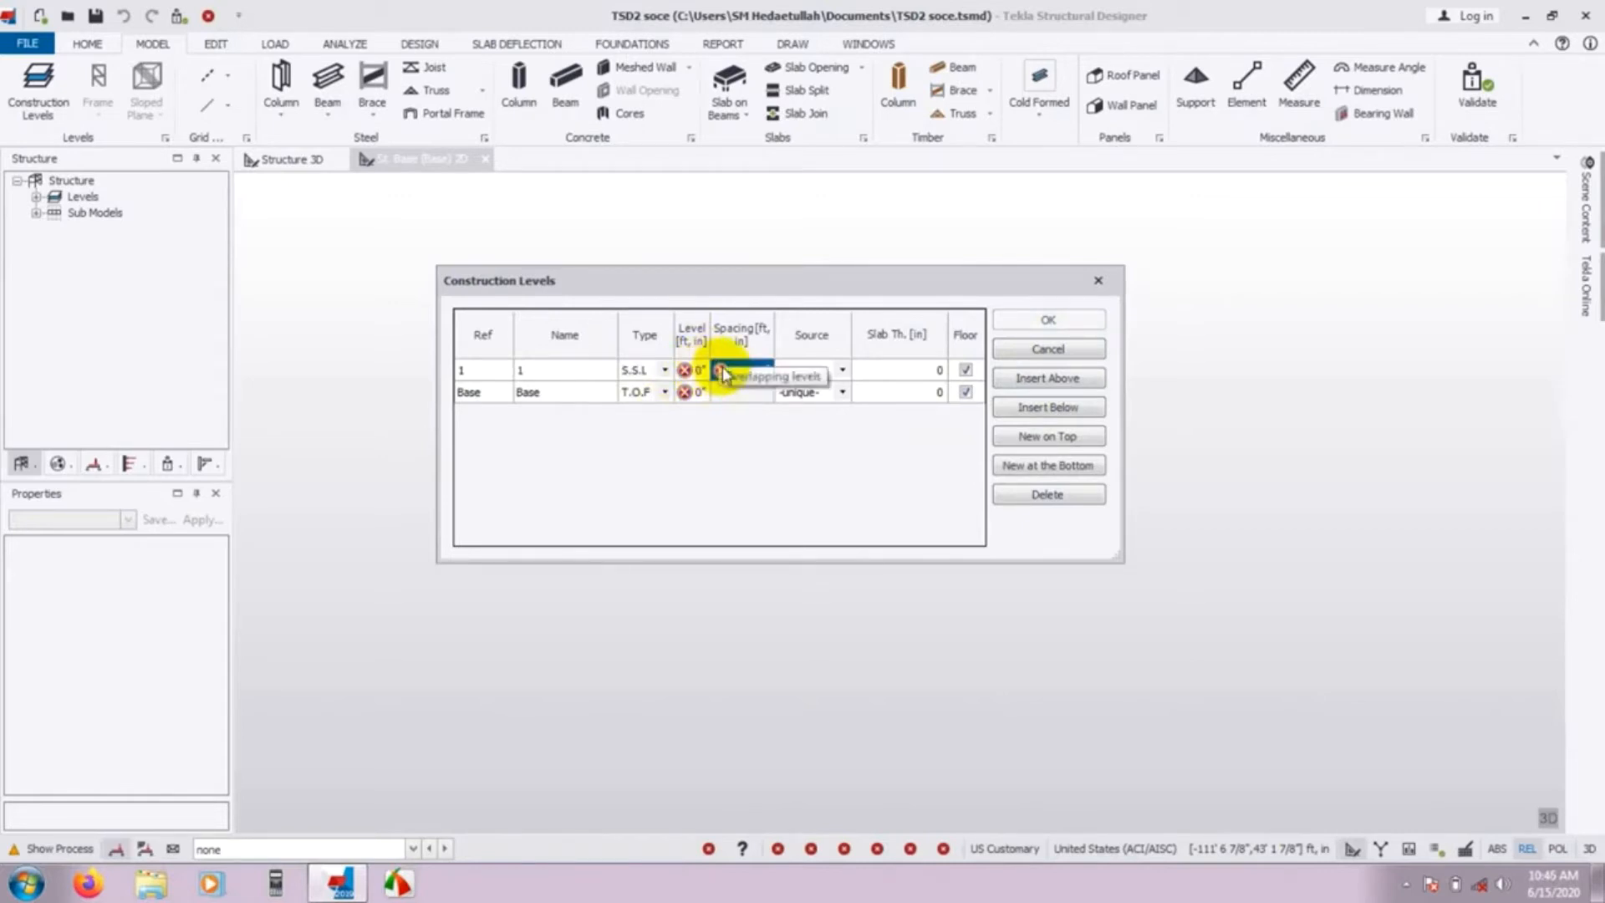
{"action": "left_click", "coordinate": [695, 373]}
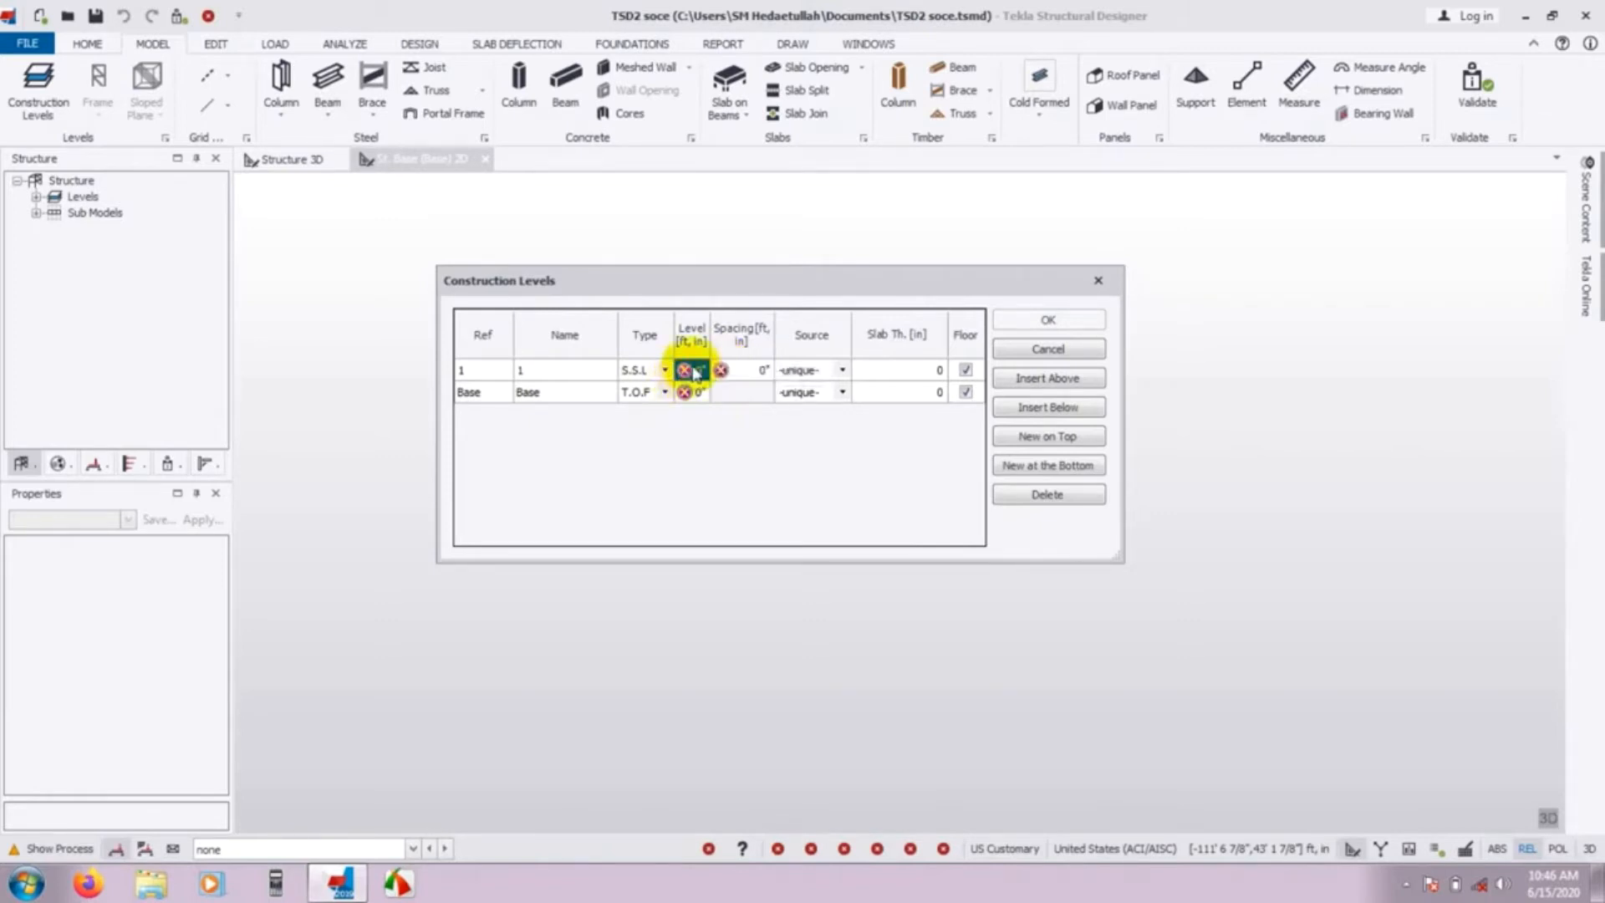
{"action": "type", "text": "11"}
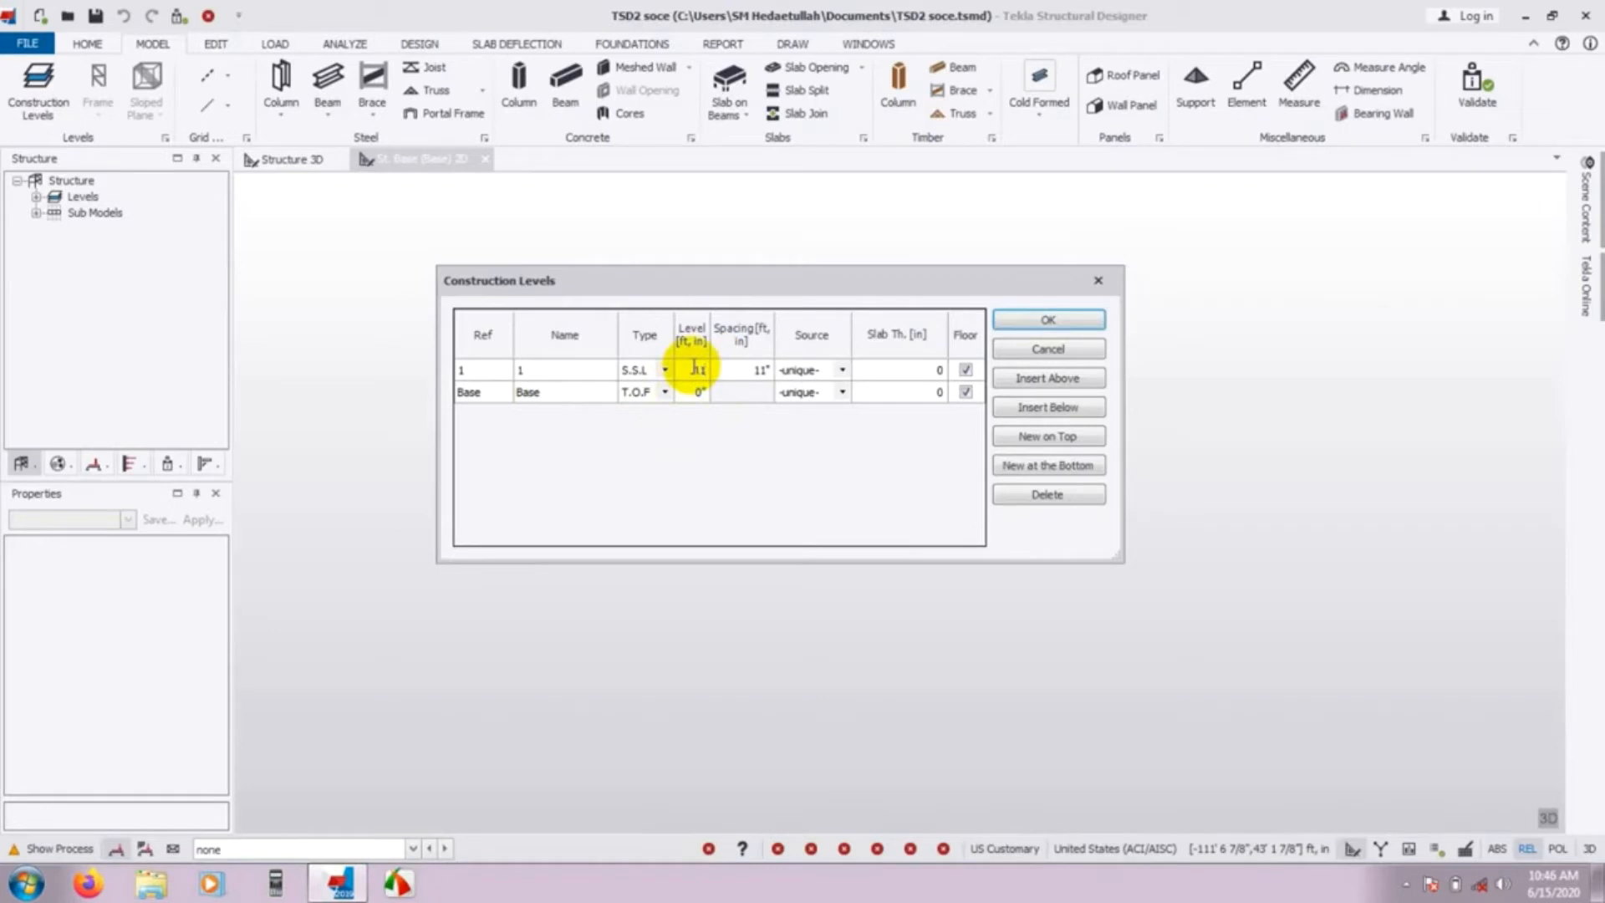
{"action": "type", "text": "'"}
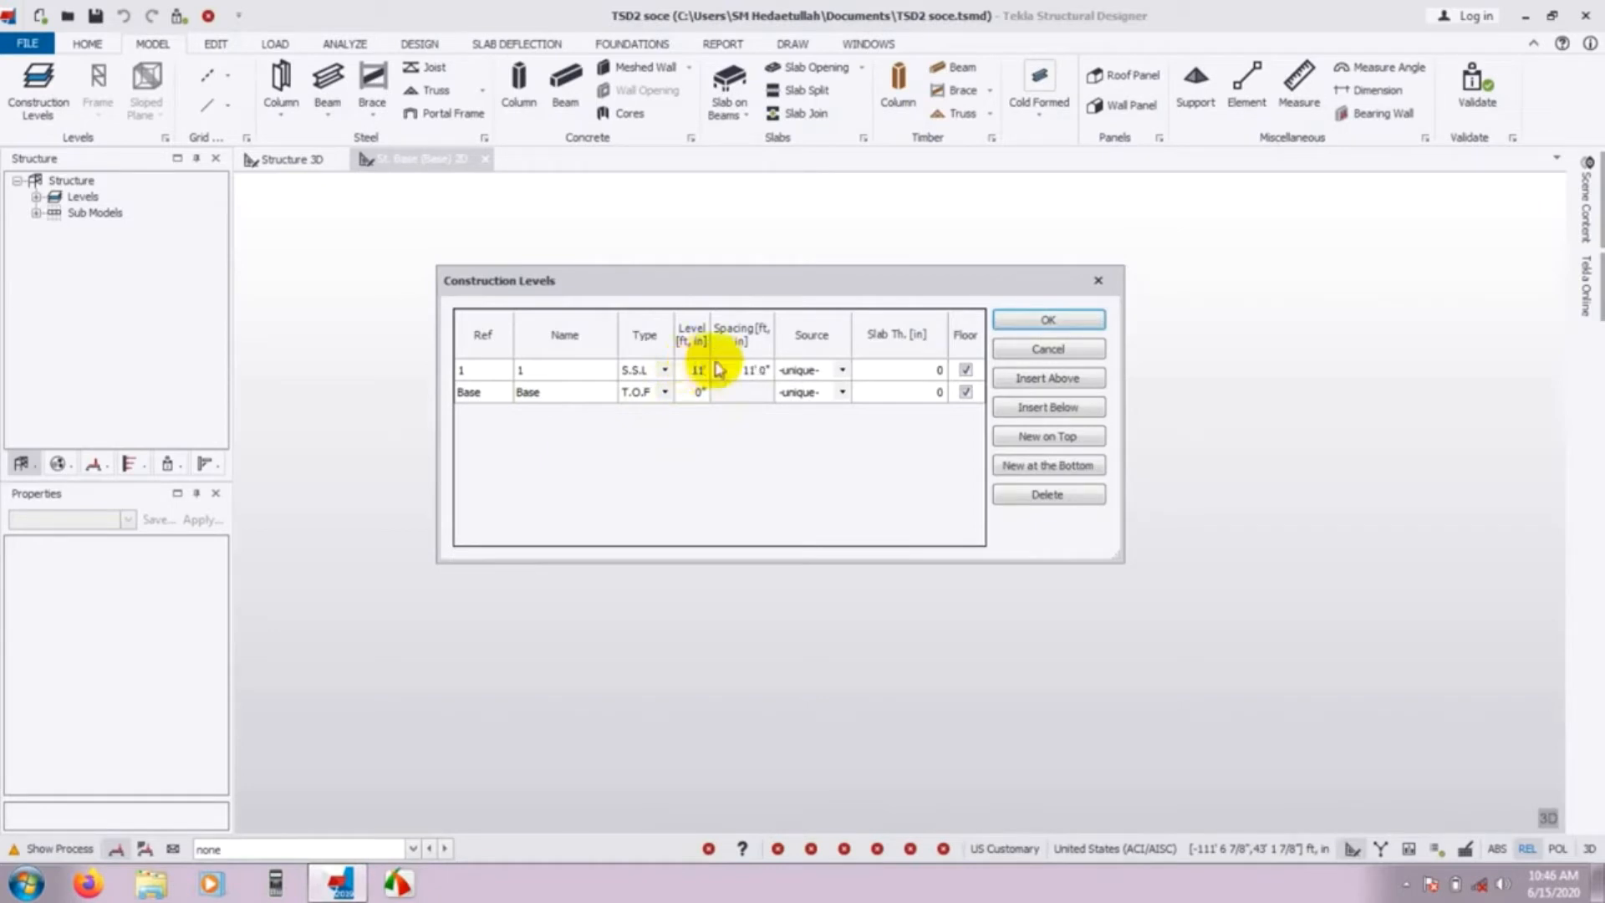
{"action": "left_click", "coordinate": [780, 476]}
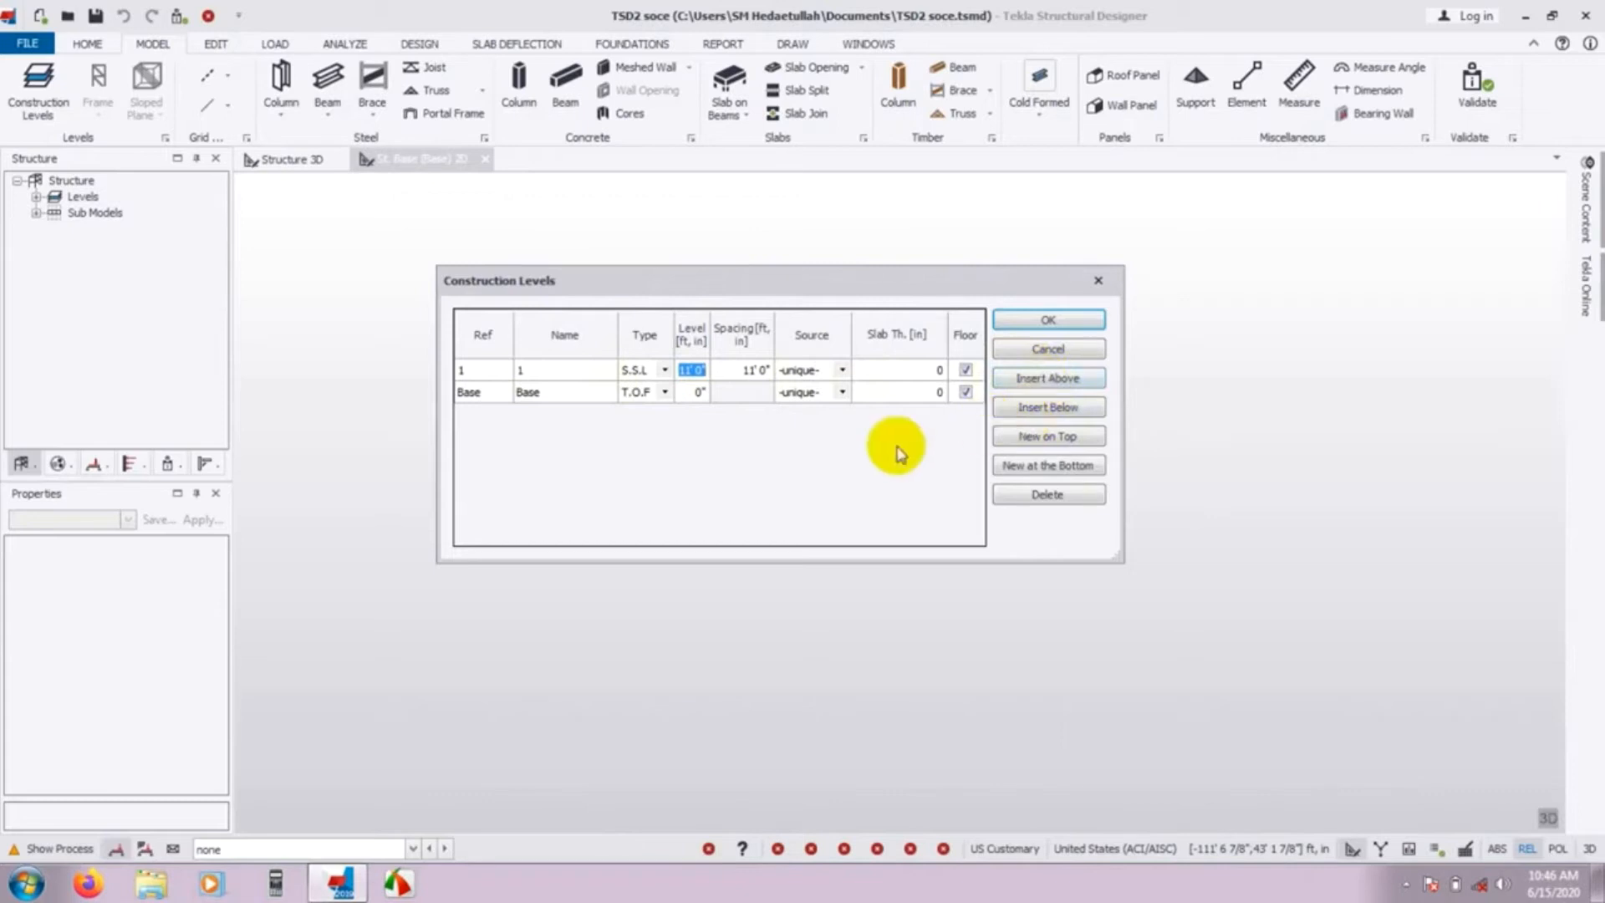
Insert four more construction levels above level 1, up to level 5, and accept the level table
{"action": "left_click", "coordinate": [1044, 381]}
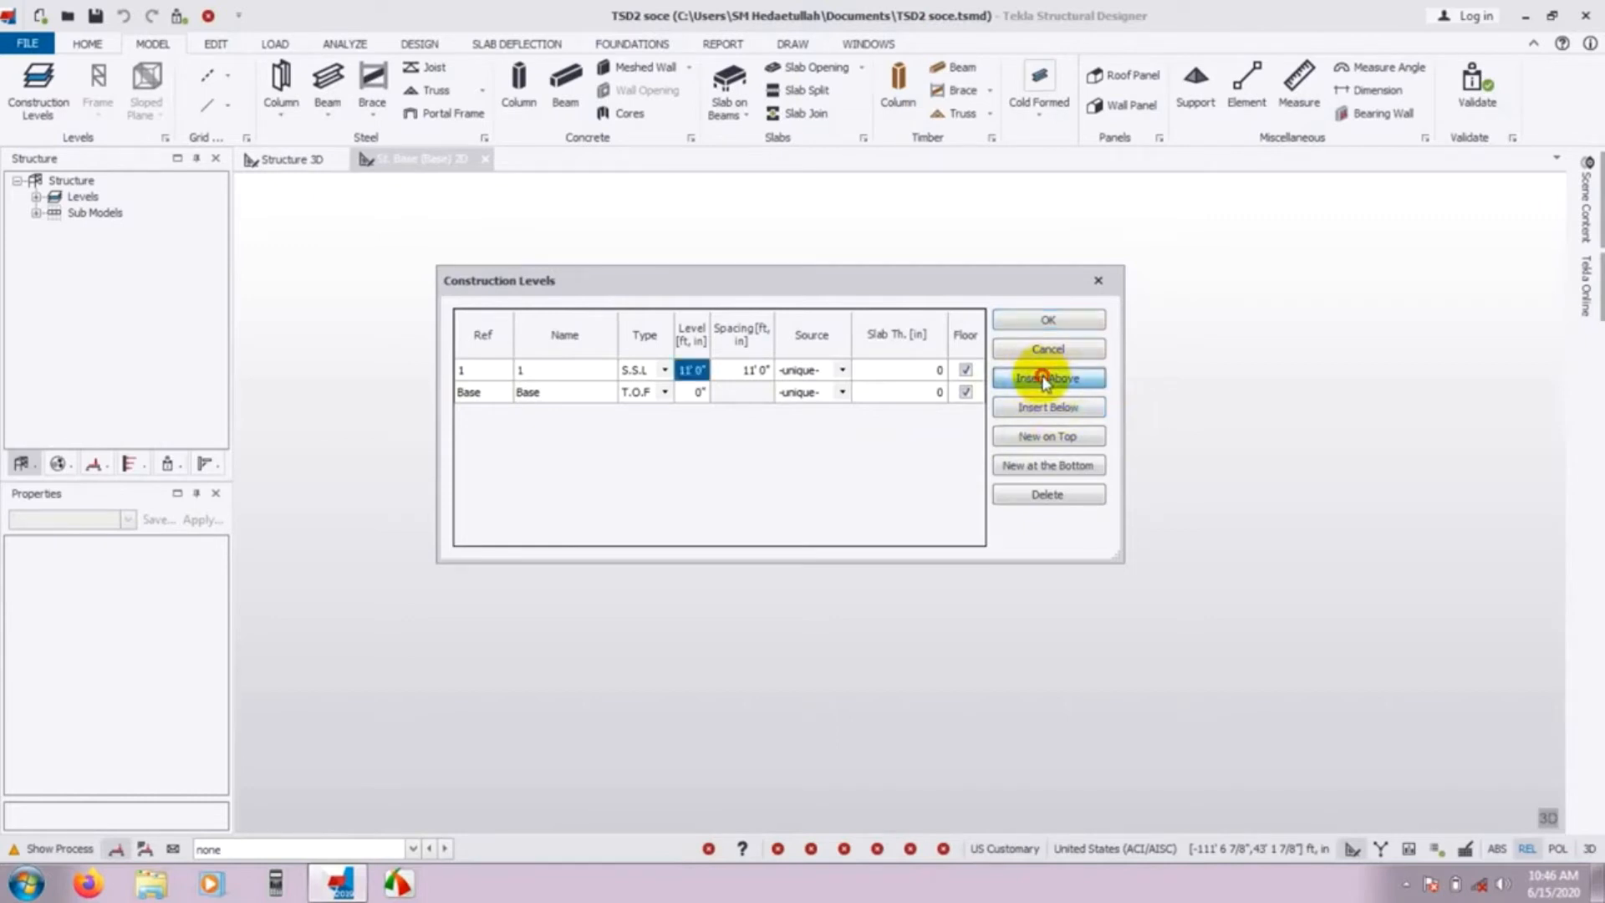
{"action": "left_click", "coordinate": [1043, 379]}
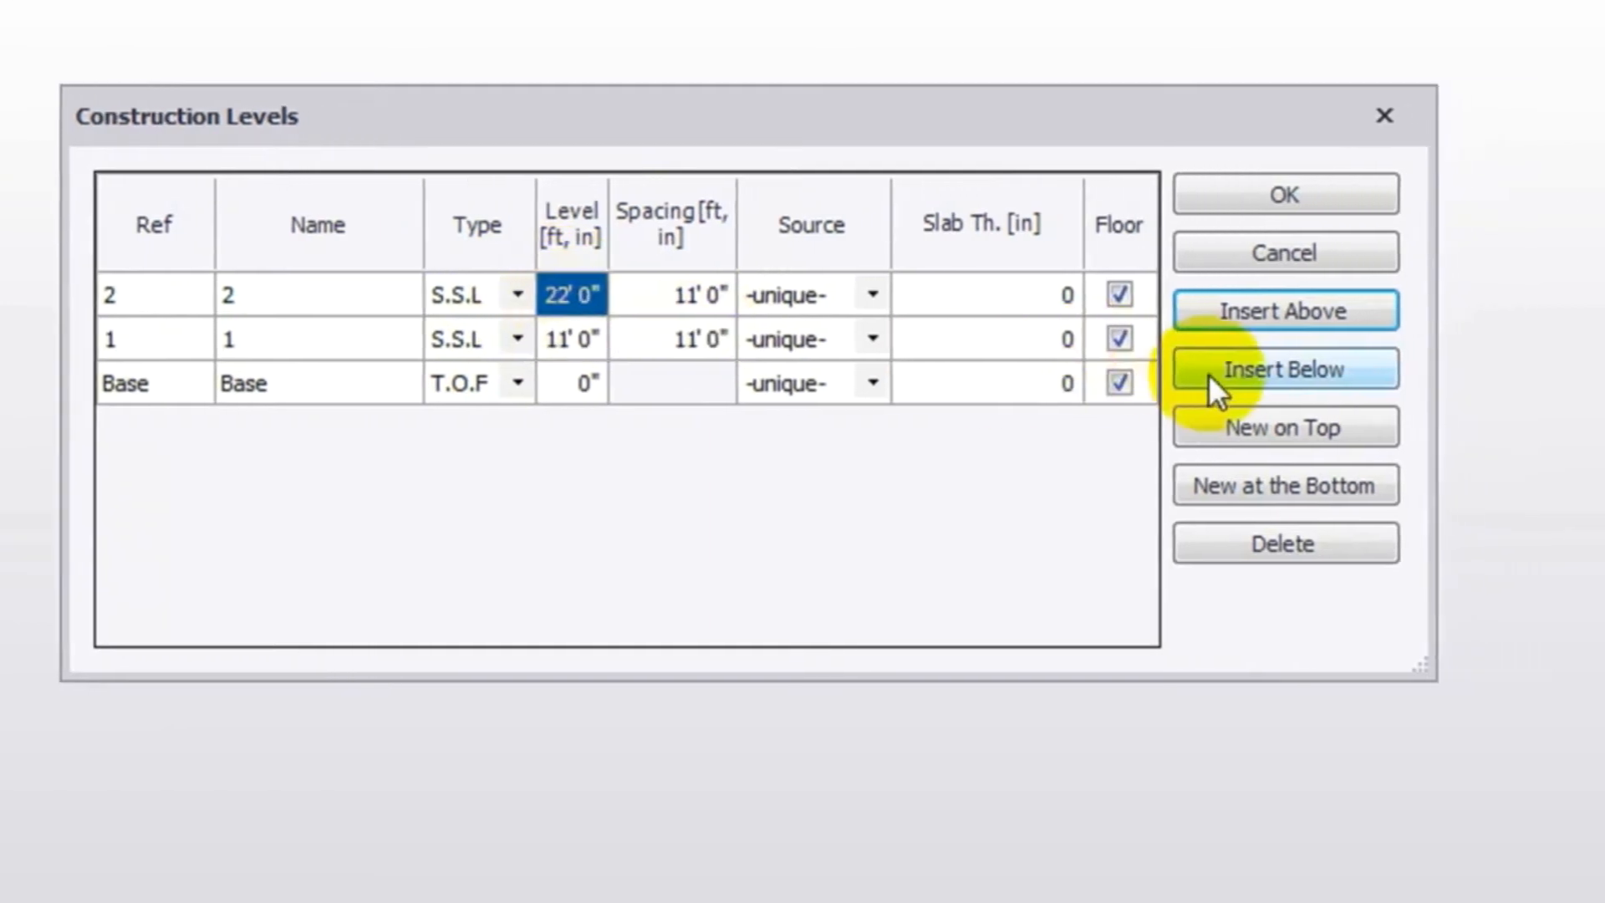
{"action": "left_click", "coordinate": [1200, 311]}
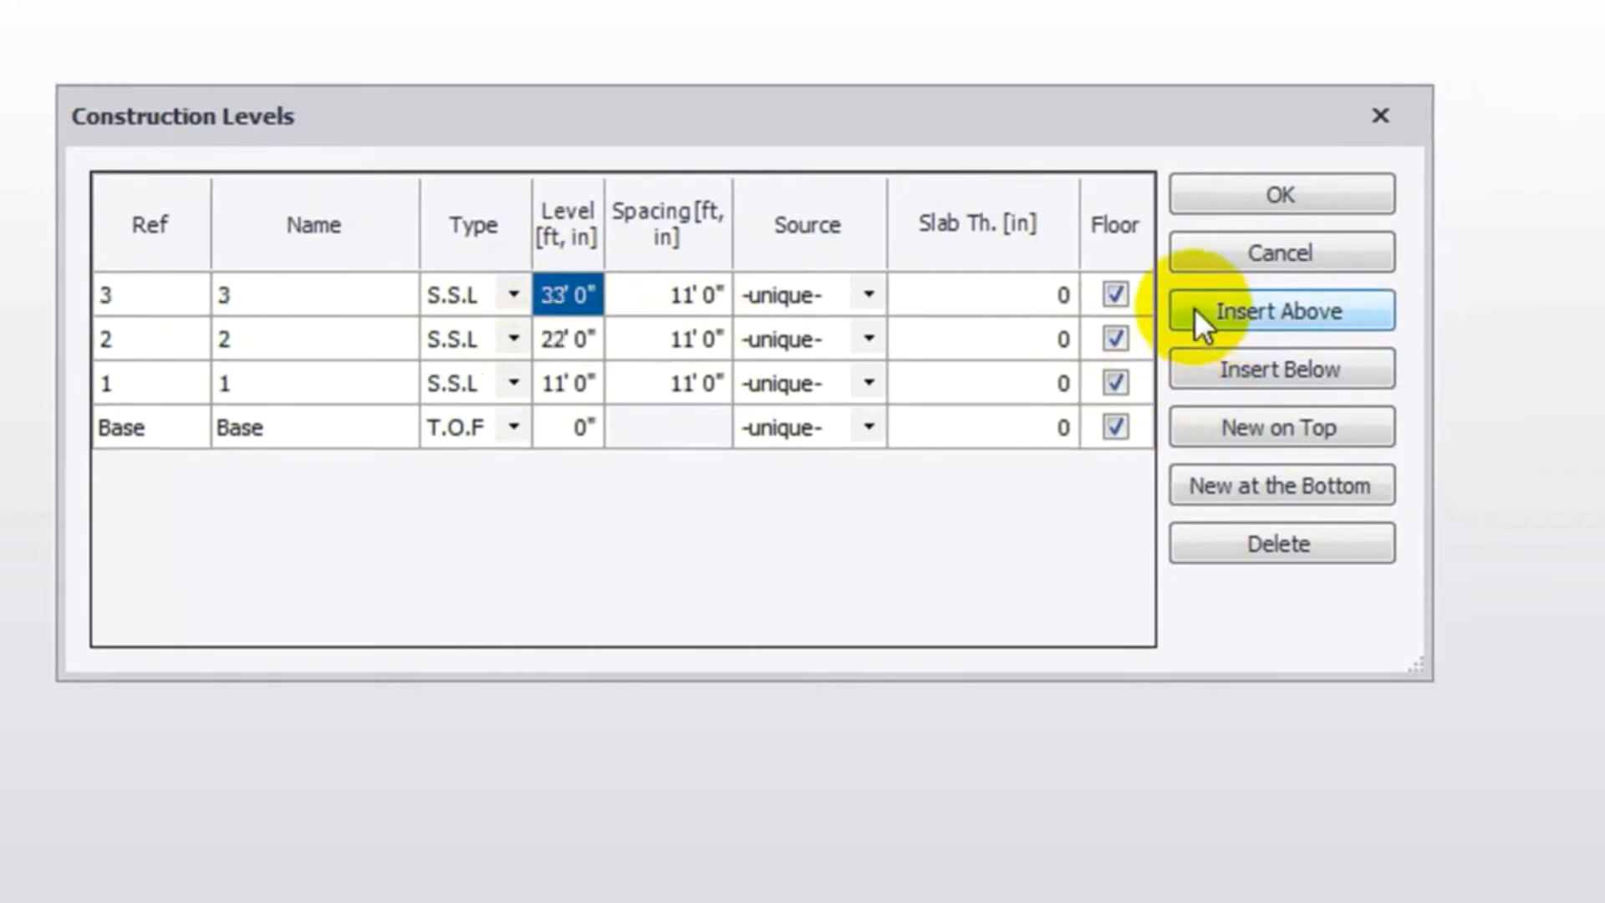
{"action": "left_click", "coordinate": [1197, 310]}
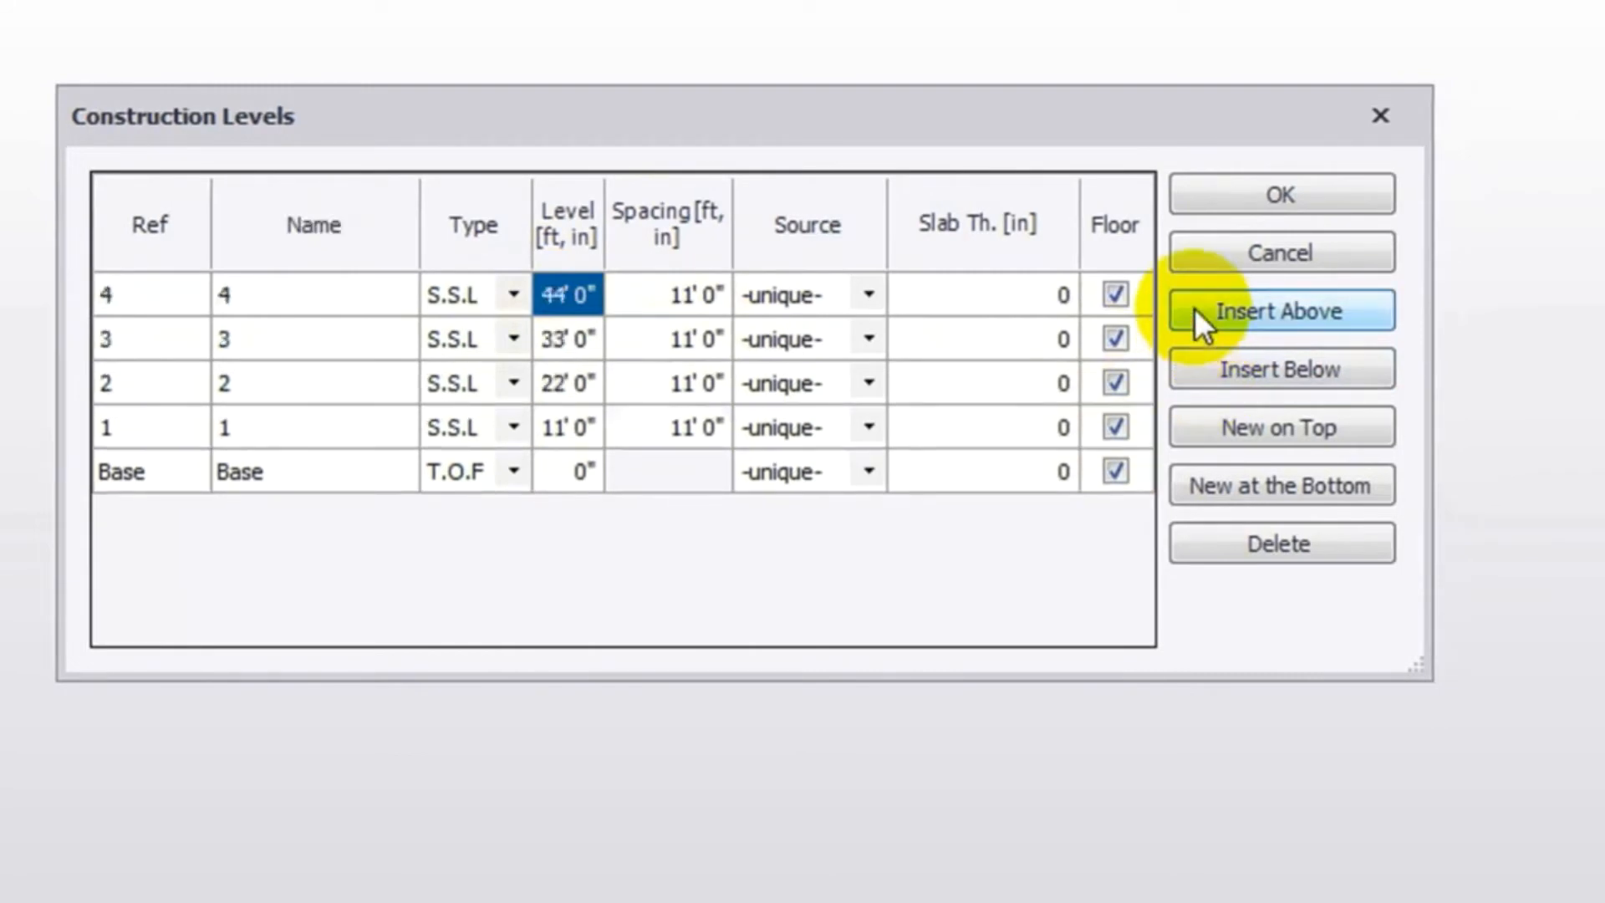
{"action": "left_click", "coordinate": [1190, 306]}
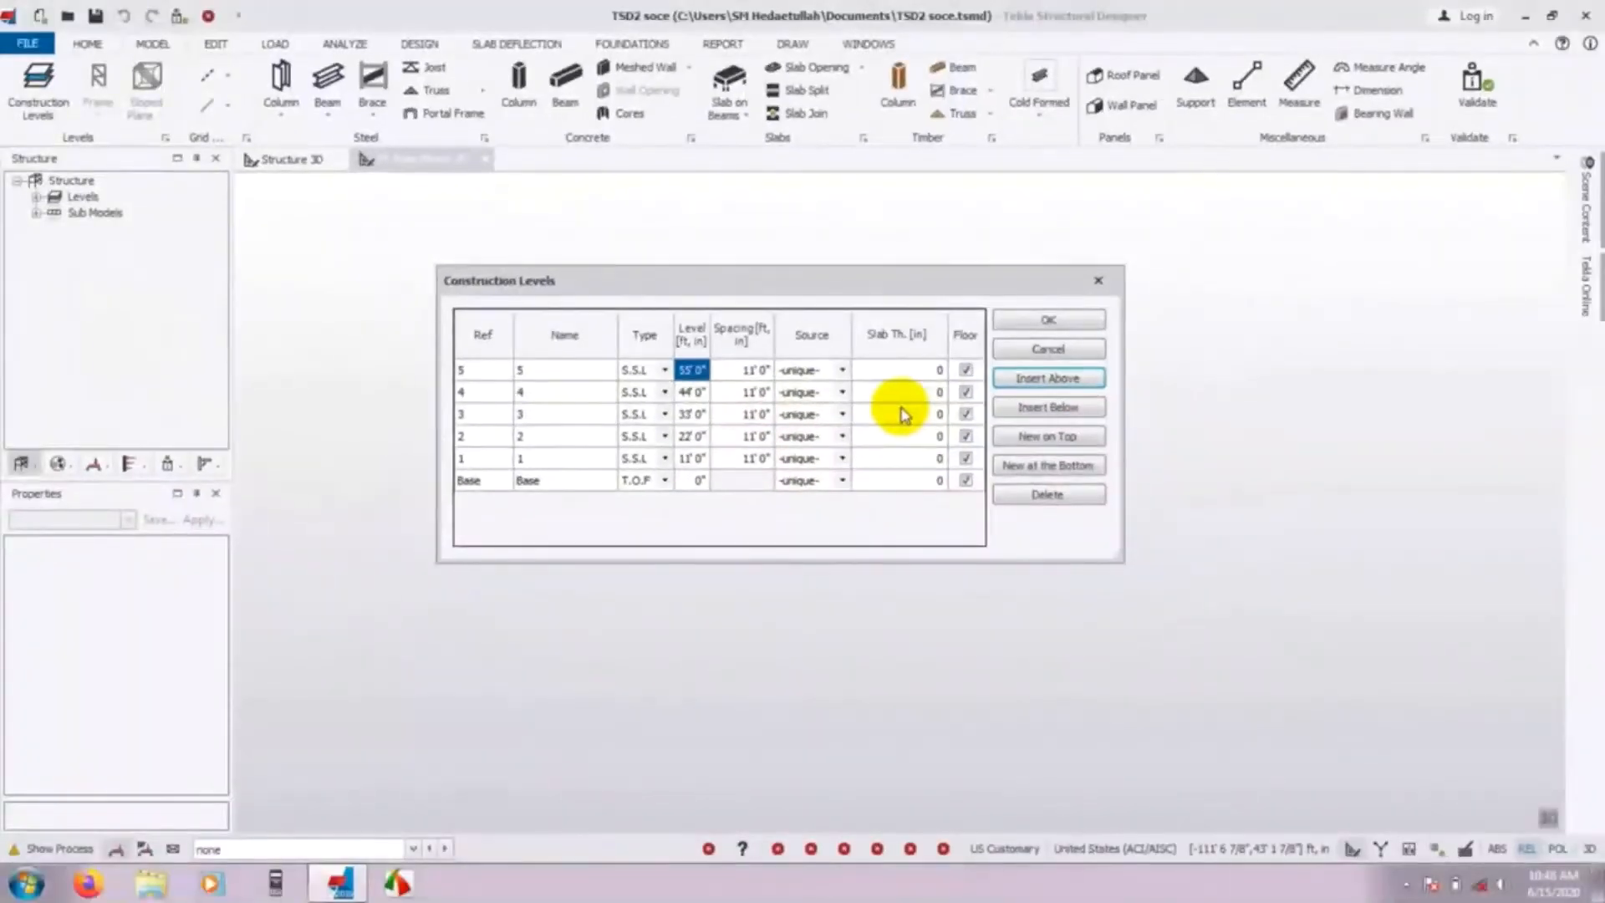
{"action": "left_click", "coordinate": [1048, 321]}
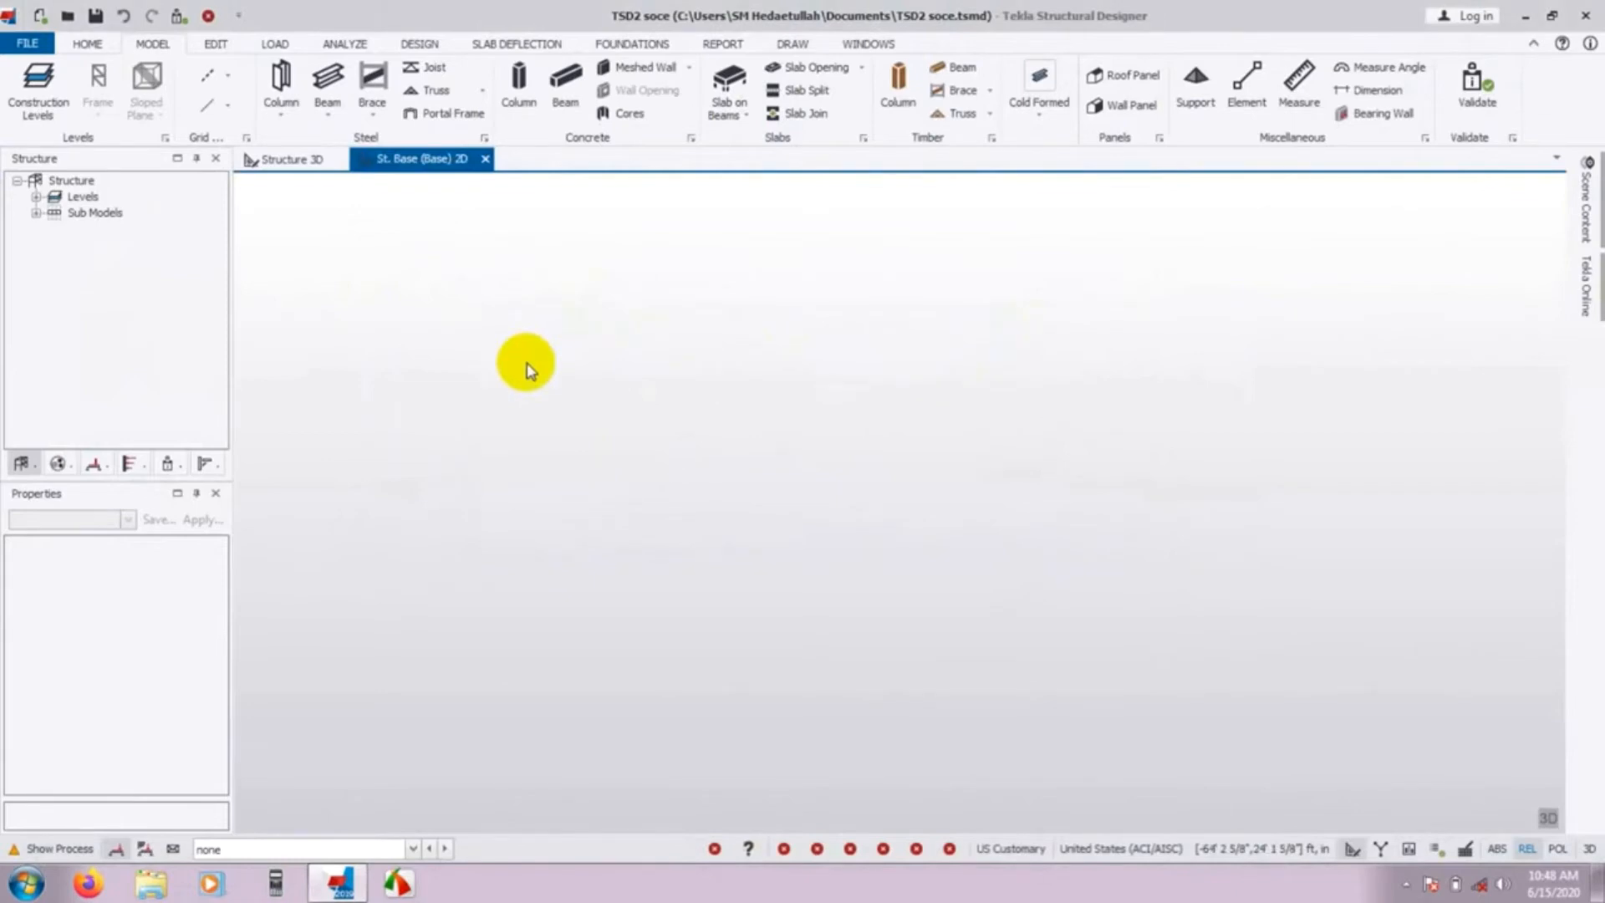
Expand the levels in the structure tree, reopen the construction levels table and name level 1 GF
{"action": "left_click", "coordinate": [36, 196]}
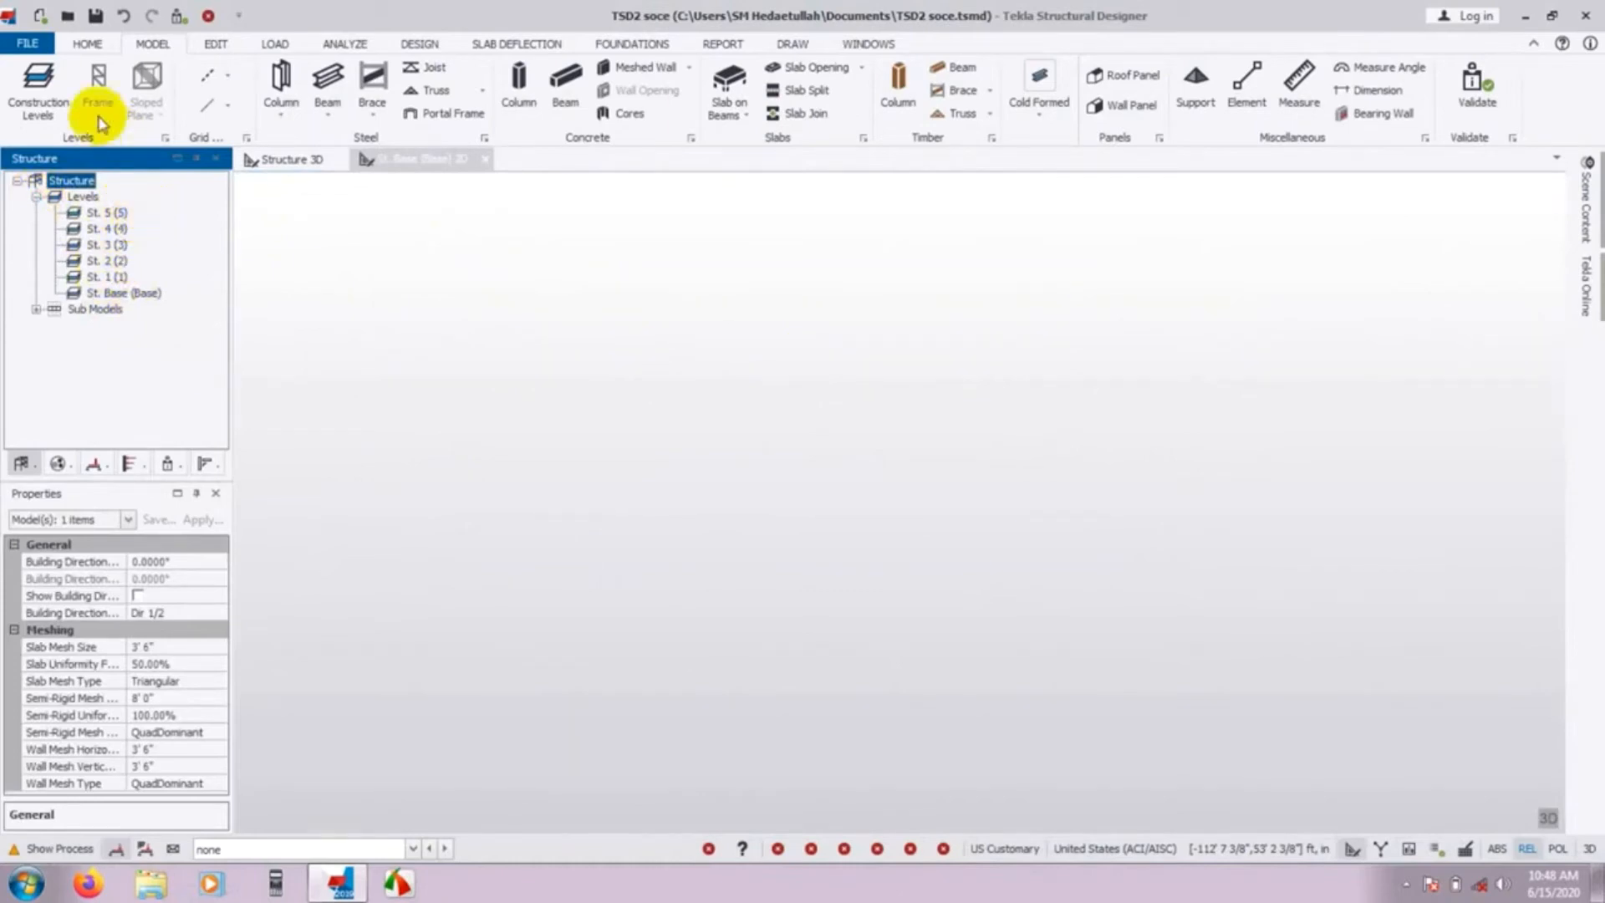
{"action": "left_click", "coordinate": [55, 102]}
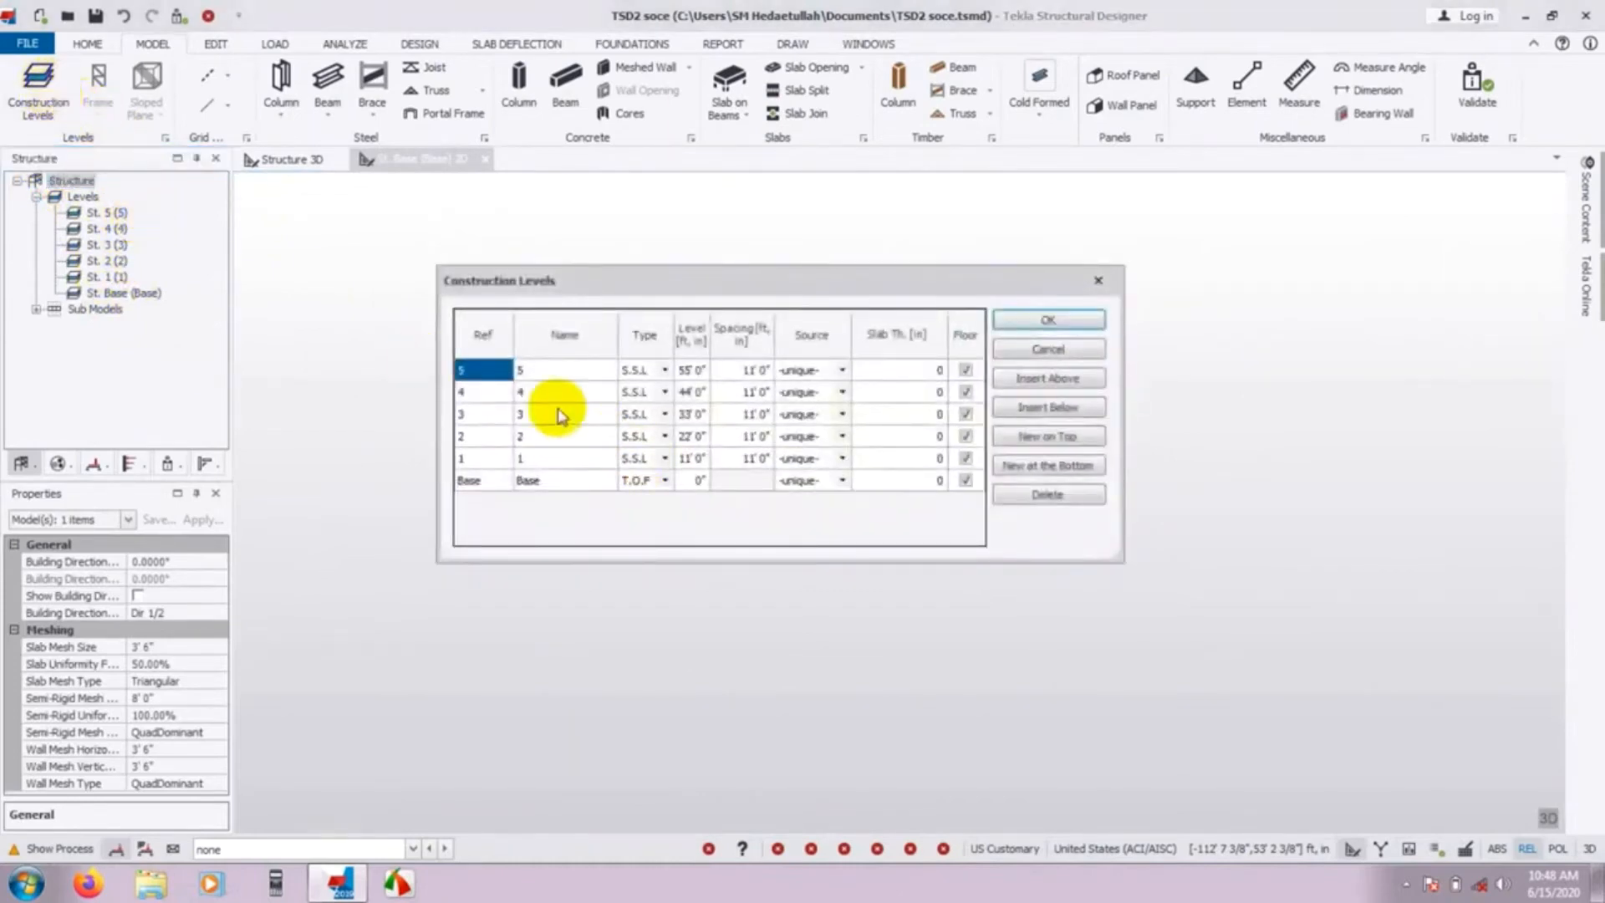
{"action": "left_click", "coordinate": [546, 373]}
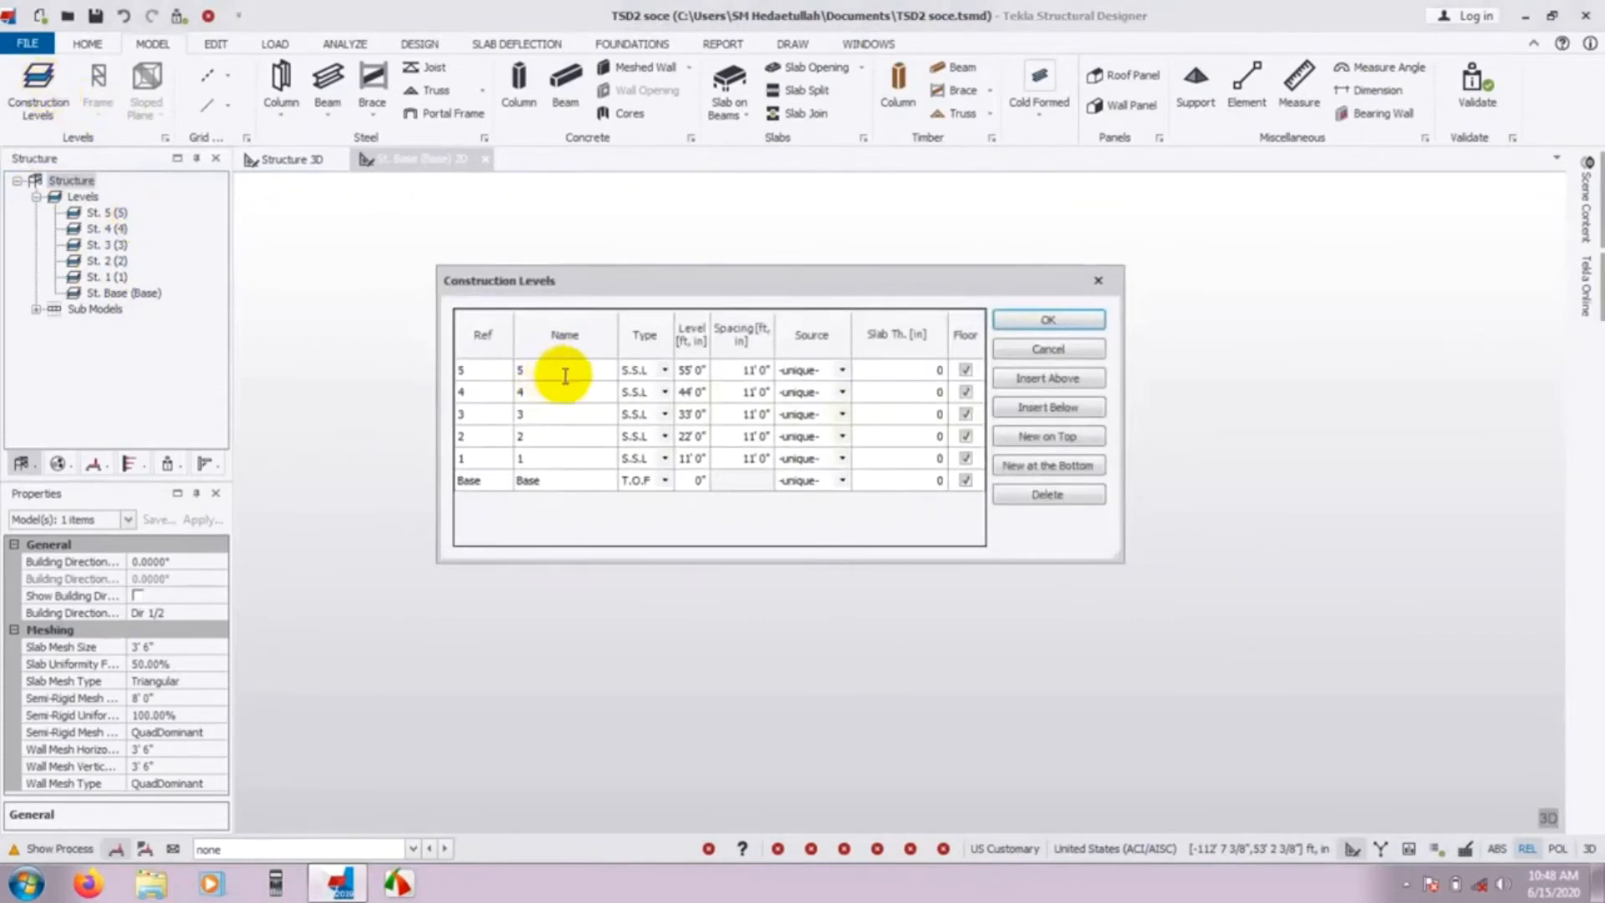
{"action": "left_click", "coordinate": [539, 482]}
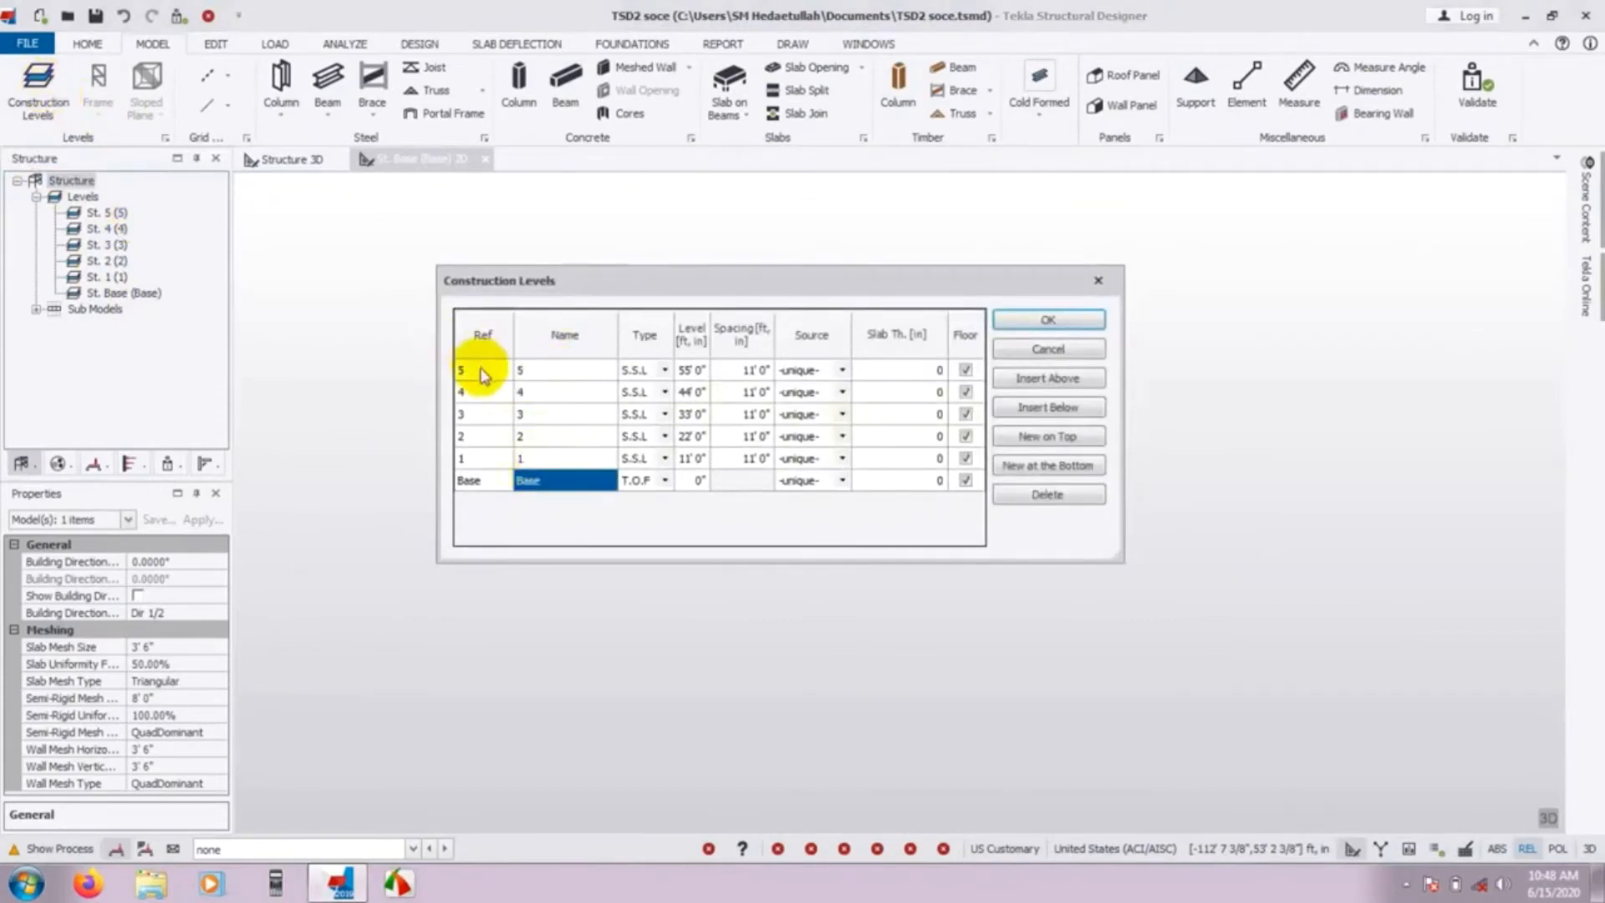
{"action": "left_click", "coordinate": [542, 457]}
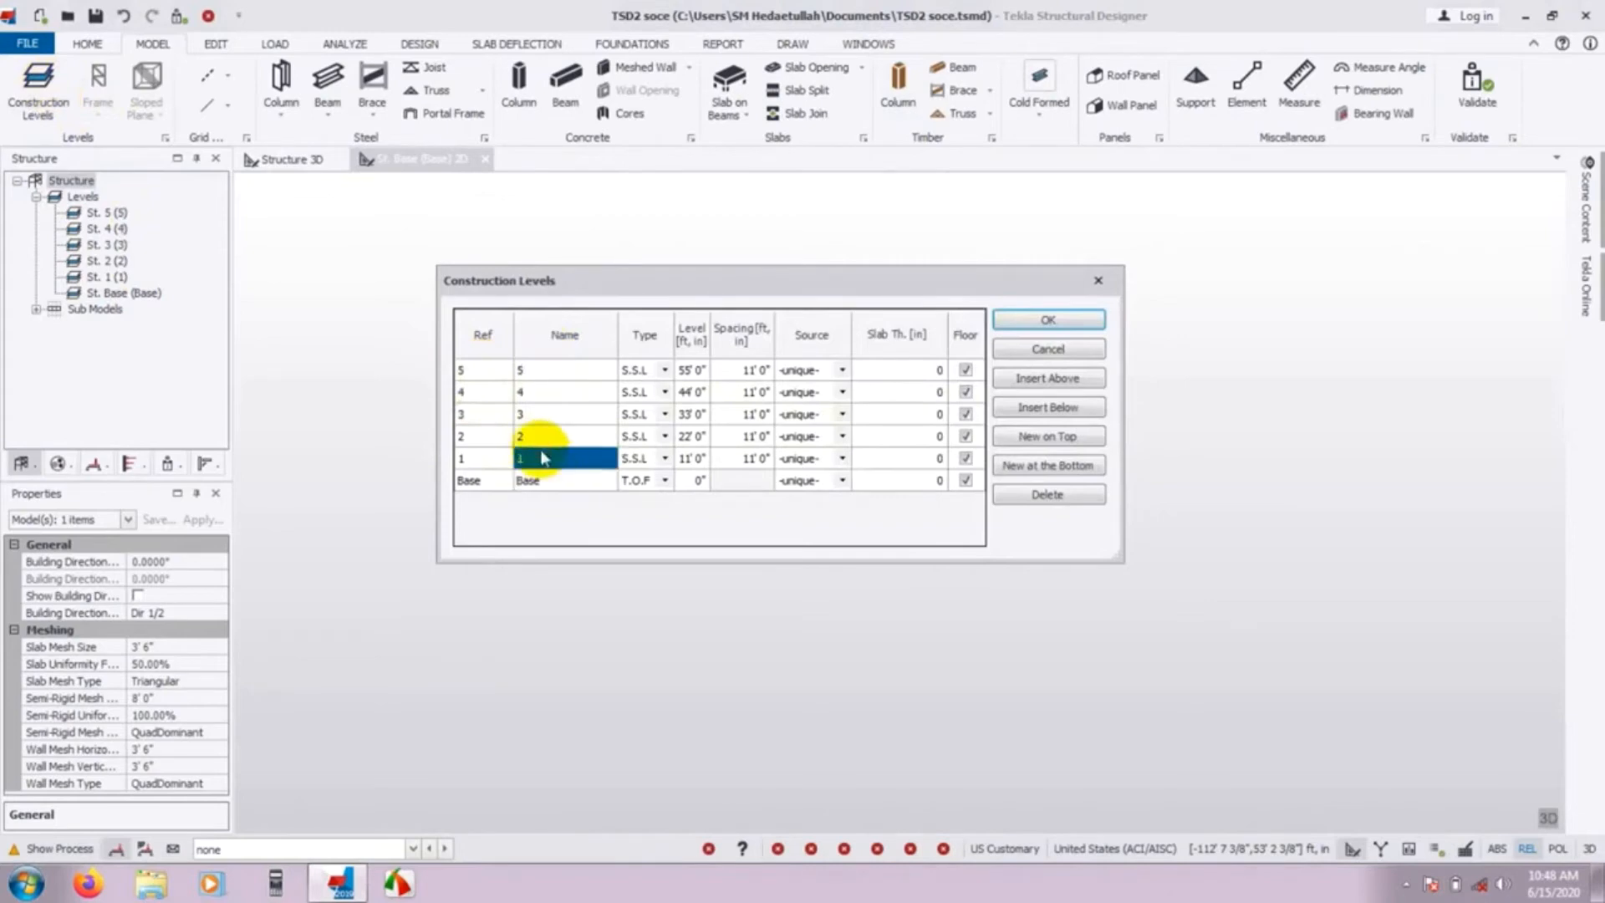
{"action": "left_click", "coordinate": [545, 457]}
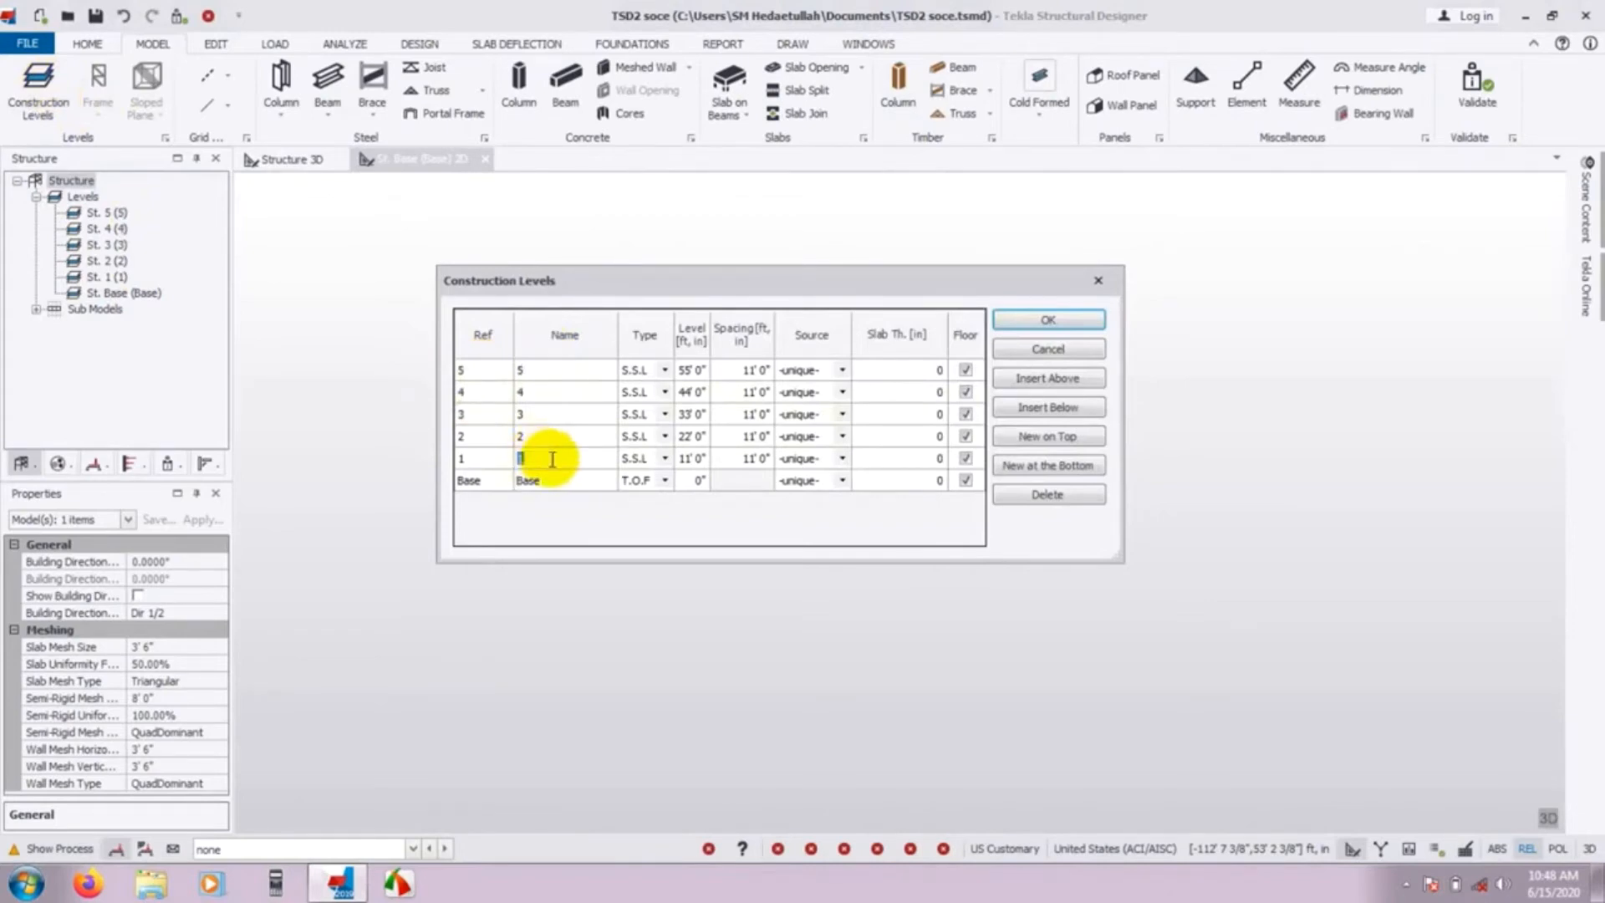
{"action": "type", "text": "GF"}
Keep 2 as the second level's reference and name that level 2ND FLOOR
{"action": "left_click", "coordinate": [539, 437]}
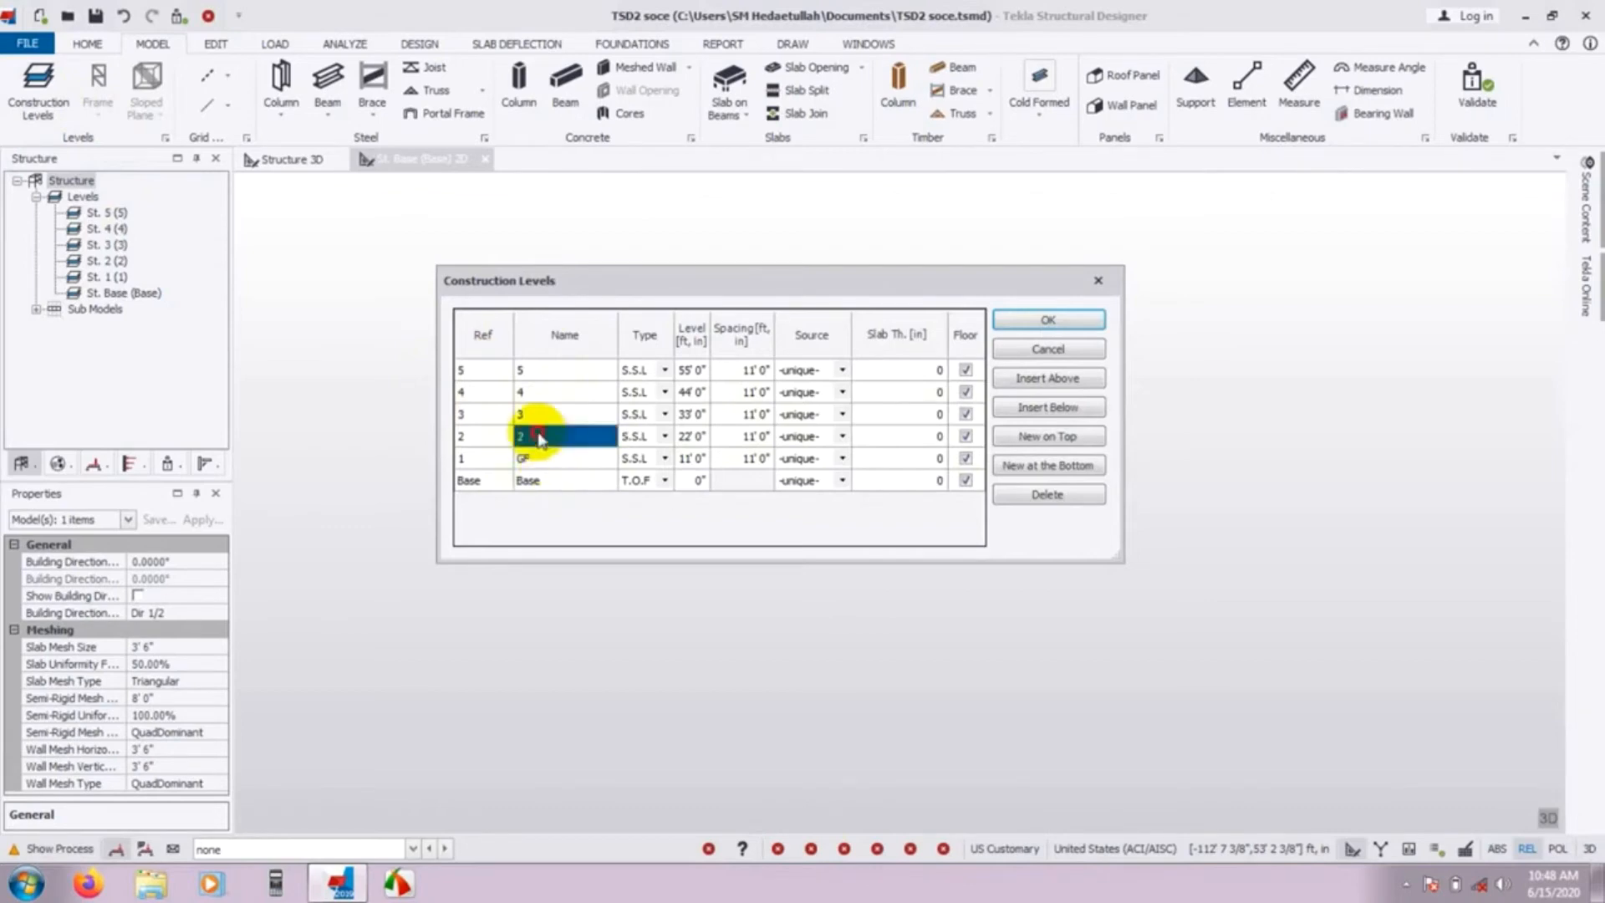
{"action": "left_click", "coordinate": [483, 436]}
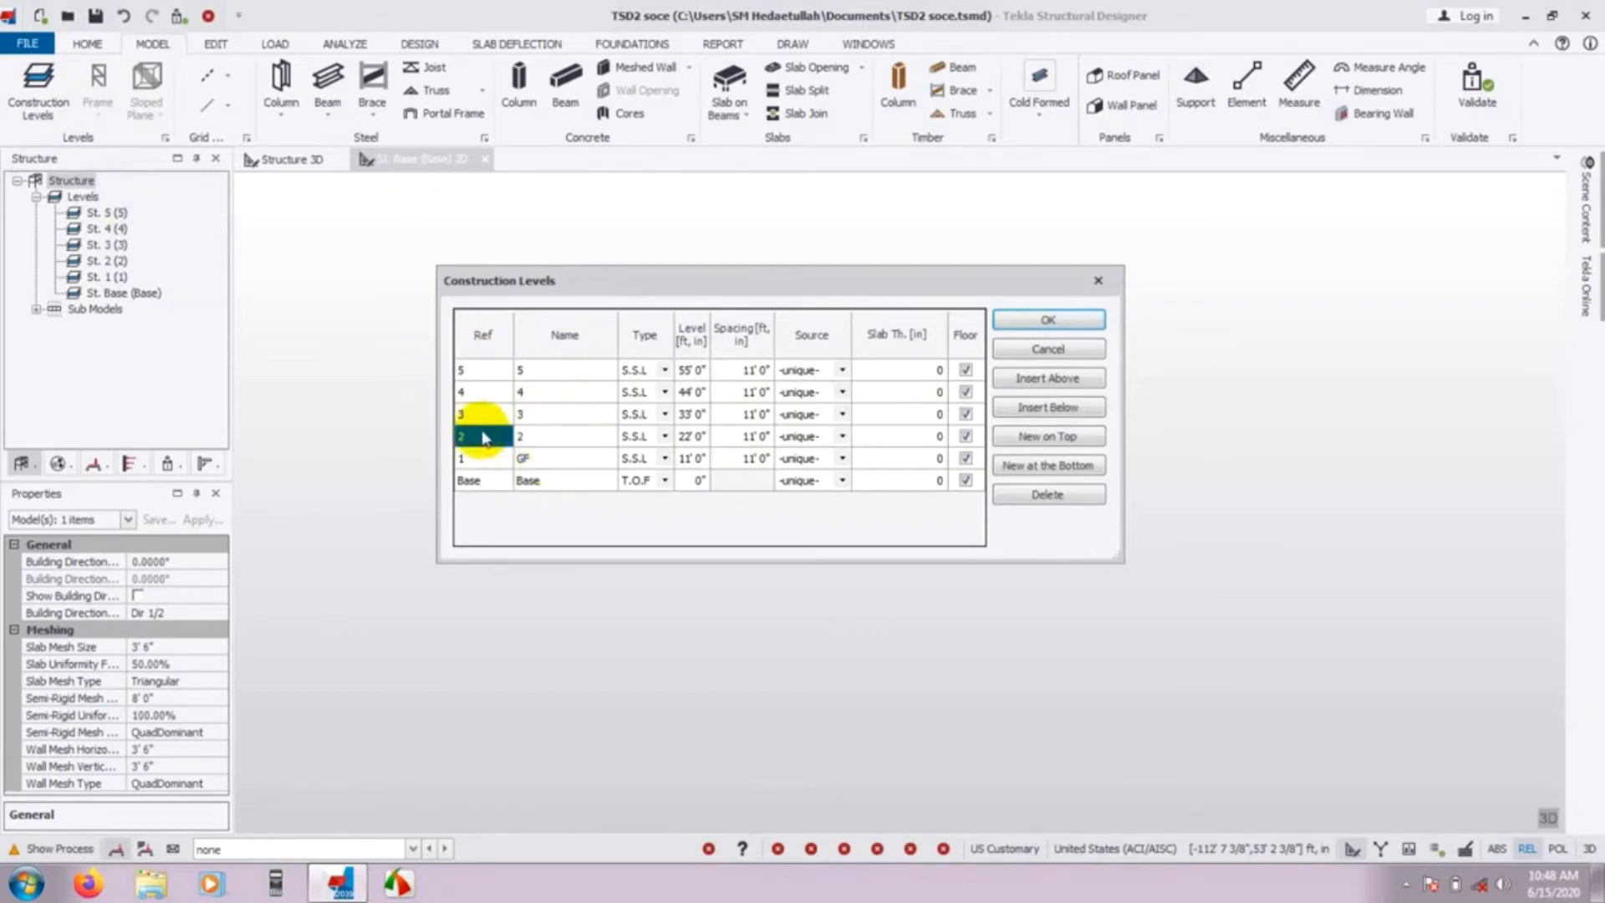
{"action": "type", "text": "1"}
{"action": "type", "text": "2"}
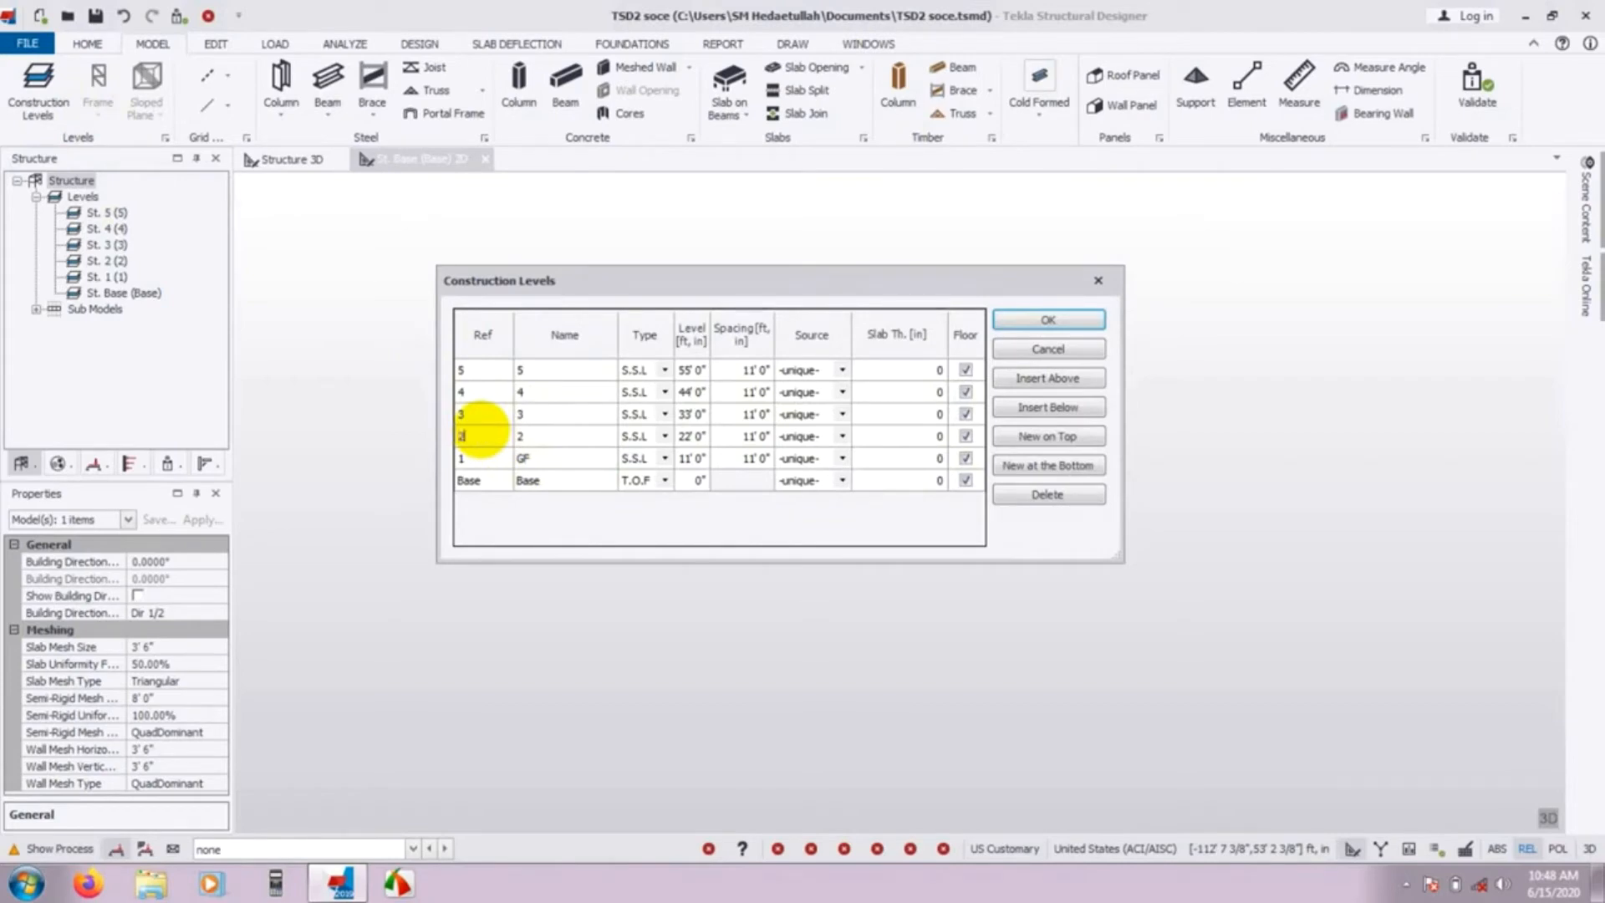
{"action": "left_click", "coordinate": [543, 440]}
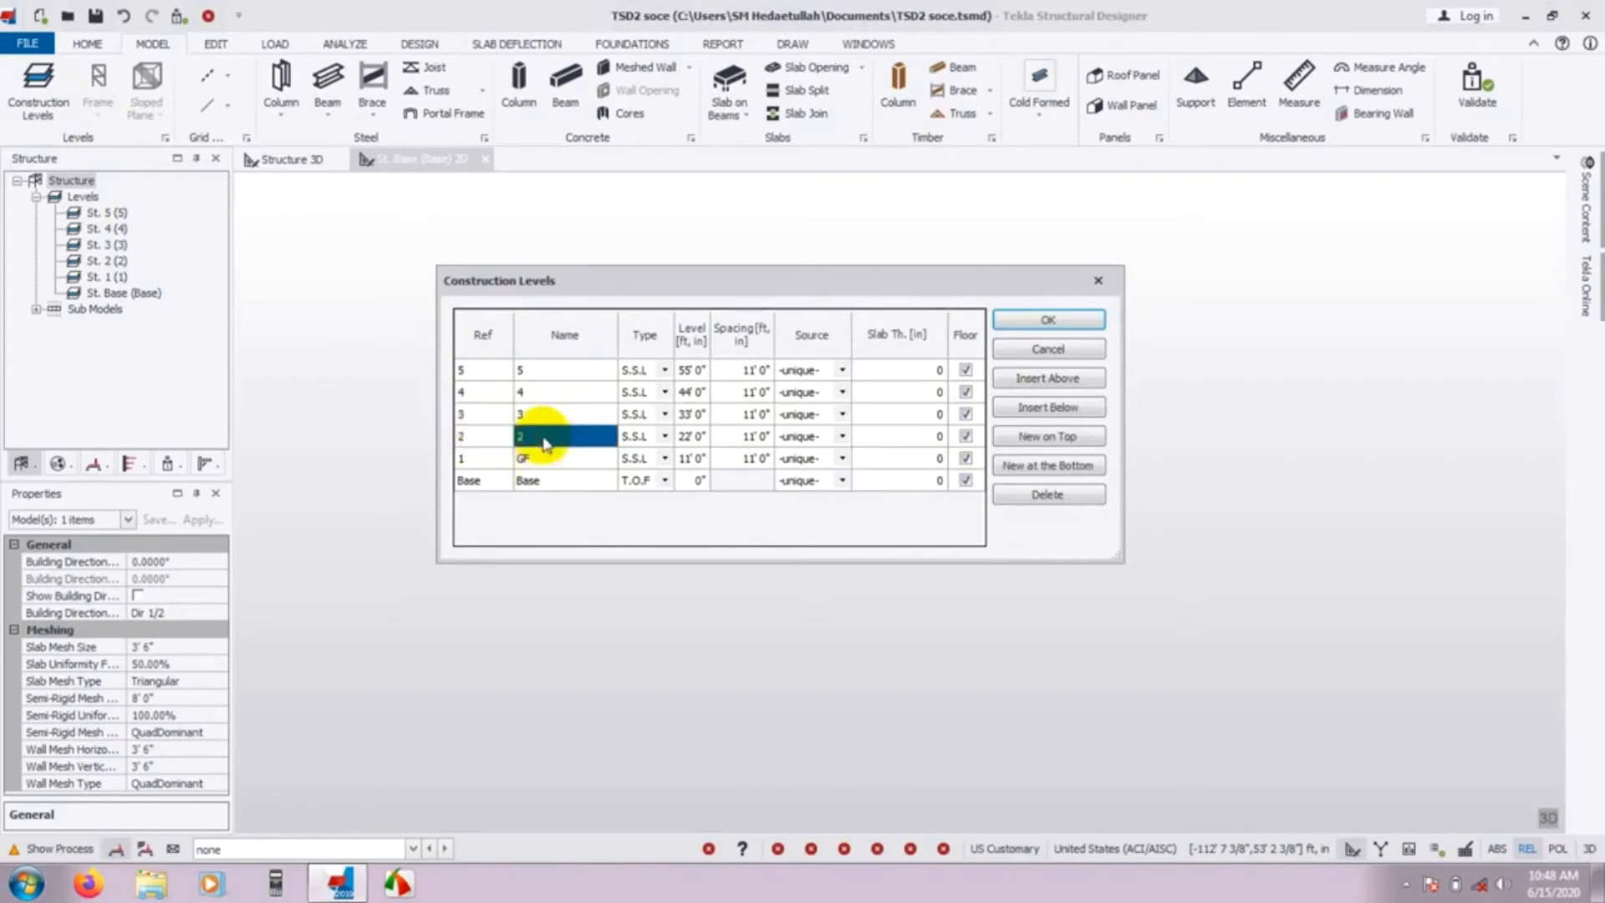
{"action": "left_click", "coordinate": [543, 439]}
{"action": "type", "text": "N"}
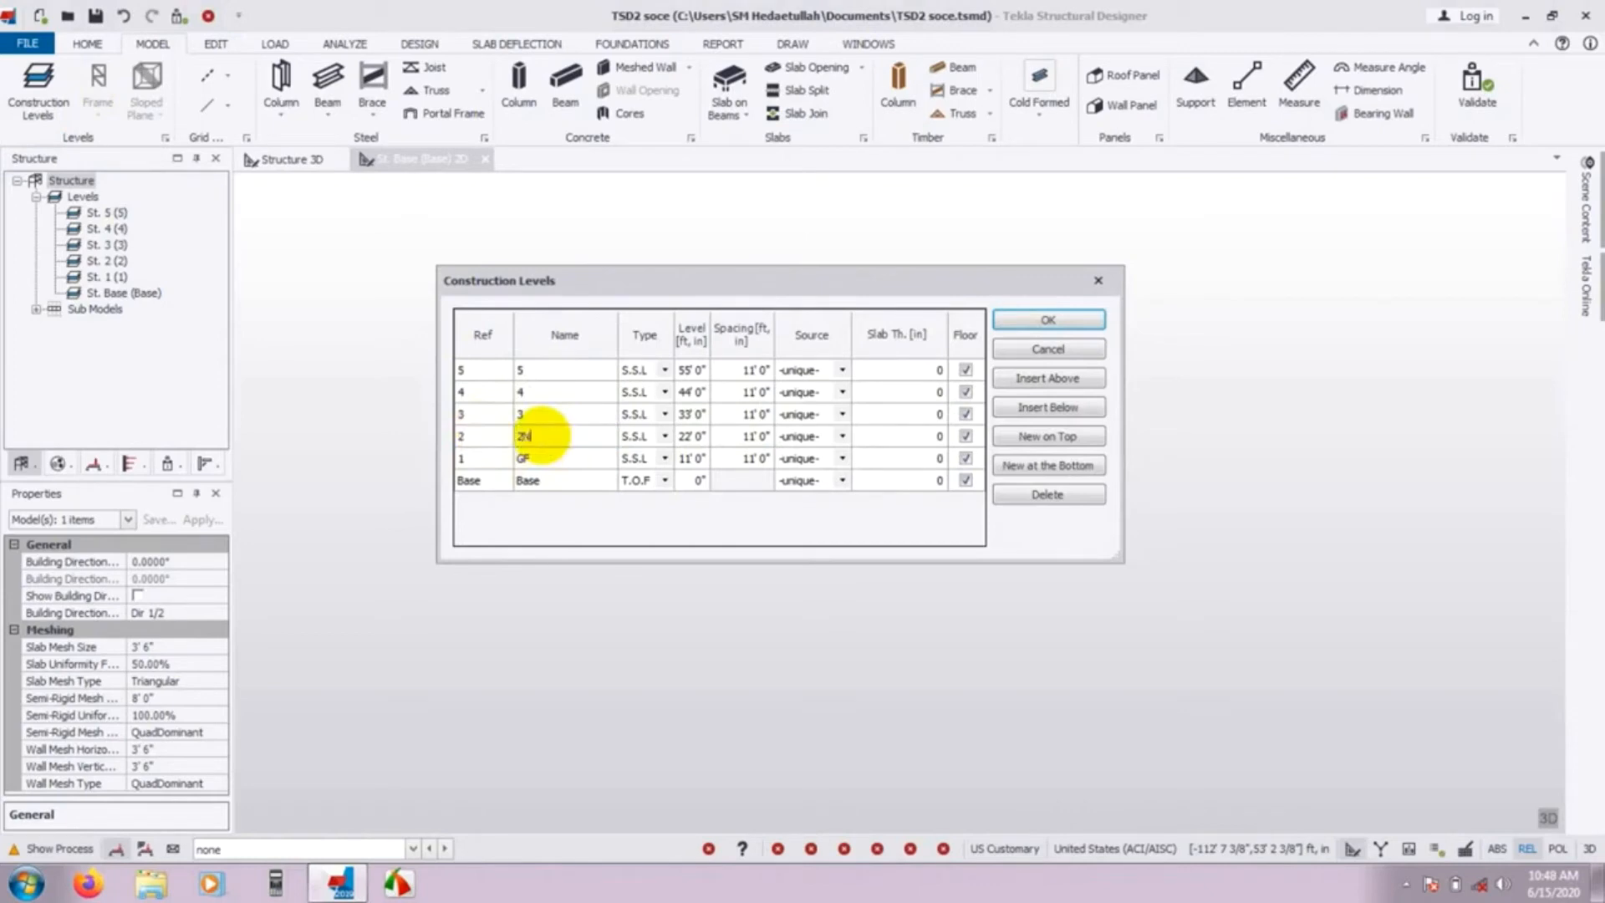
{"action": "type", "text": "D FLOOR"}
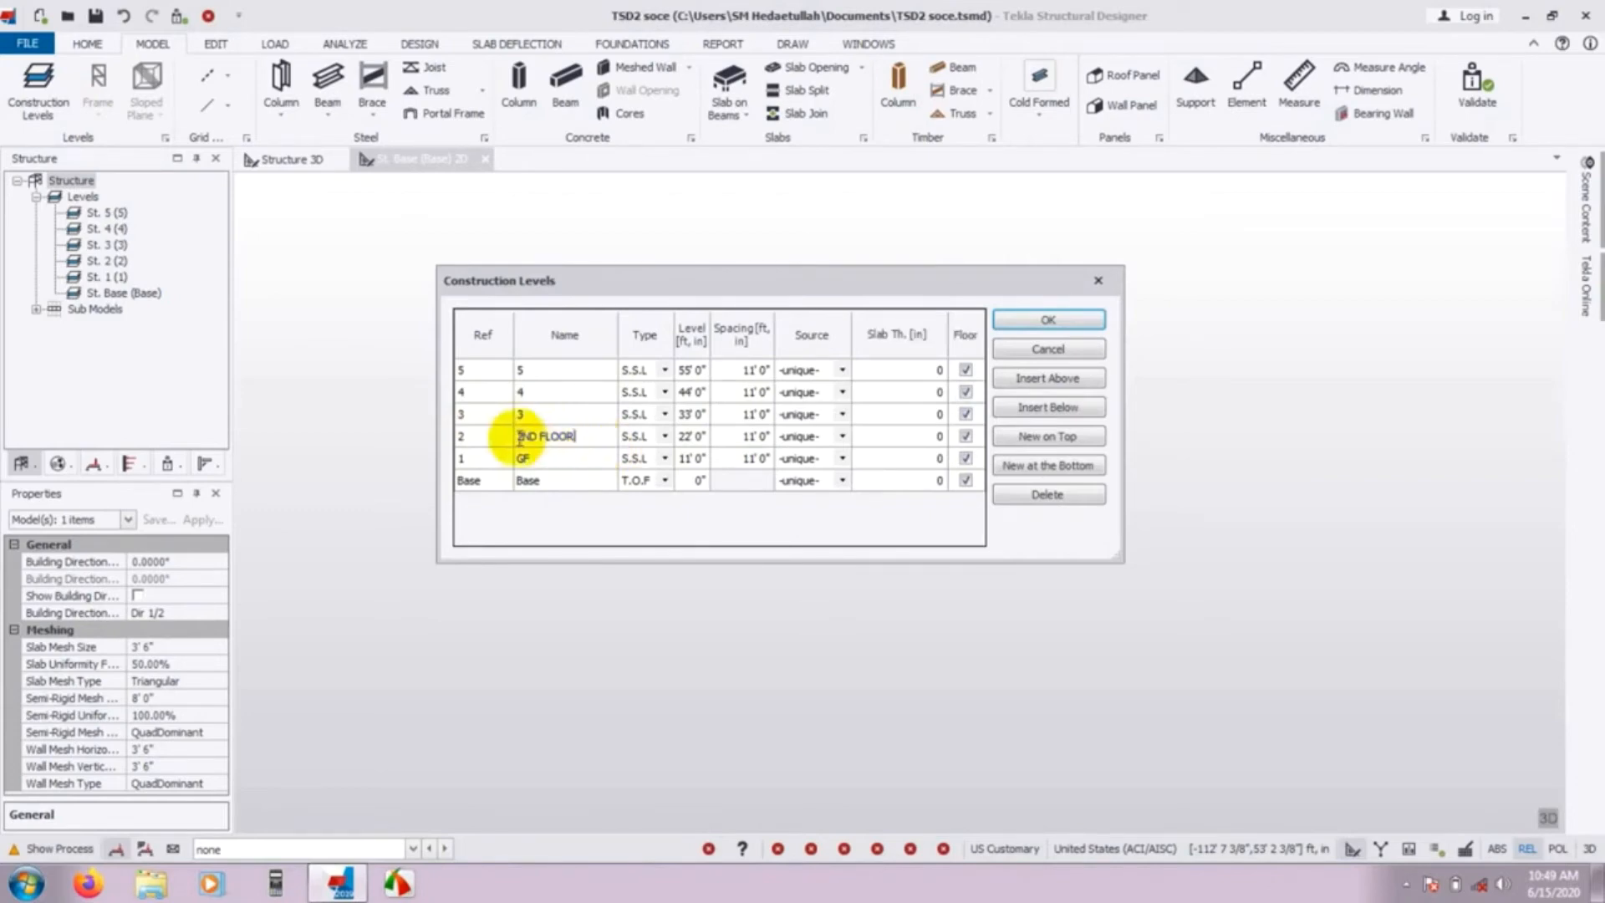
Name construction level 3 as 3RD FLOOR
{"action": "left_click", "coordinate": [469, 422]}
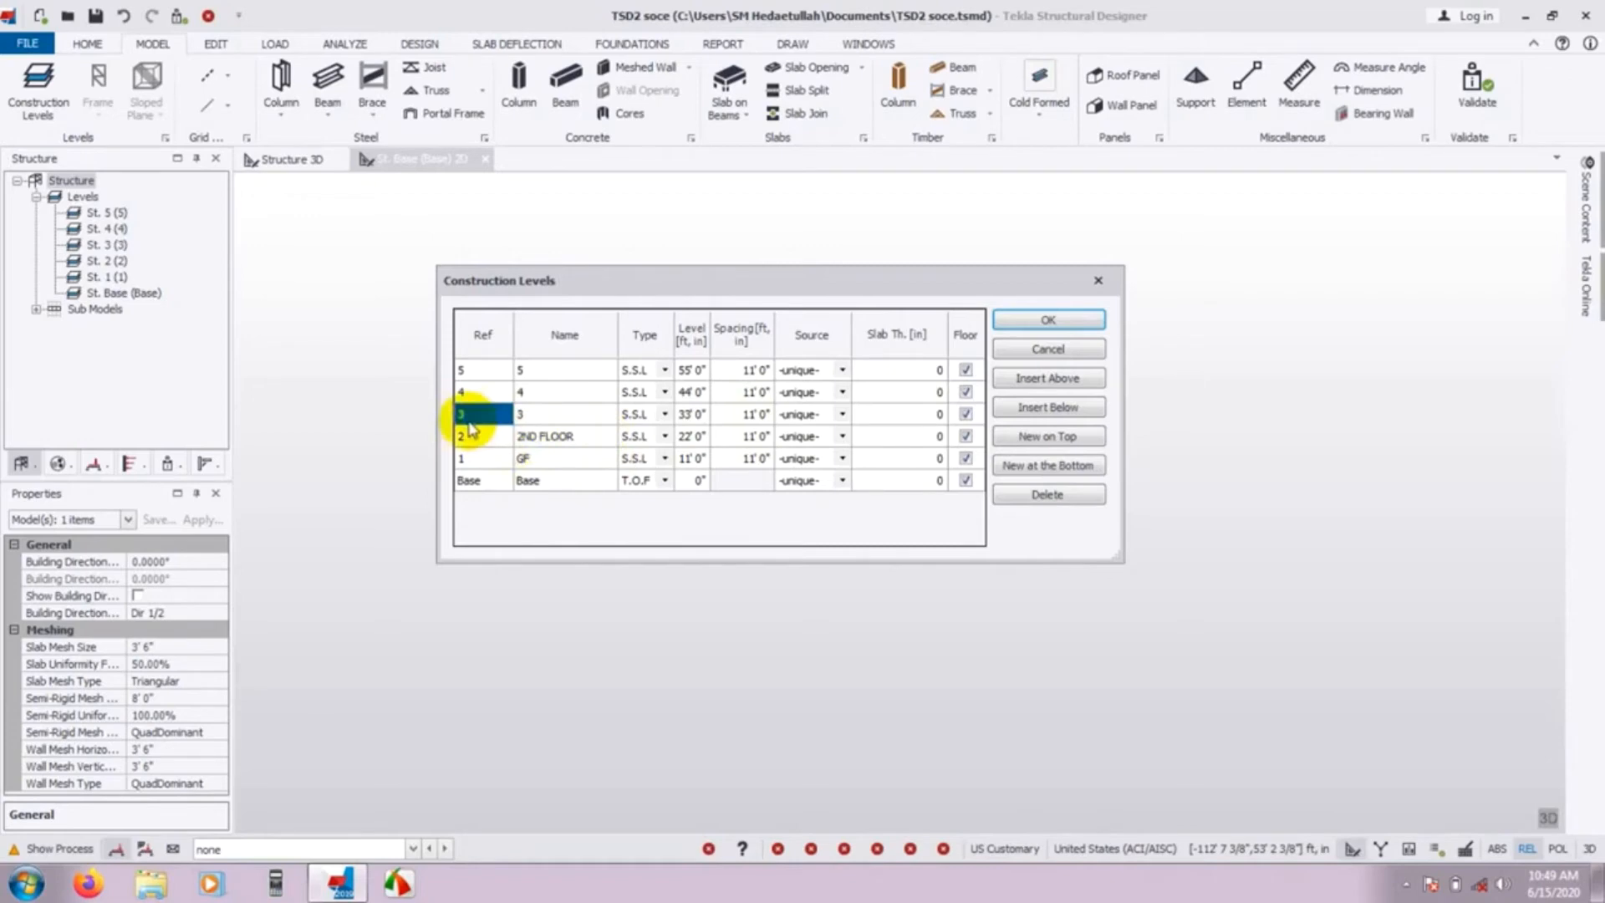
{"action": "left_click", "coordinate": [541, 415]}
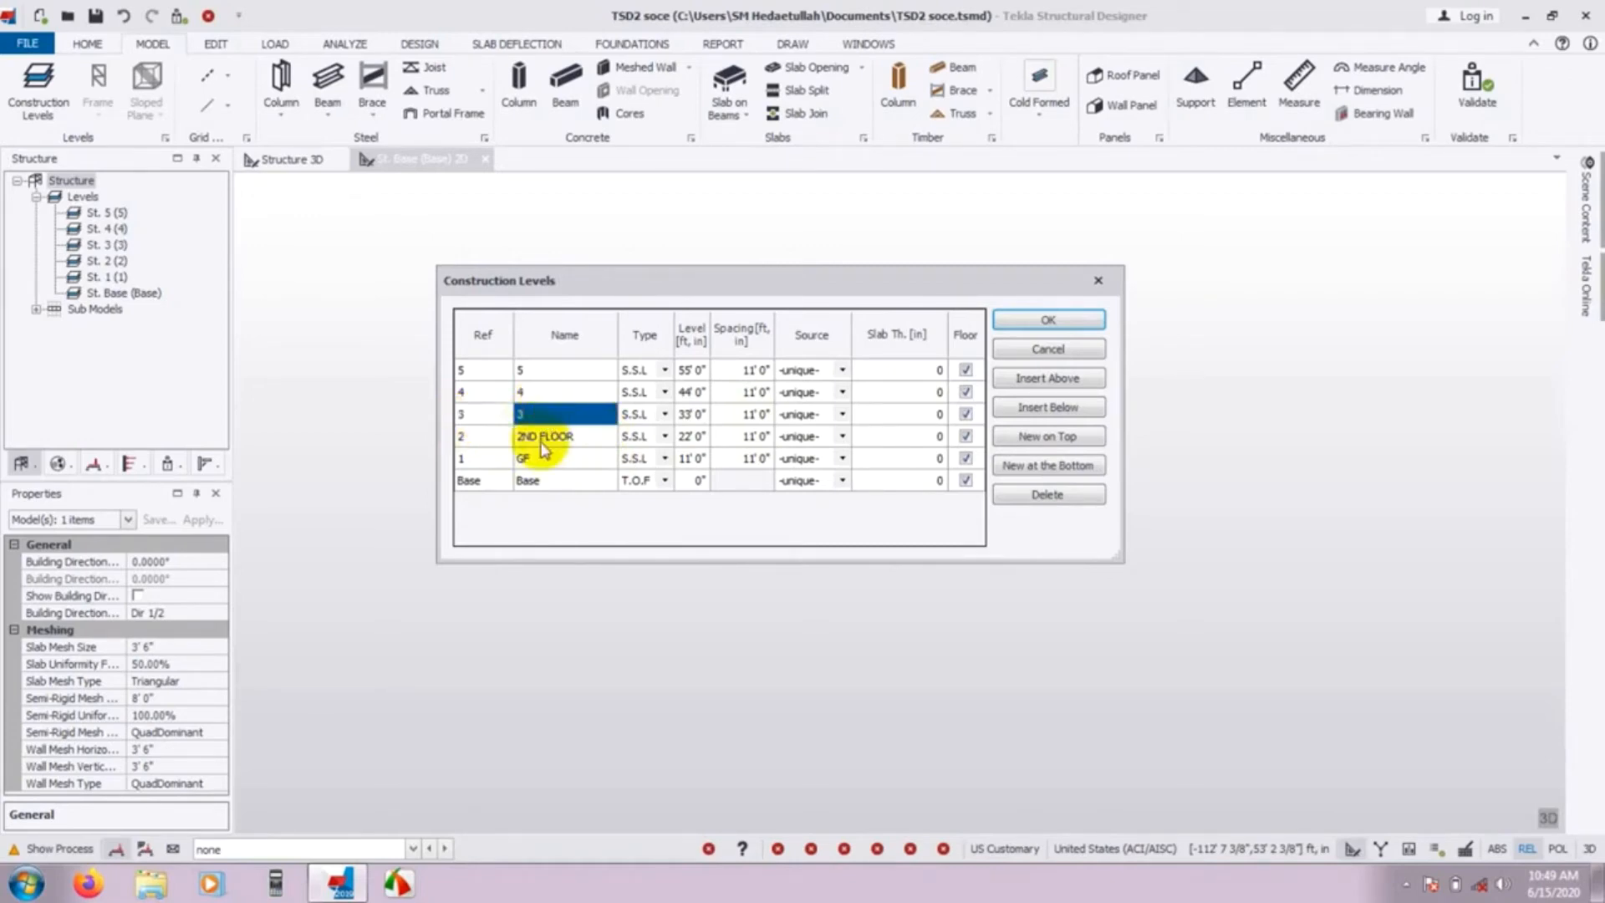
{"action": "left_click", "coordinate": [532, 416]}
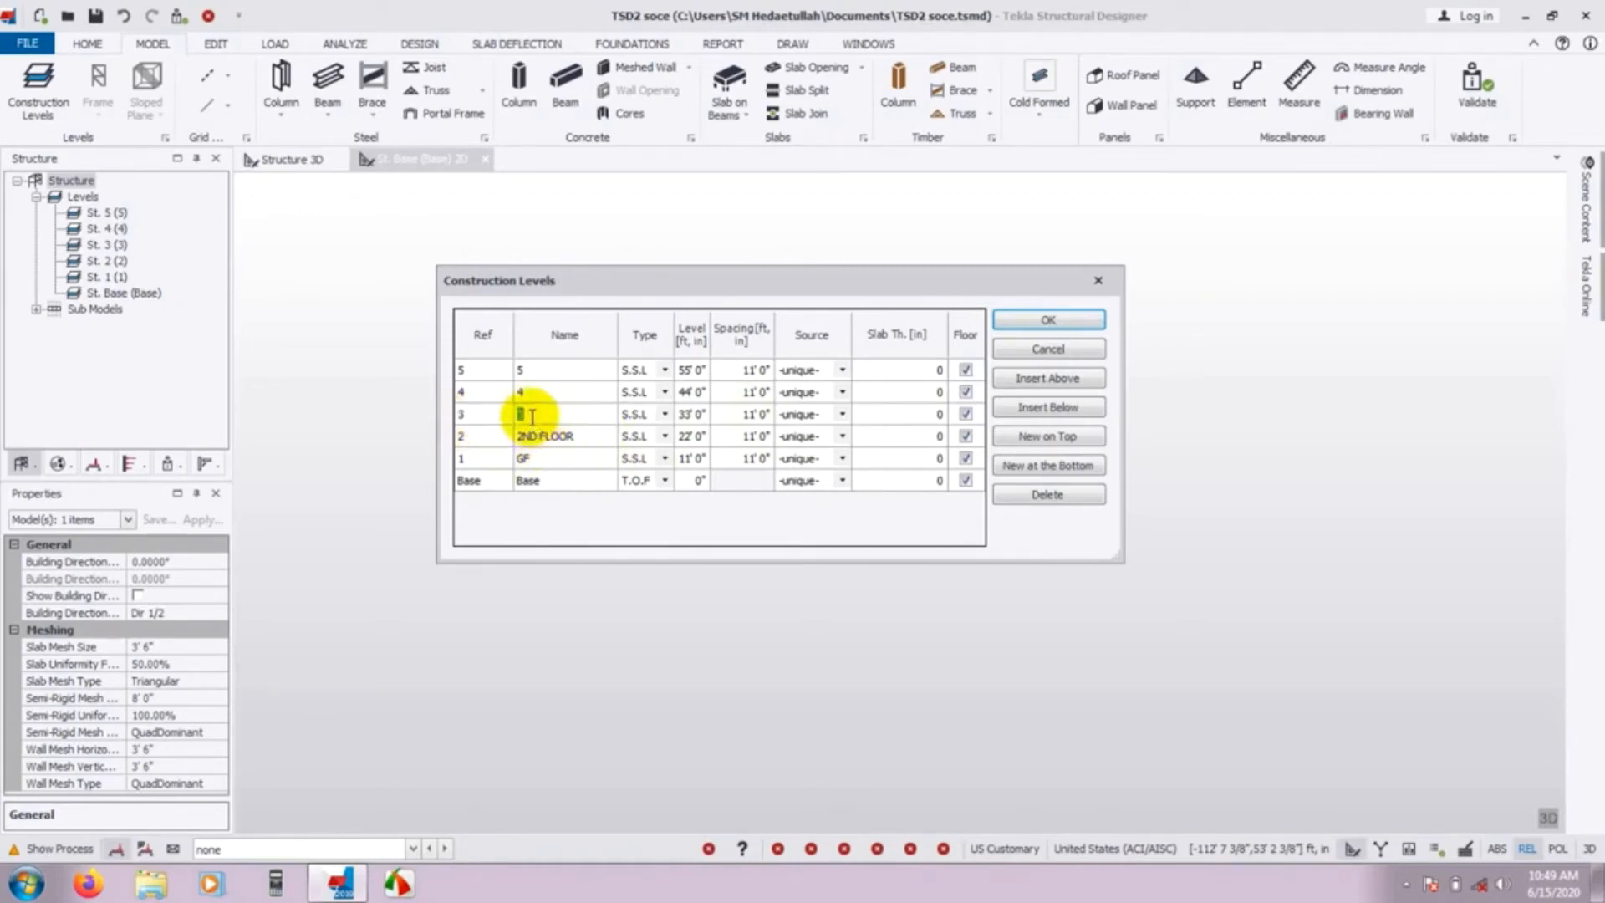
{"action": "type", "text": "RD"}
{"action": "key", "text": "BackSpace"}
{"action": "type", "text": "FLOOR"}
Name construction level 4 as 4TH FLOOR and level 5 as 5TH FLOOR
{"action": "left_click", "coordinate": [554, 392]}
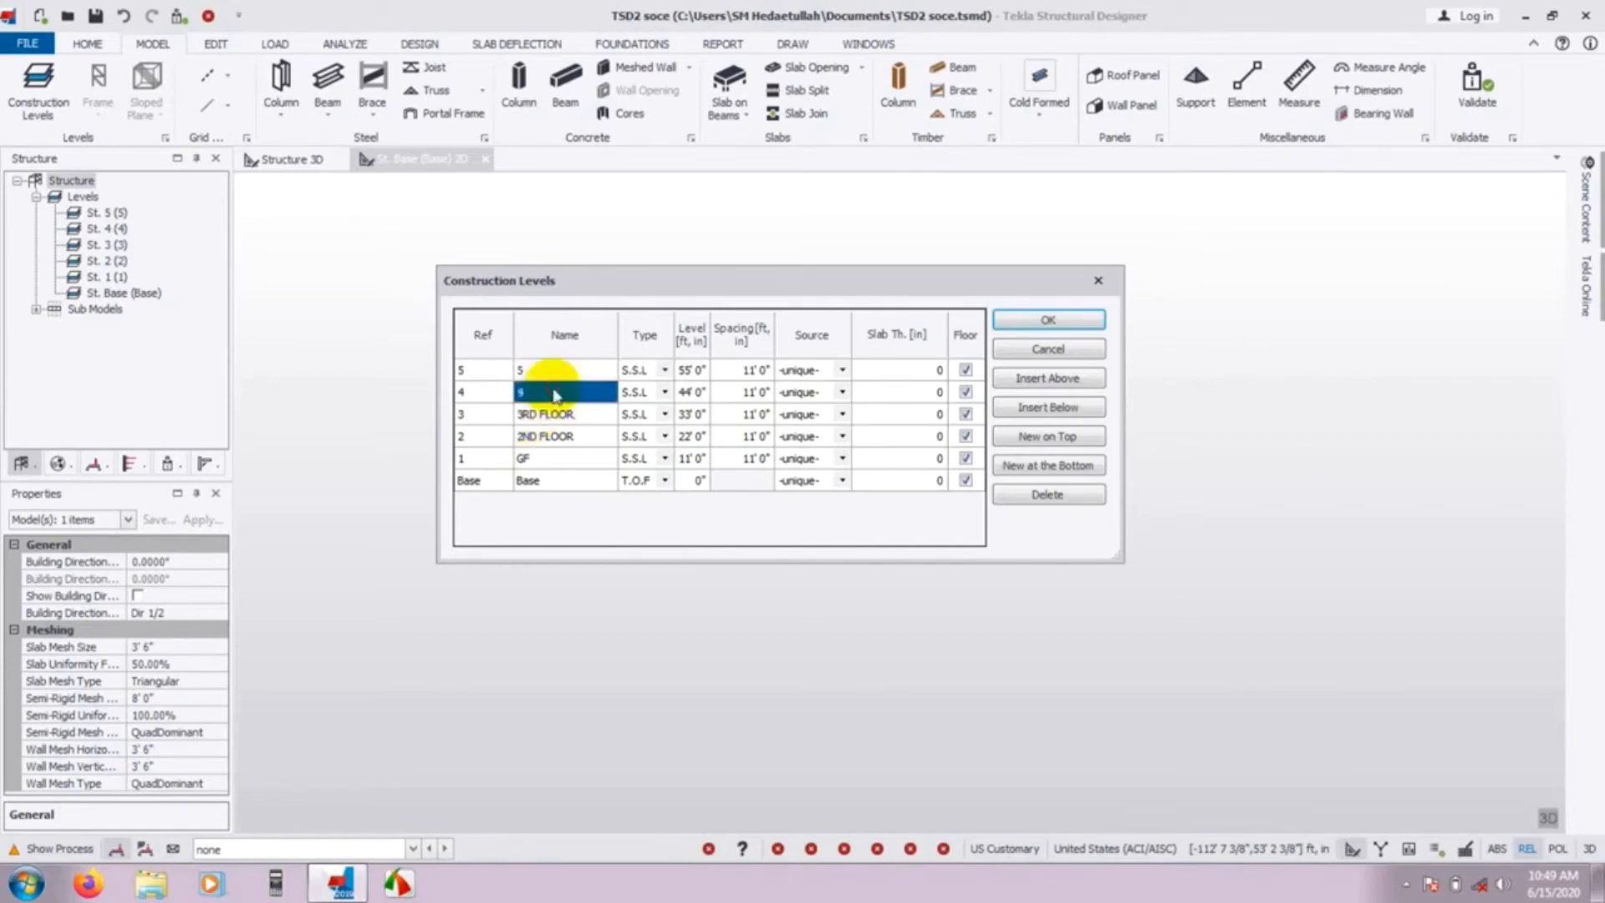
{"action": "left_click", "coordinate": [551, 391]}
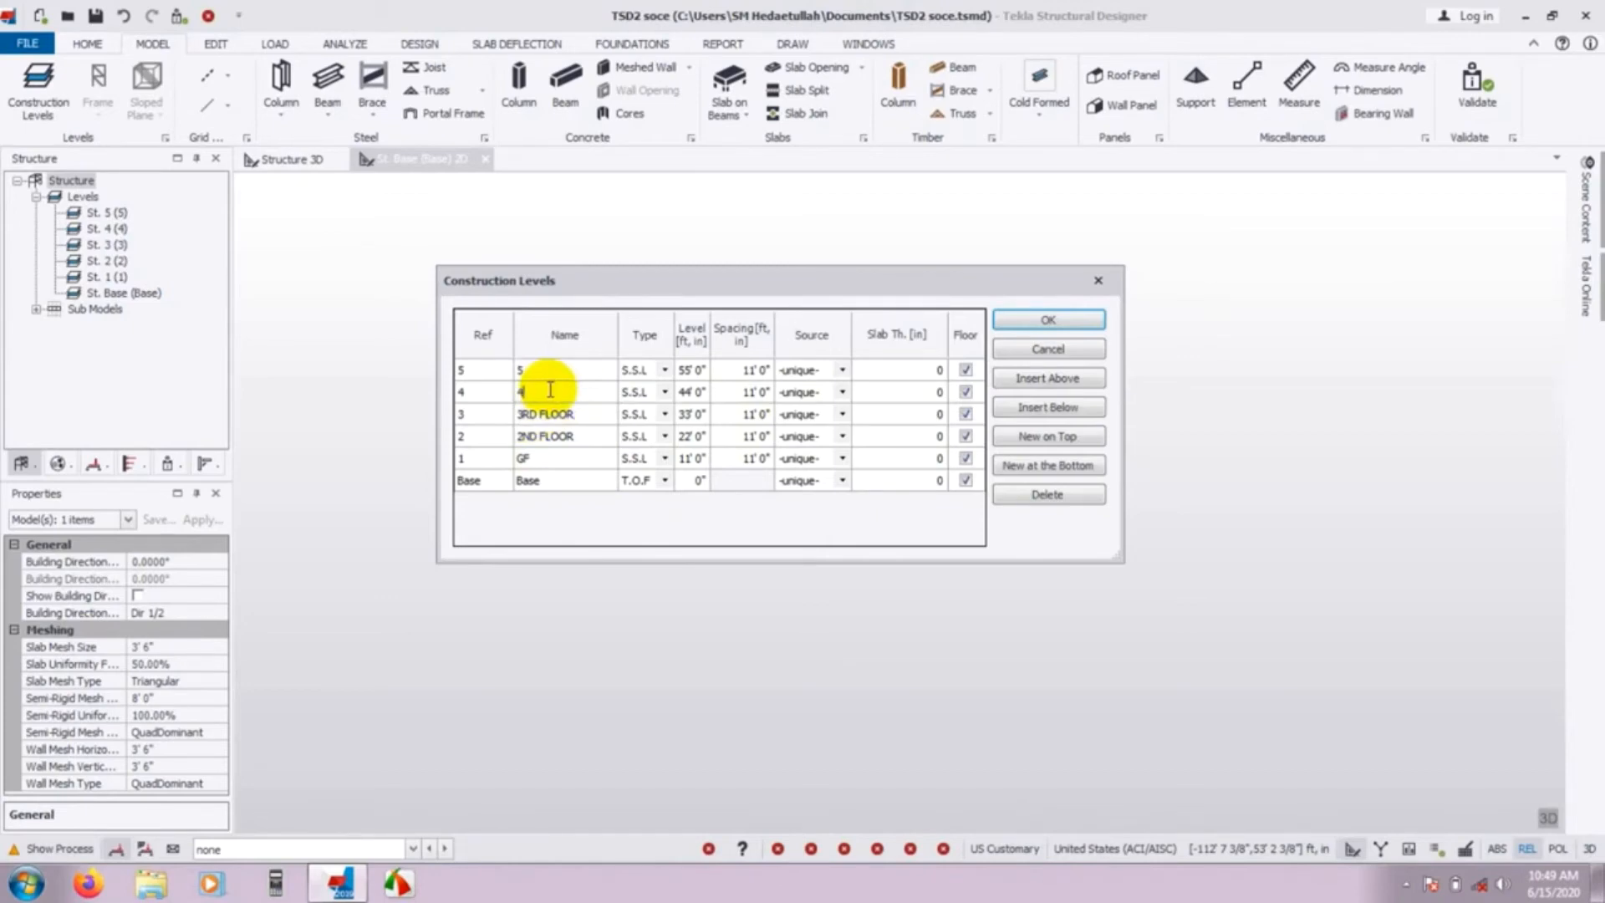
{"action": "type", "text": "TH FLOOR"}
{"action": "left_click", "coordinate": [532, 369]}
{"action": "left_click", "coordinate": [531, 368]}
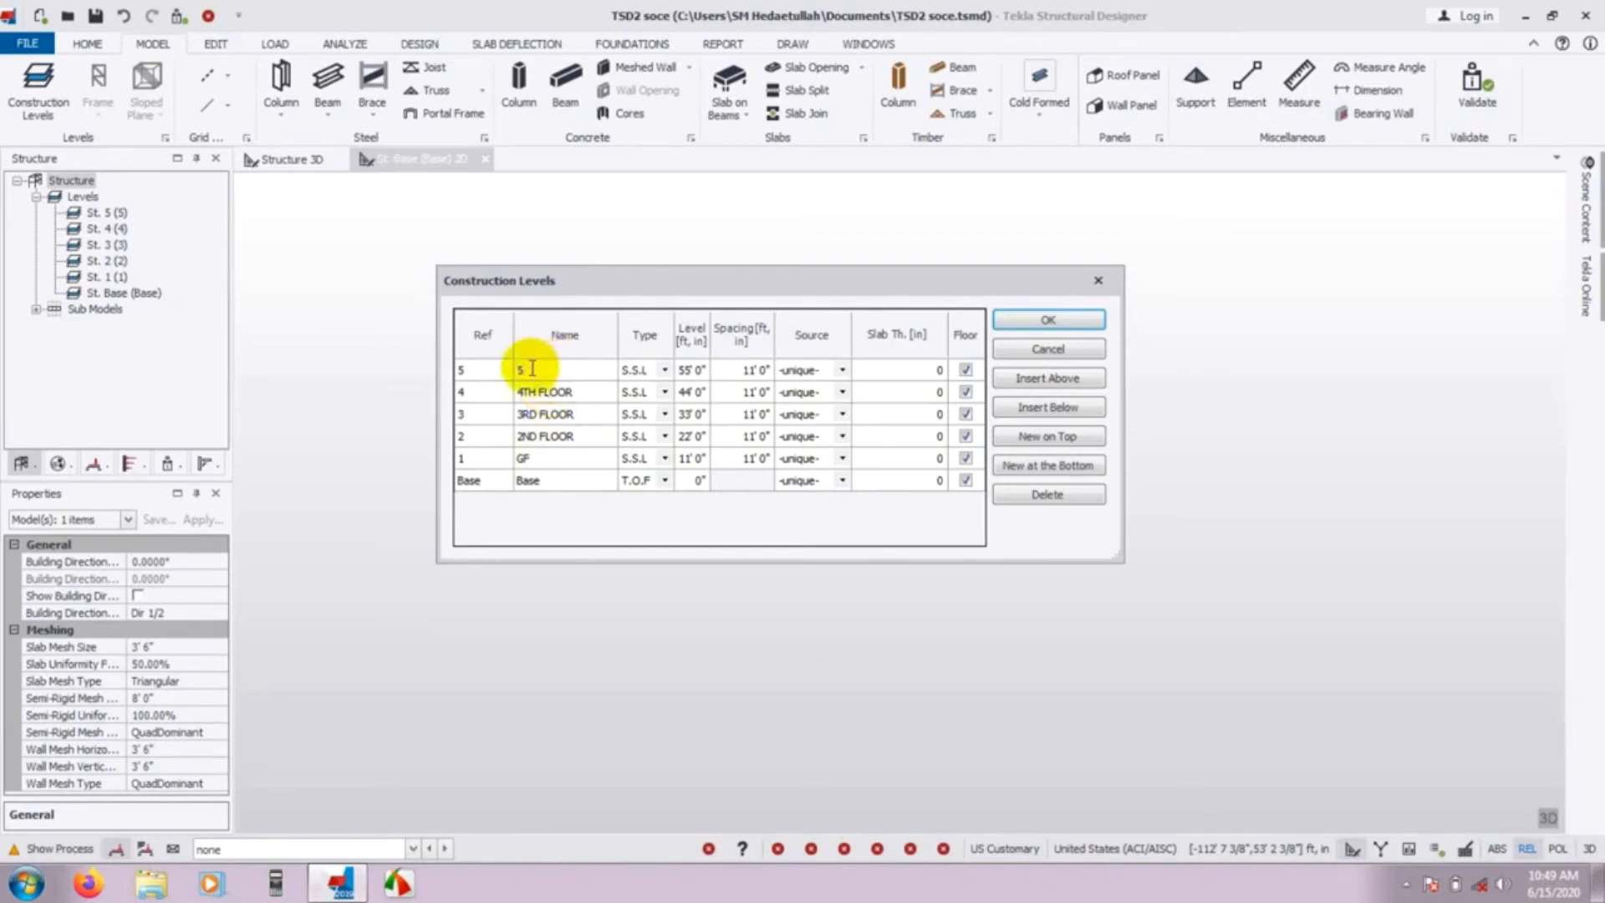
{"action": "type", "text": "TH FLOOR"}
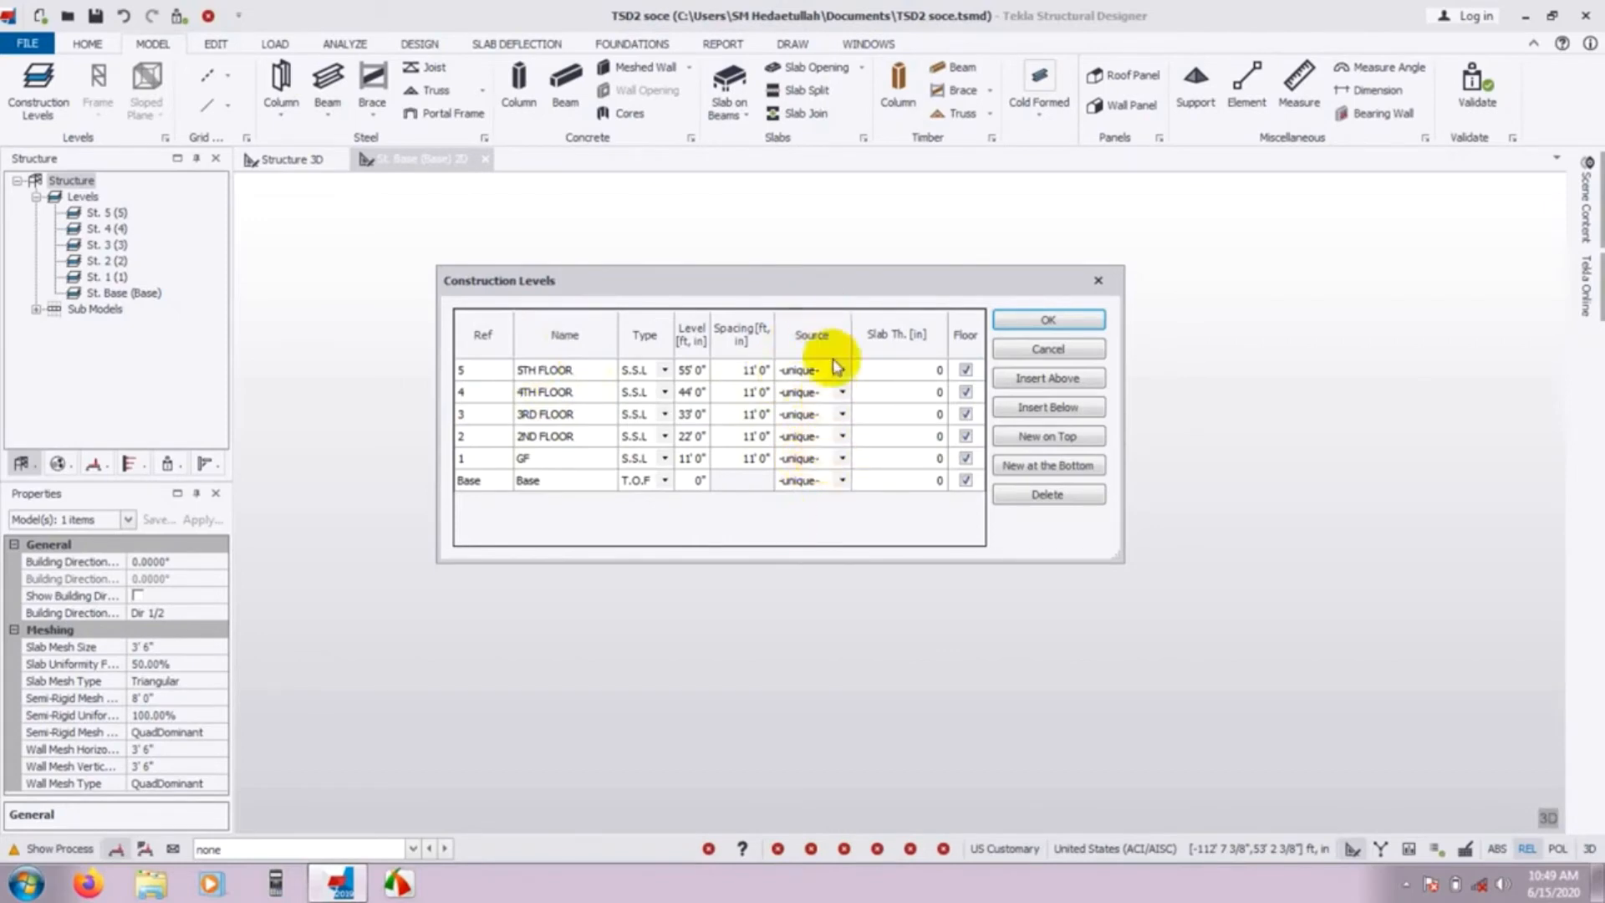
Examine the source options of the 5th floor and the slab thickness entries of all levels
{"action": "left_click", "coordinate": [842, 371]}
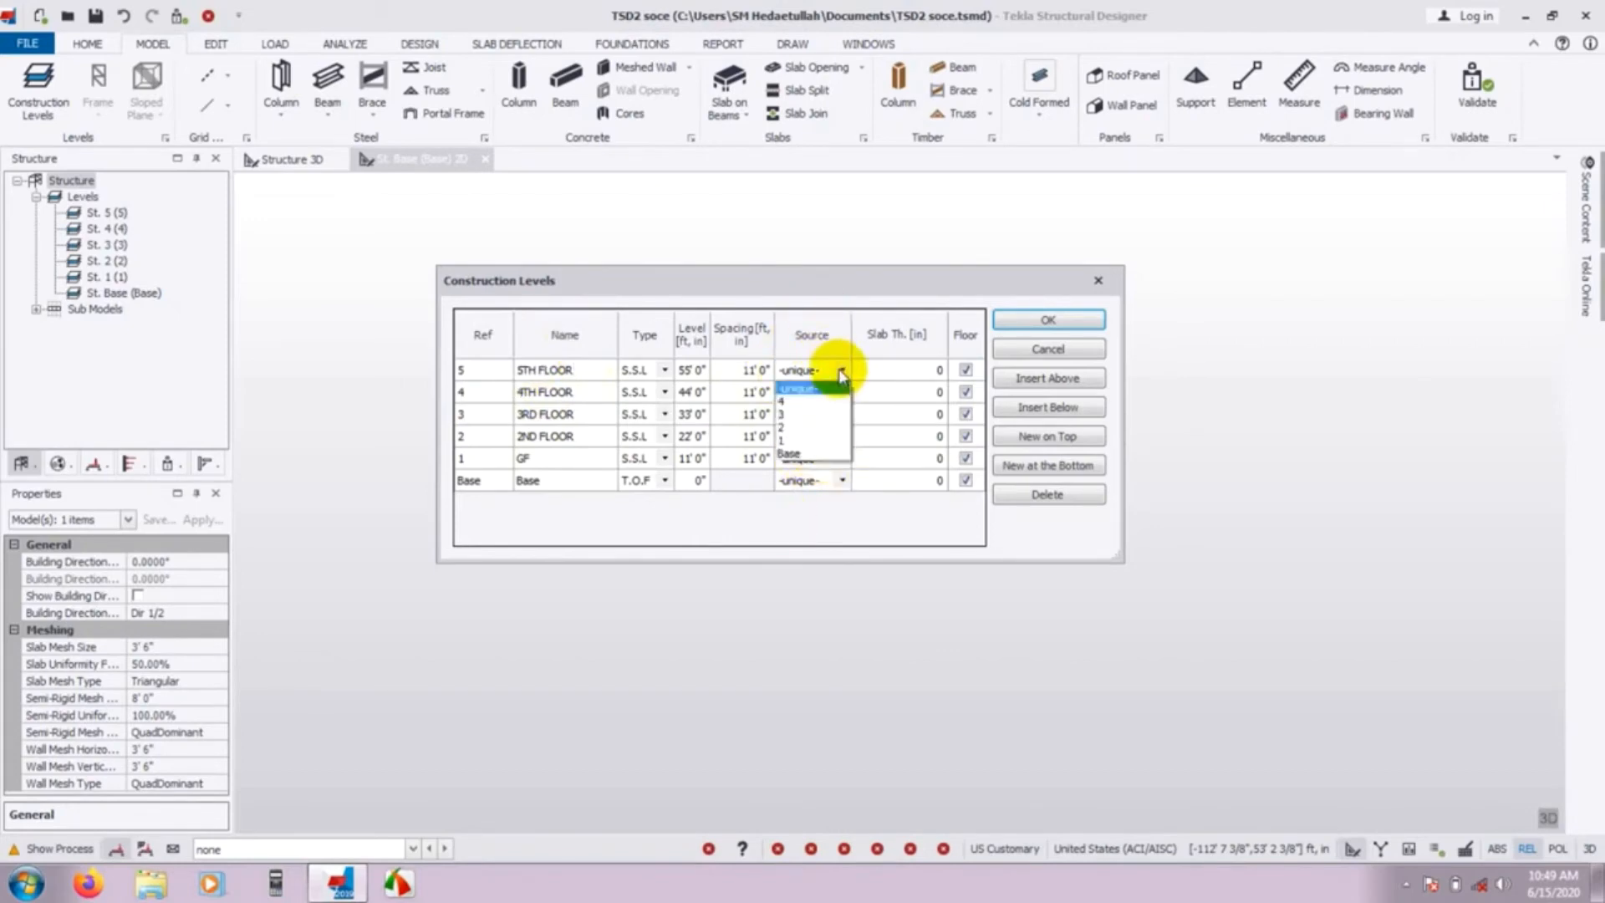
{"action": "left_click", "coordinate": [841, 370]}
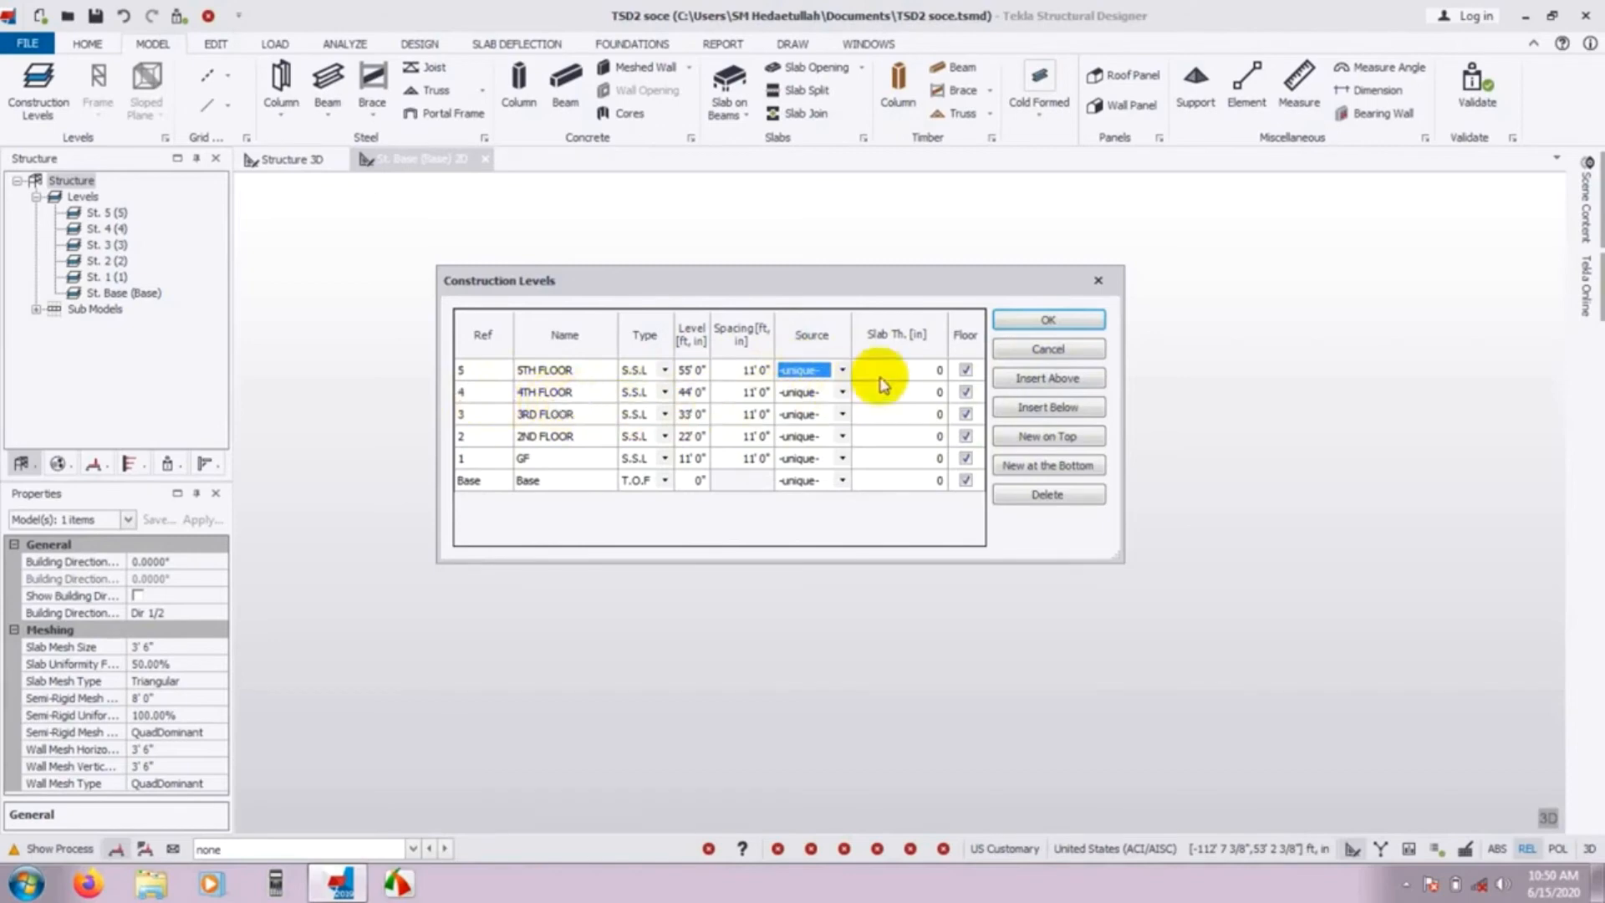
{"action": "left_click", "coordinate": [843, 370]}
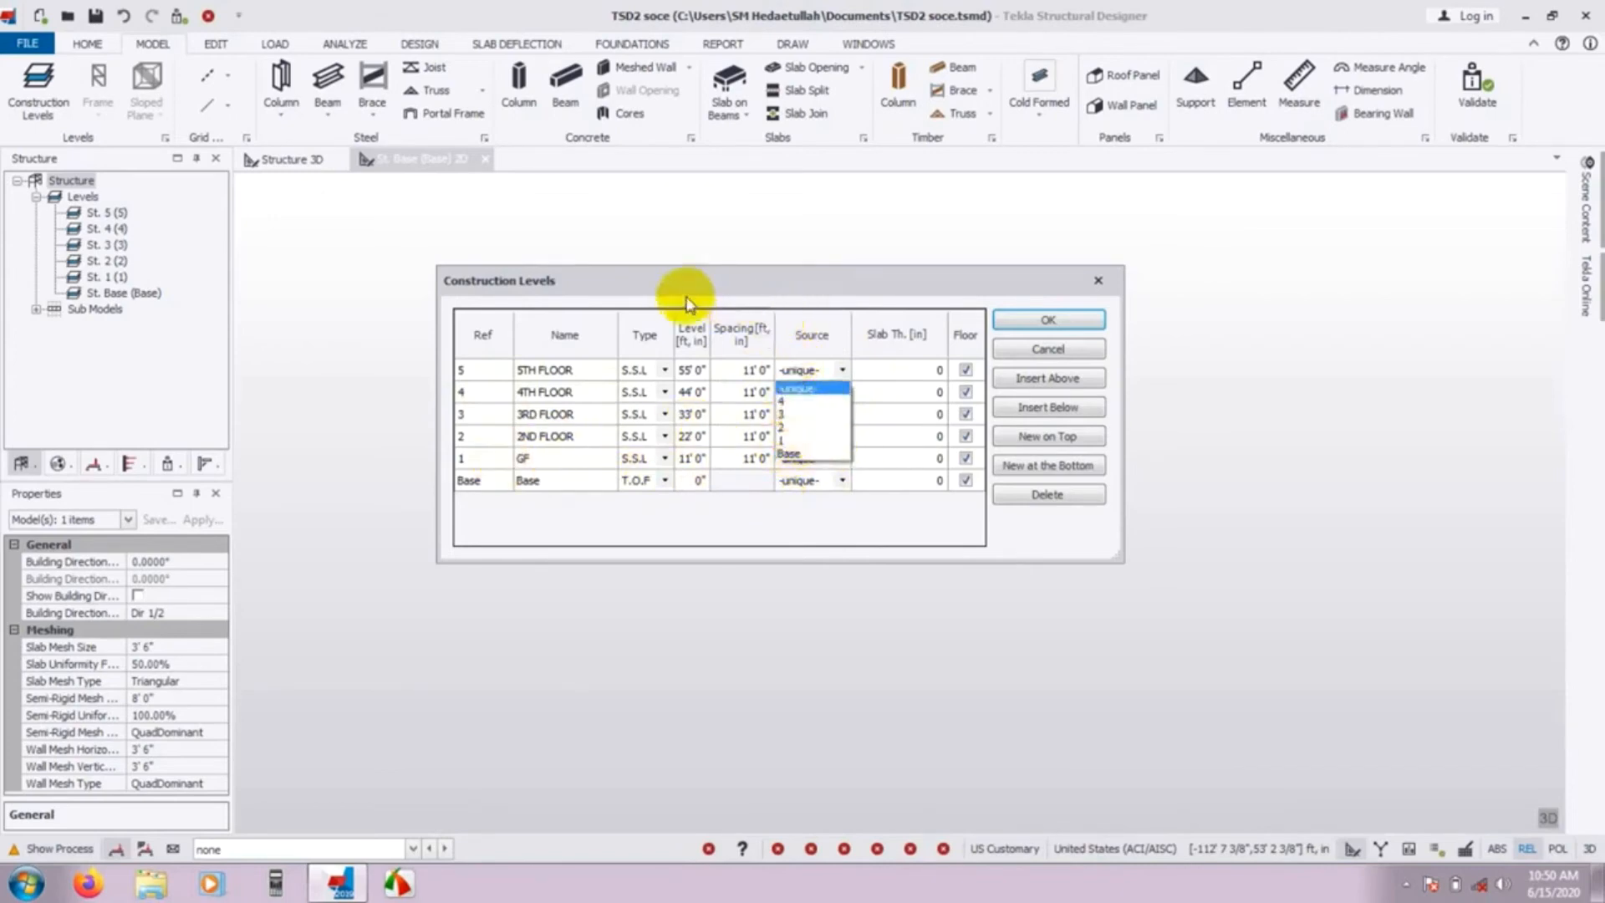
{"action": "left_click", "coordinate": [729, 512]}
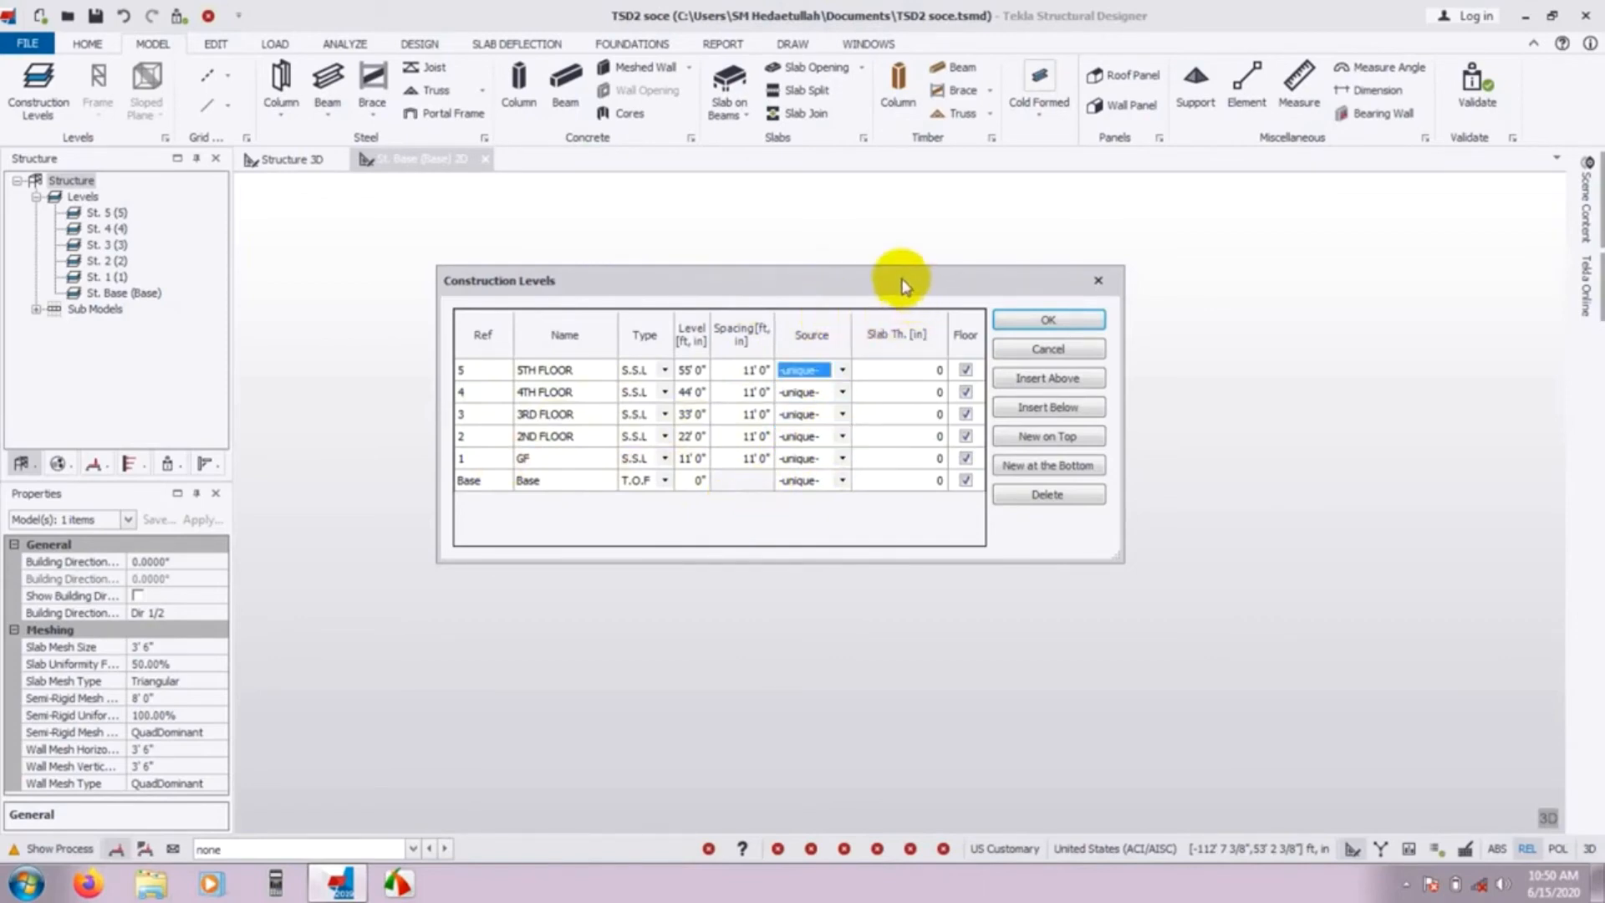
{"action": "left_click", "coordinate": [913, 369]}
{"action": "left_click", "coordinate": [923, 392]}
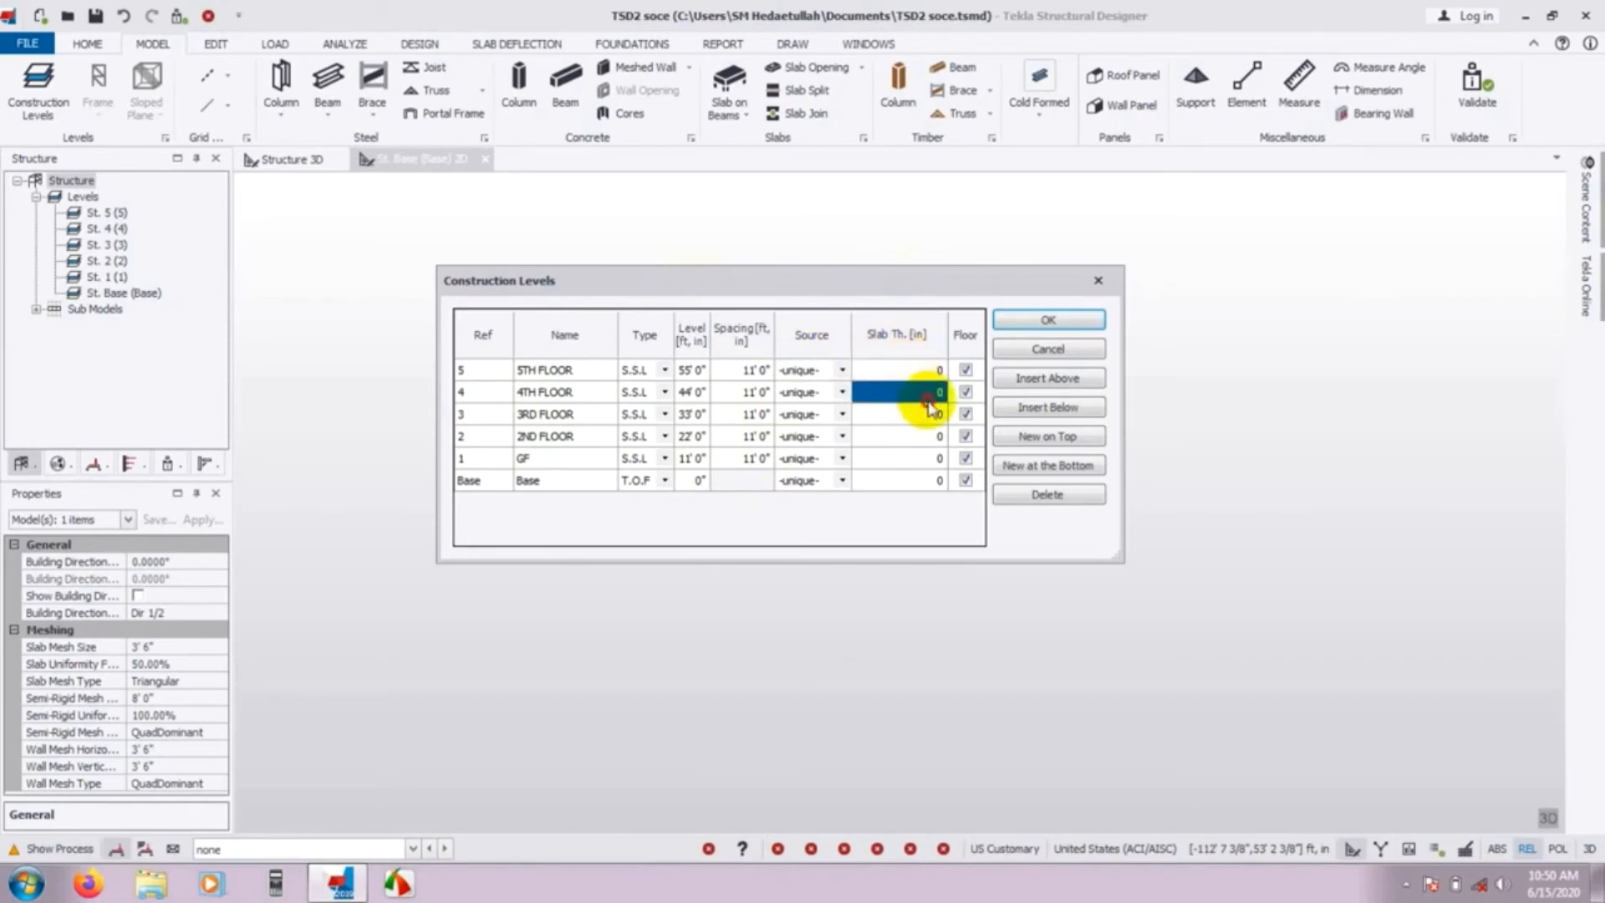
{"action": "left_click", "coordinate": [929, 370]}
{"action": "left_click", "coordinate": [927, 392]}
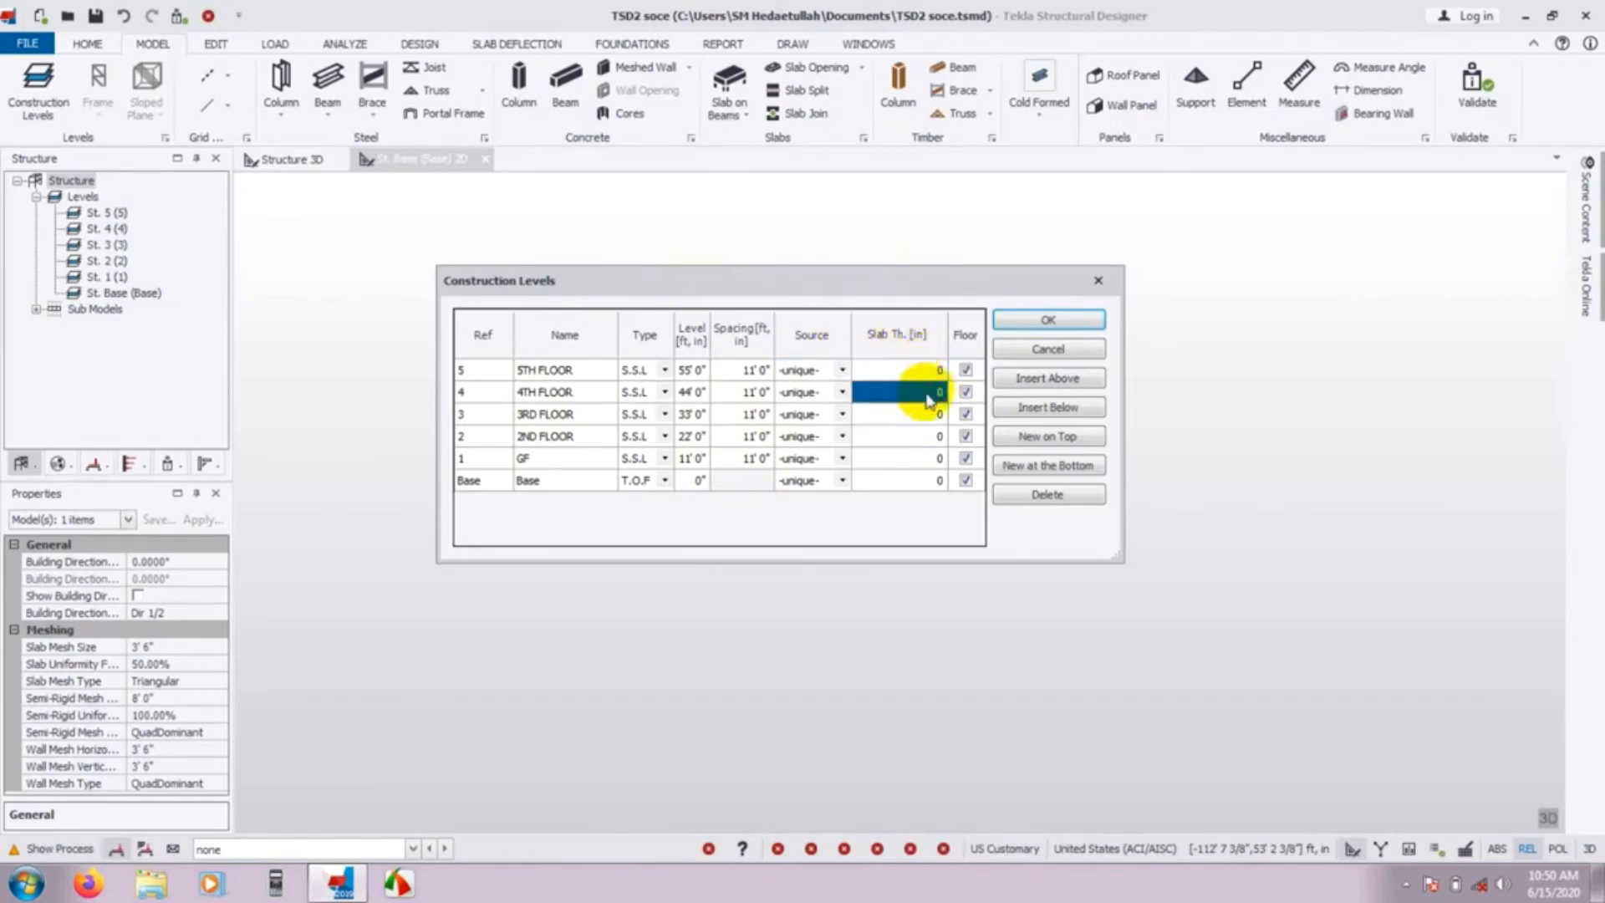
{"action": "left_click", "coordinate": [926, 413]}
{"action": "left_click", "coordinate": [925, 435]}
{"action": "left_click", "coordinate": [923, 458]}
{"action": "left_click", "coordinate": [919, 479]}
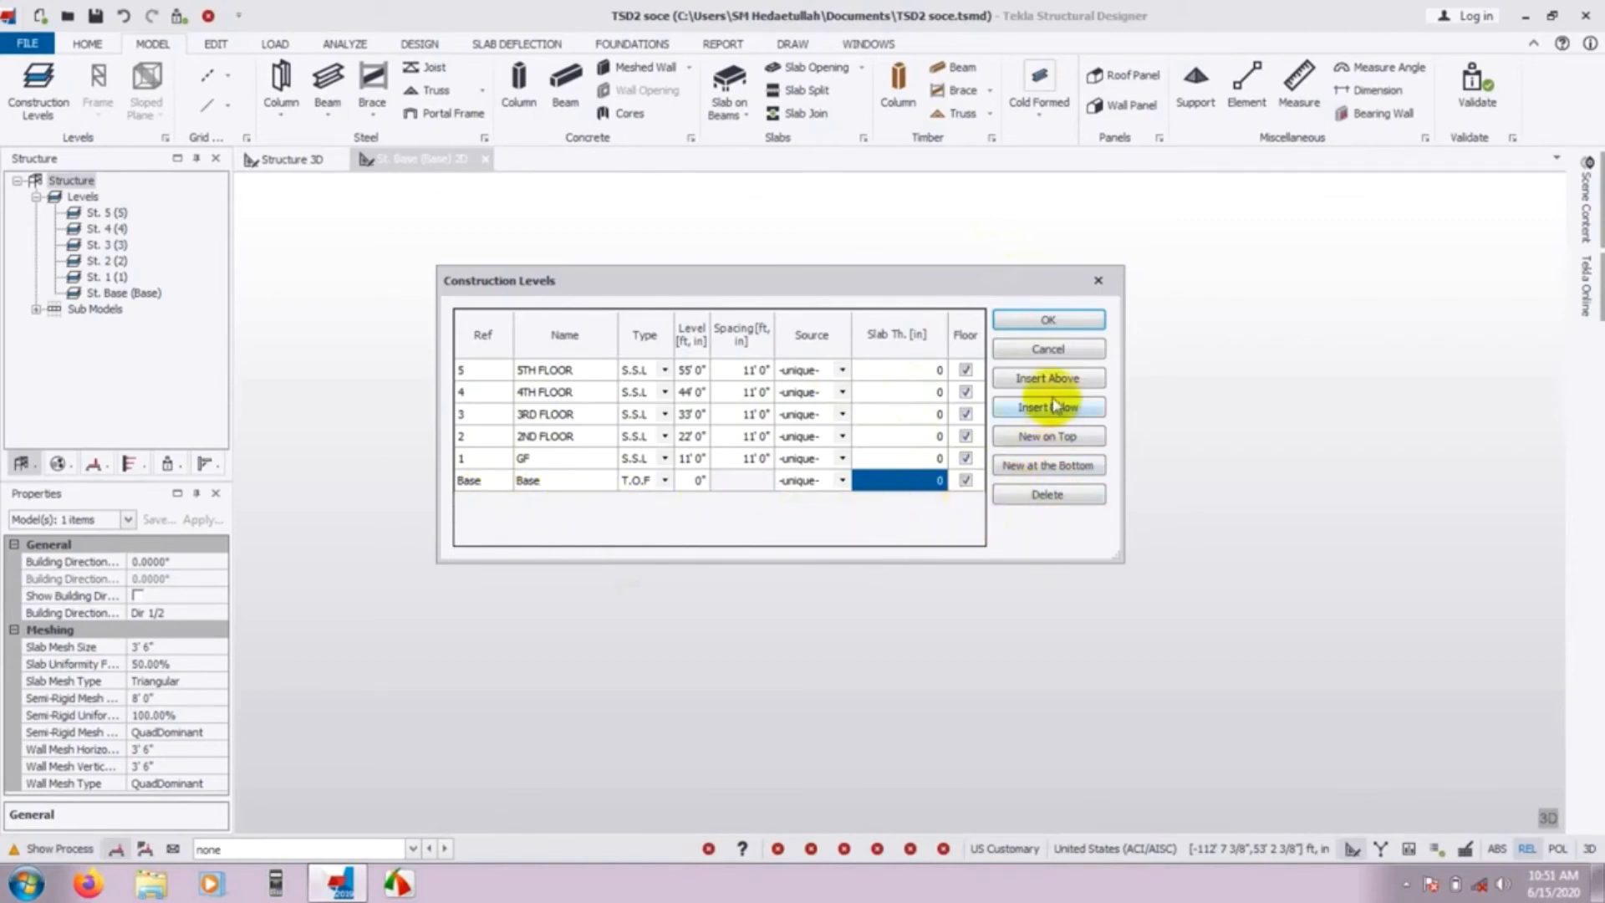
{"action": "left_click", "coordinate": [466, 458]}
{"action": "left_click", "coordinate": [467, 435]}
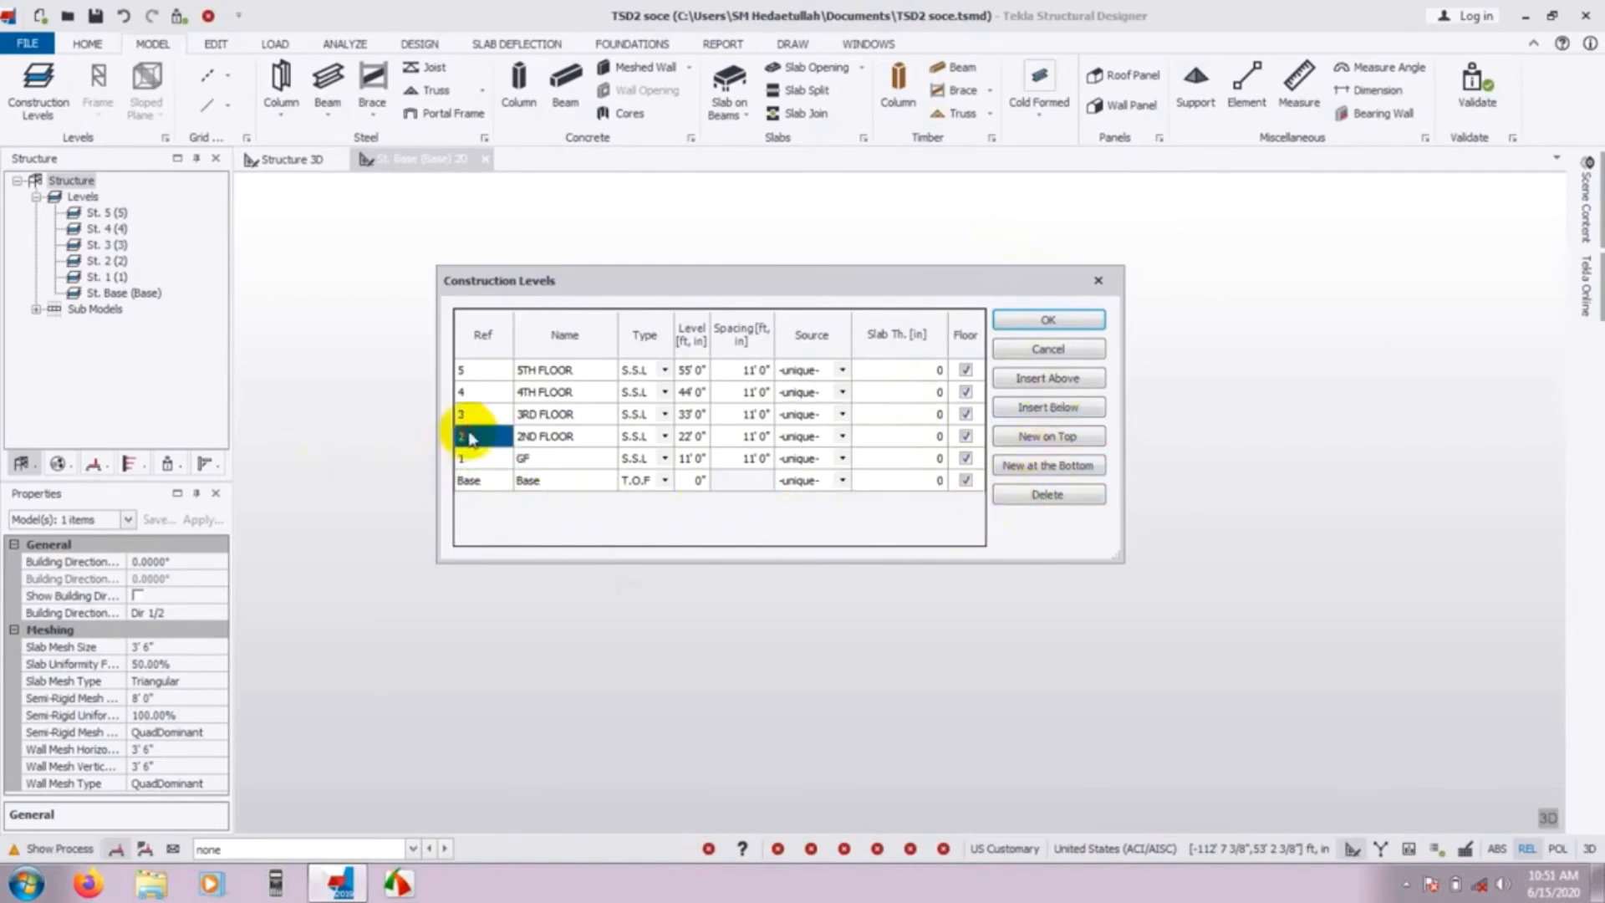
{"action": "left_click", "coordinate": [467, 412]}
{"action": "left_click", "coordinate": [474, 369]}
{"action": "left_click", "coordinate": [667, 360]}
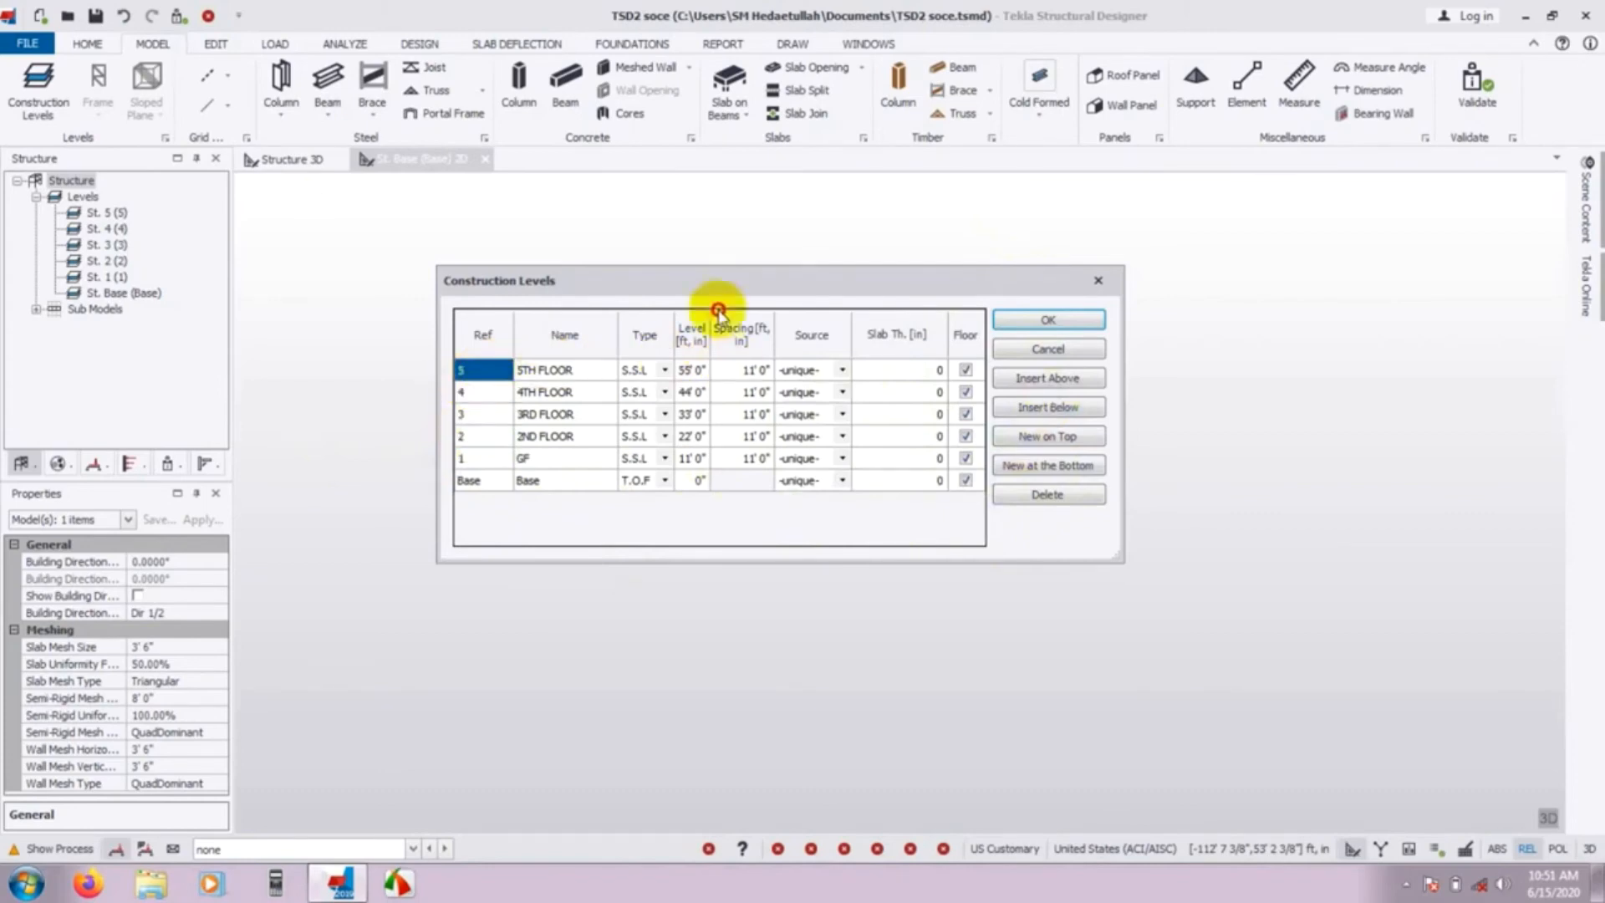
{"action": "left_click", "coordinate": [465, 392]}
{"action": "left_click", "coordinate": [468, 458]}
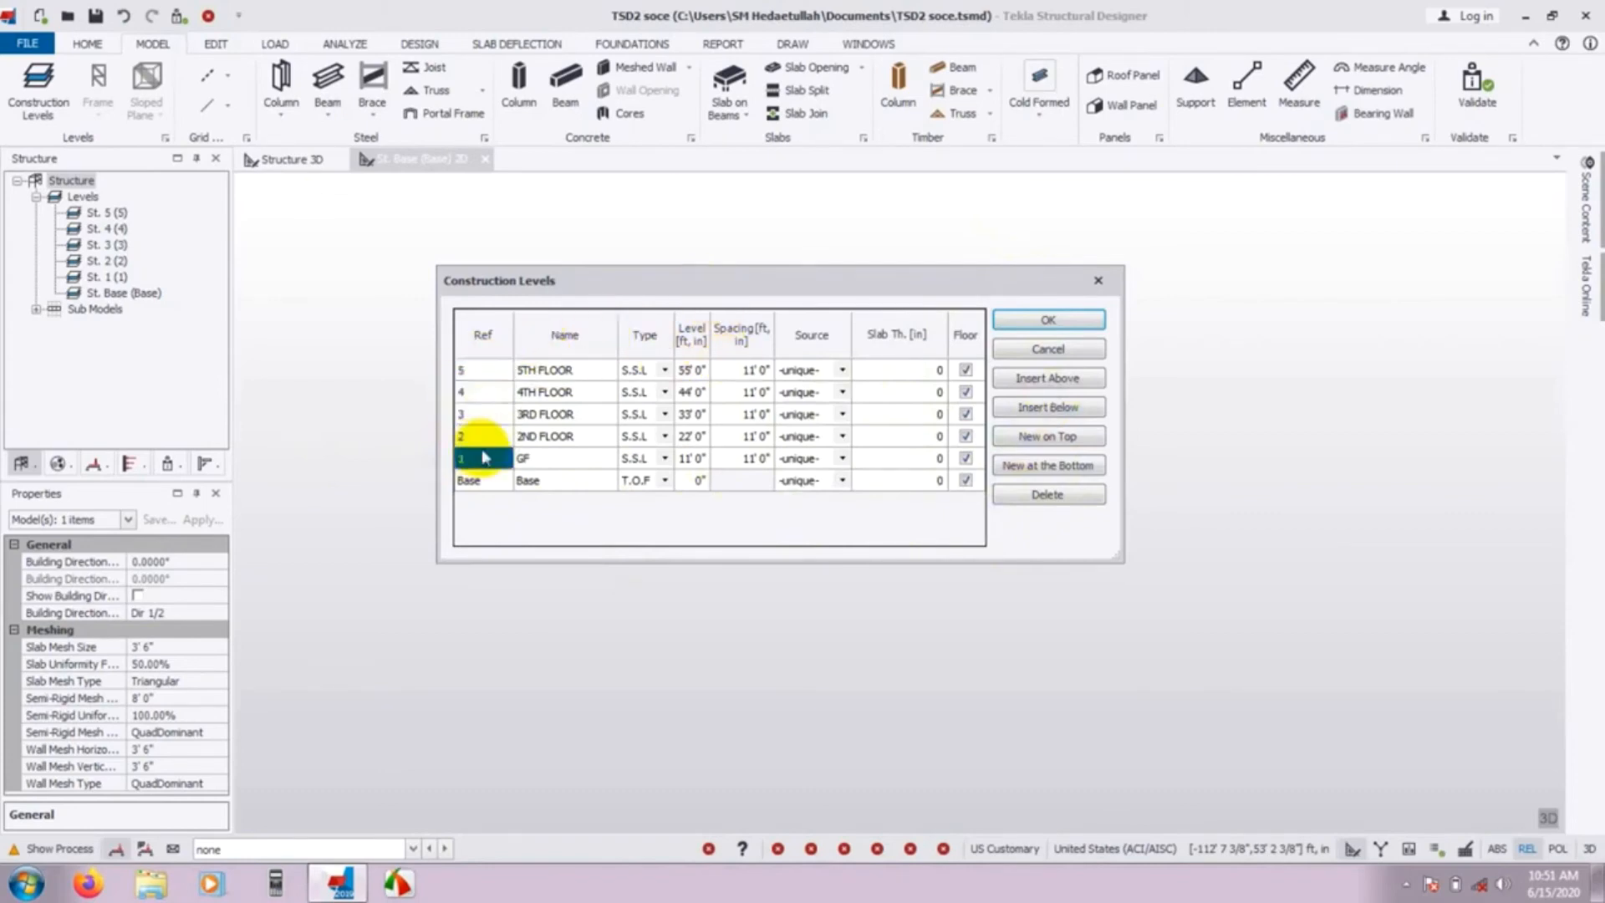
{"action": "left_click", "coordinate": [473, 369]}
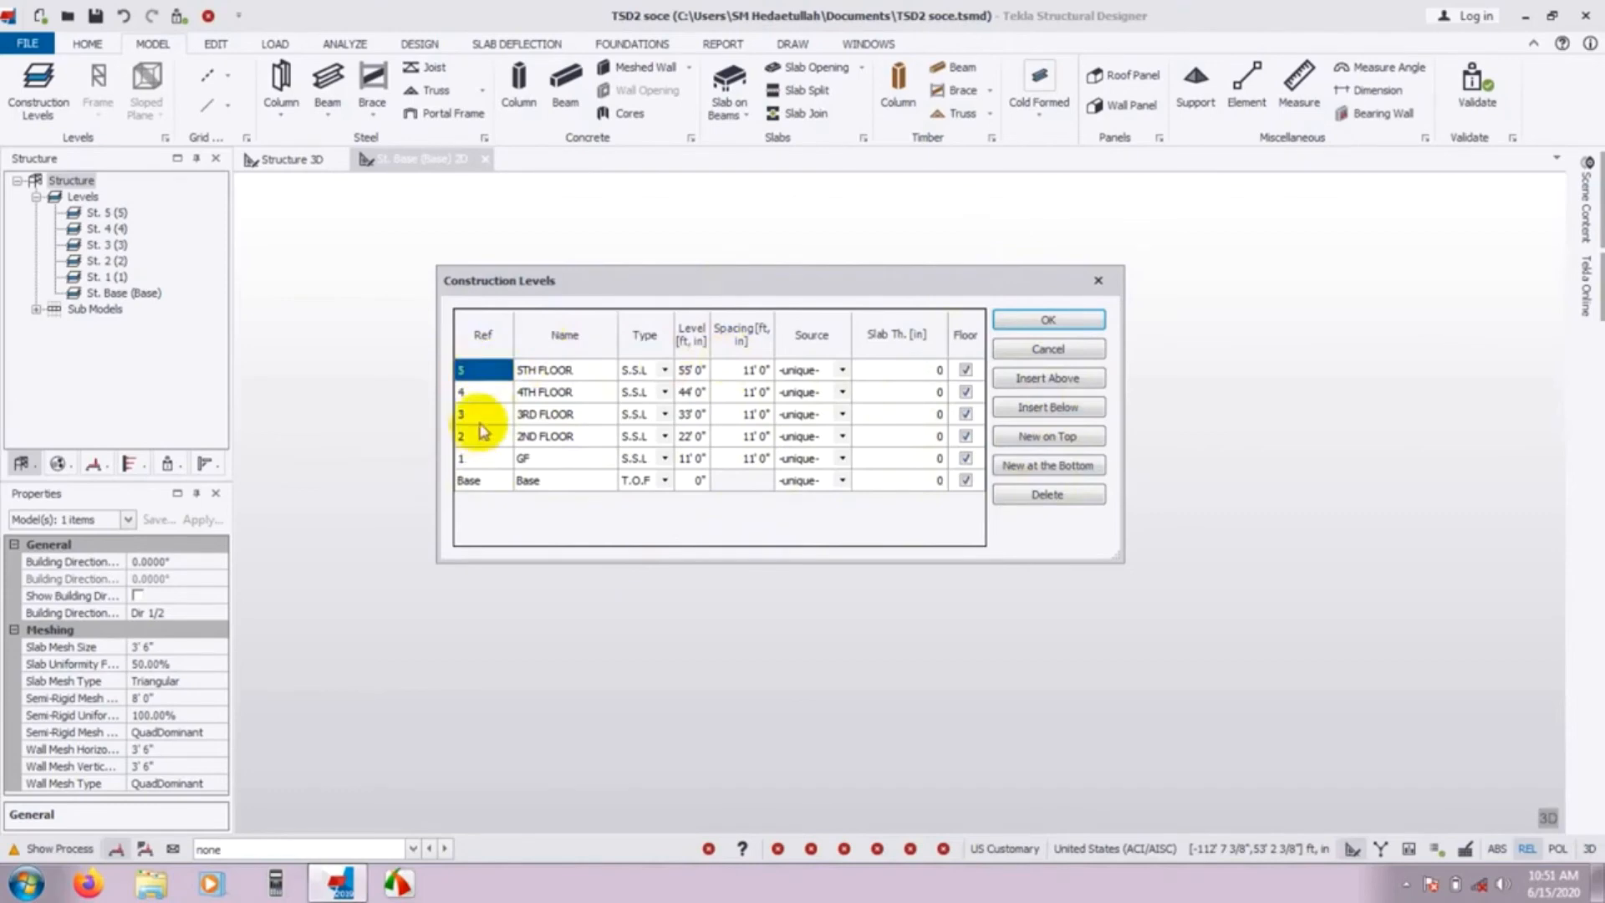
{"action": "left_click", "coordinate": [476, 392]}
{"action": "left_click", "coordinate": [469, 456]}
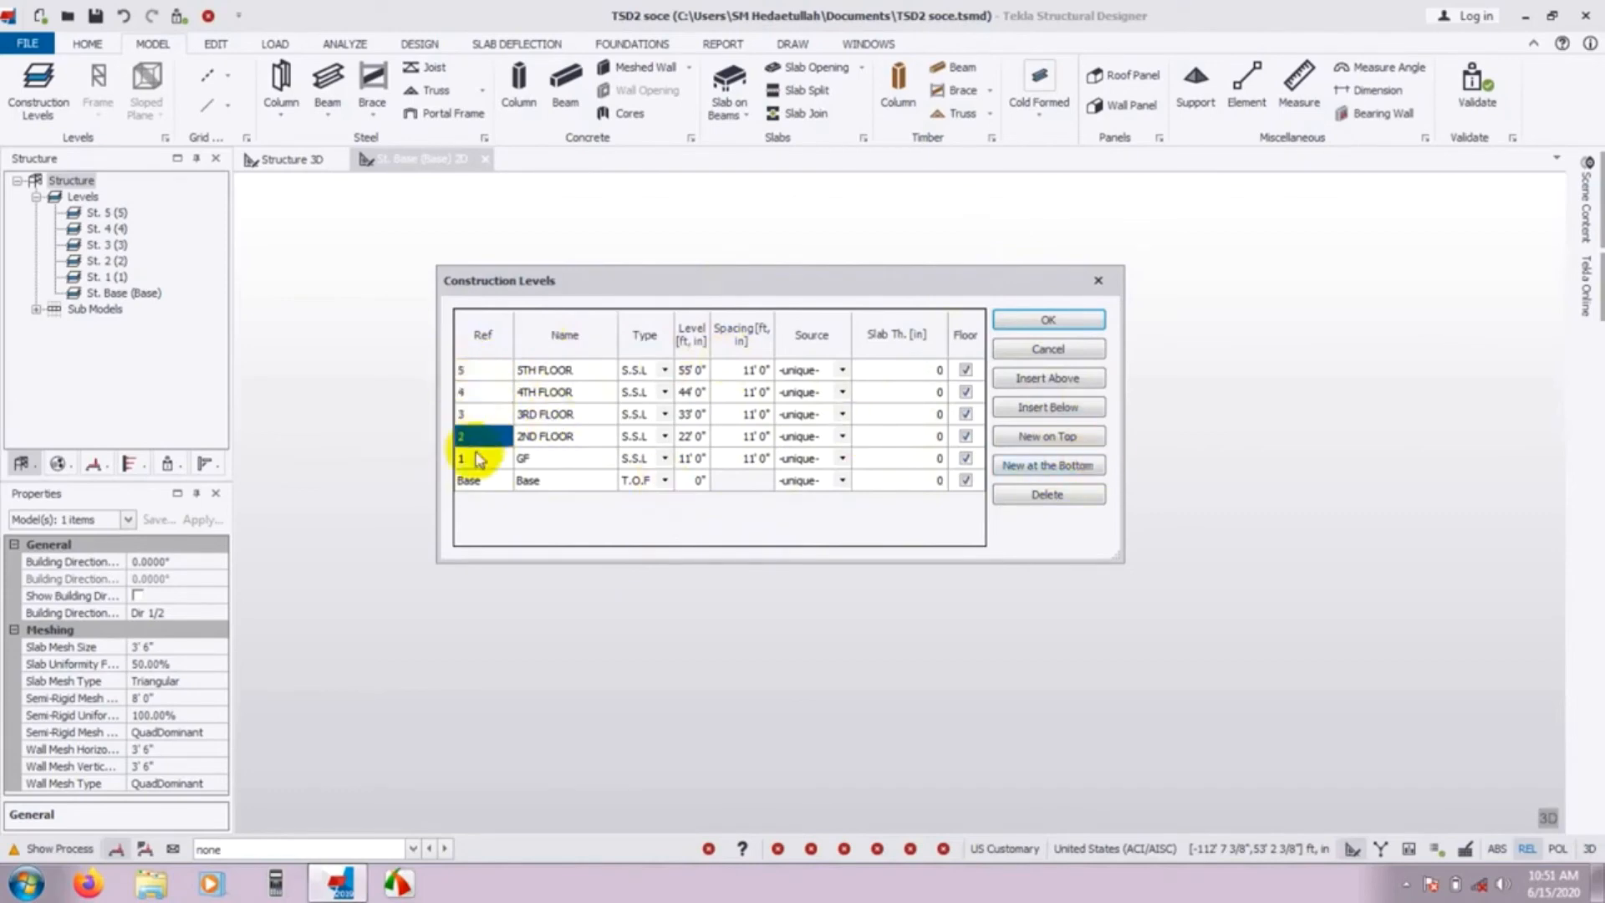
{"action": "left_click", "coordinate": [488, 481]}
{"action": "left_click", "coordinate": [469, 457]}
{"action": "left_click", "coordinate": [466, 415]}
{"action": "left_click", "coordinate": [467, 392]}
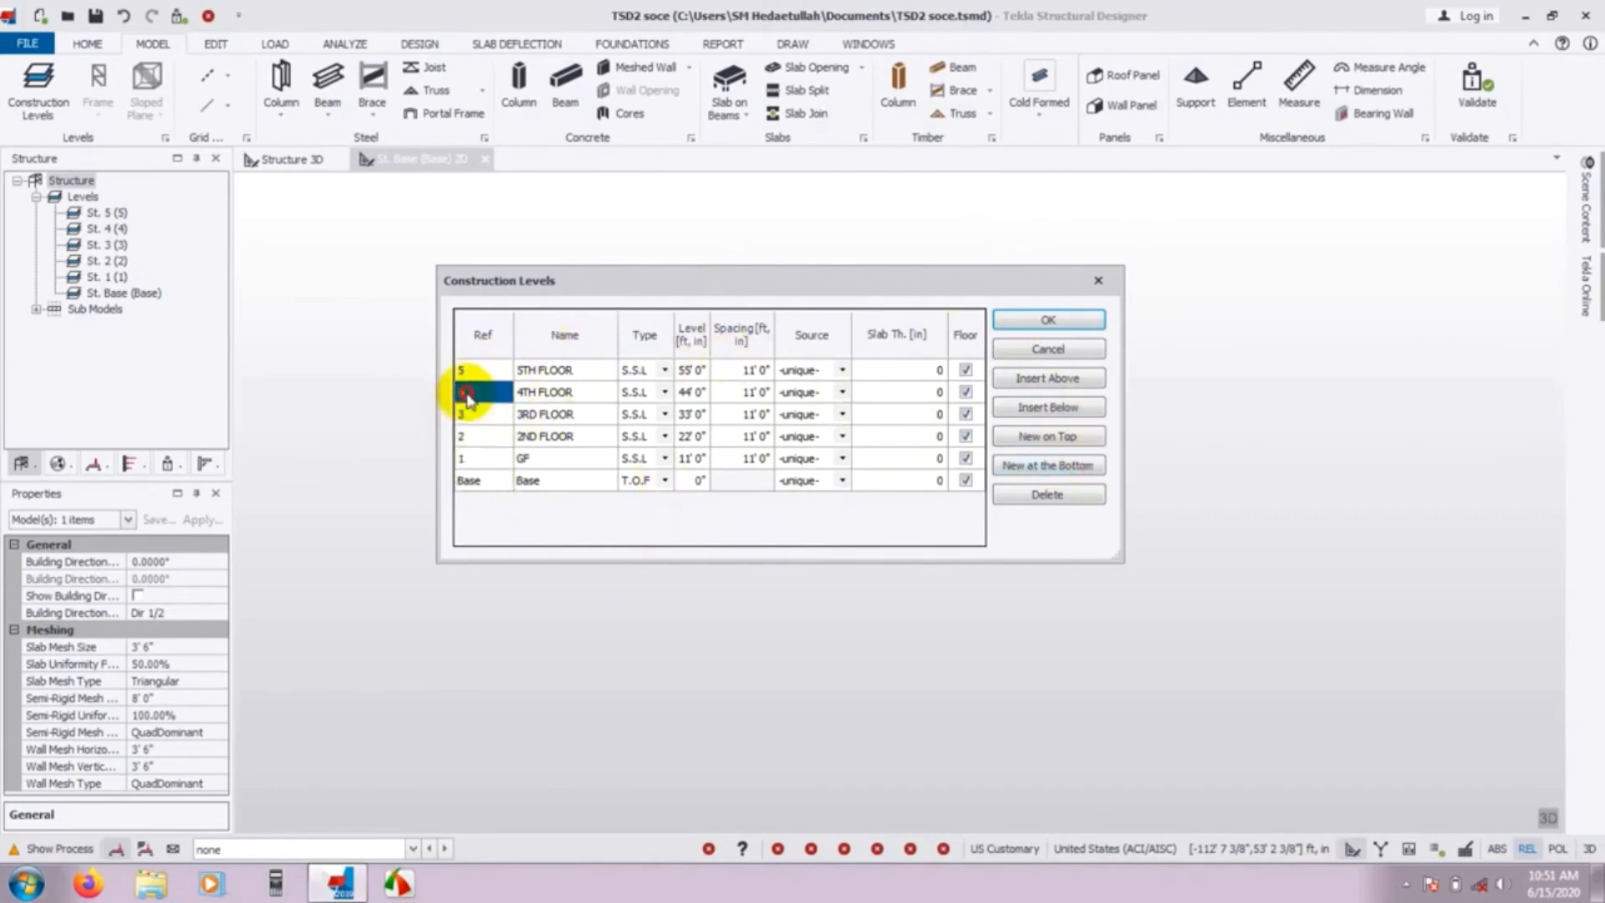
Try inserting one extra level above and another below the 5th floor, deleting each inserted level
{"action": "left_click", "coordinate": [466, 370]}
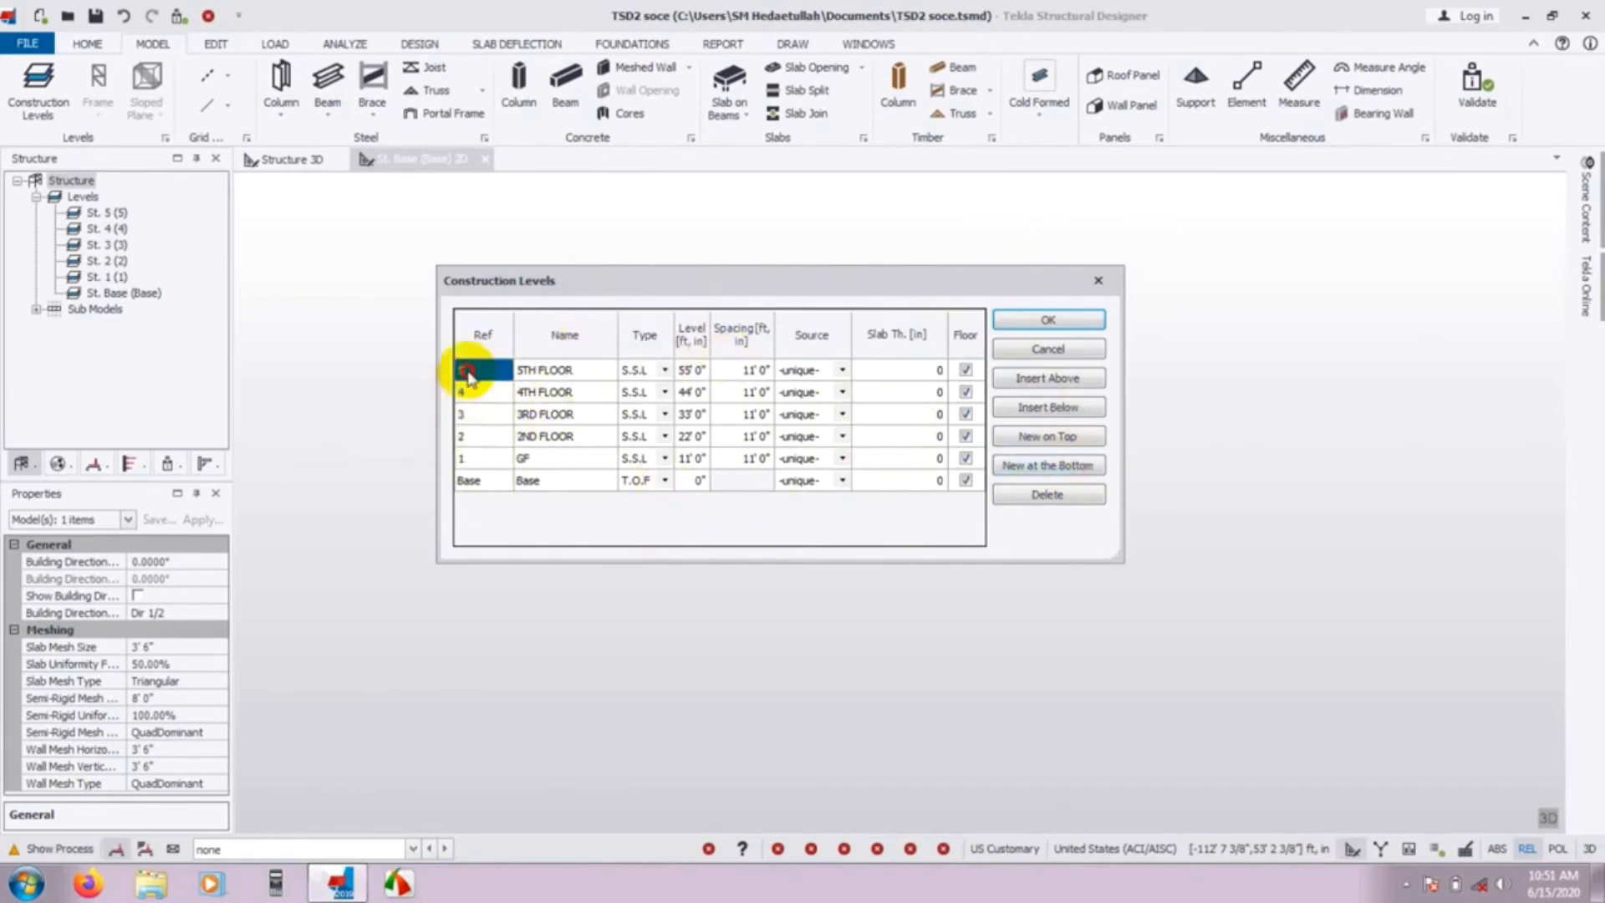
{"action": "left_click", "coordinate": [1054, 380]}
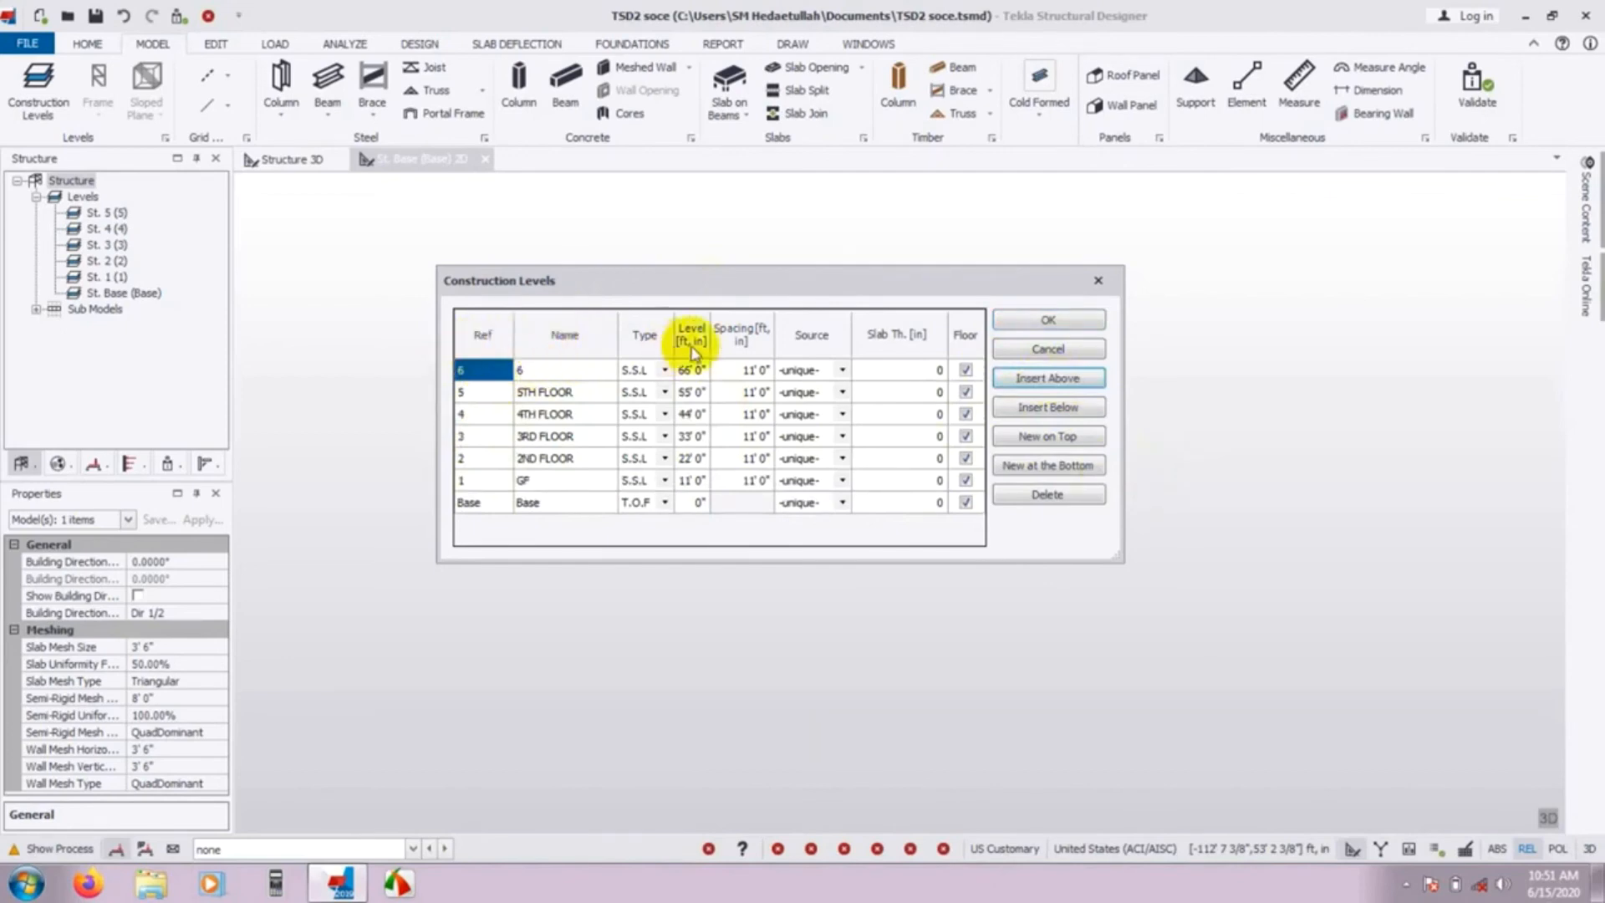
{"action": "left_click", "coordinate": [1059, 493]}
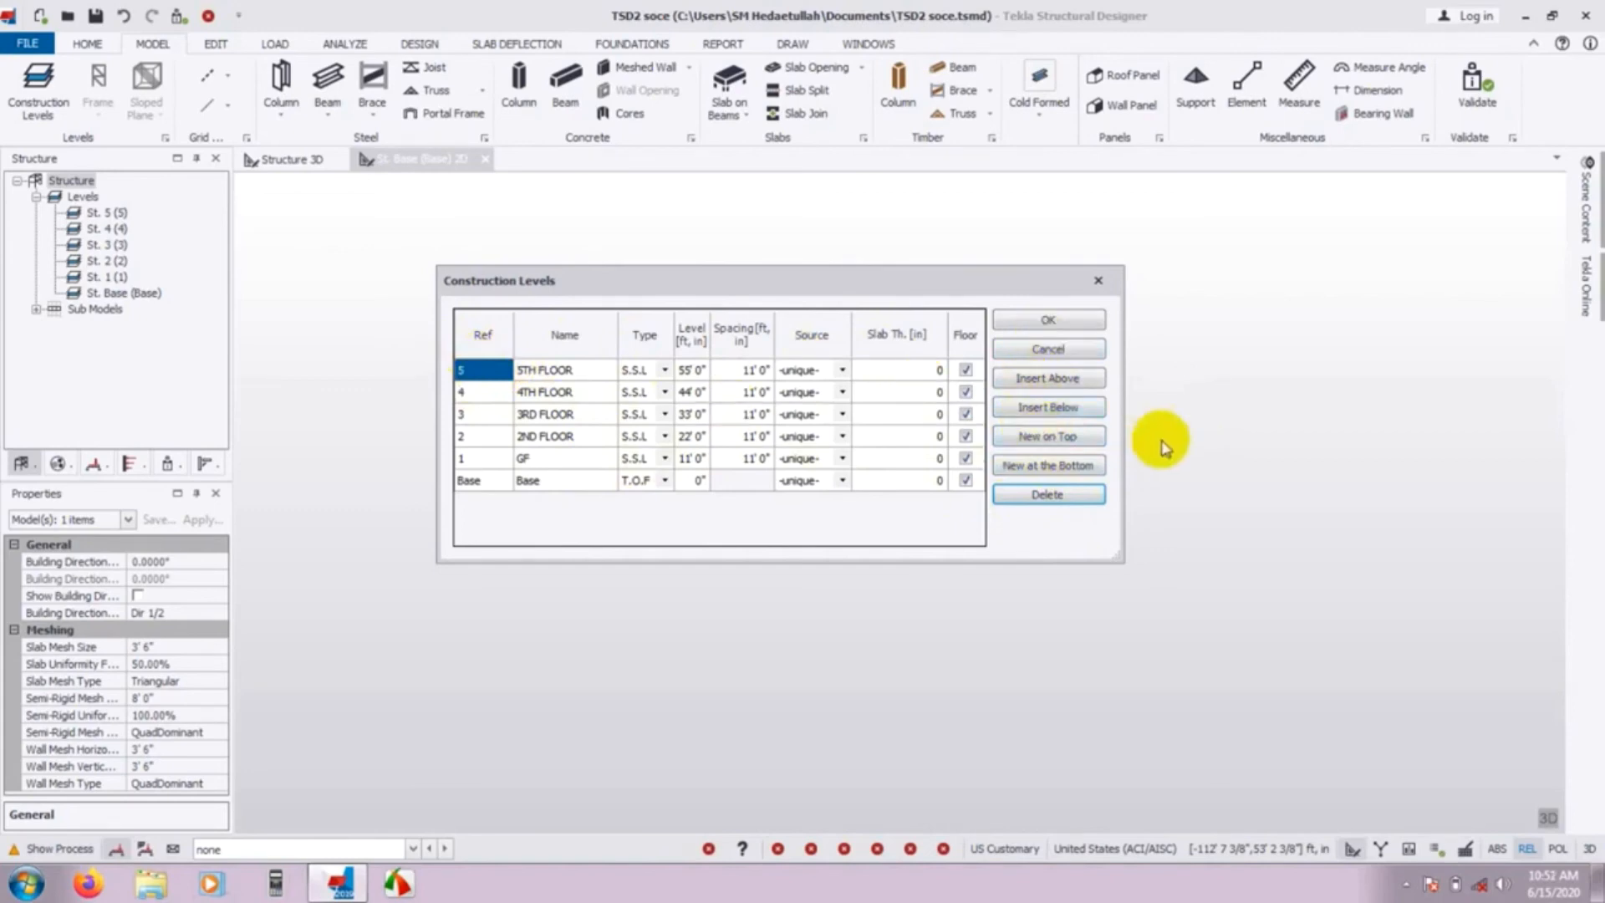
{"action": "left_click", "coordinate": [1051, 416]}
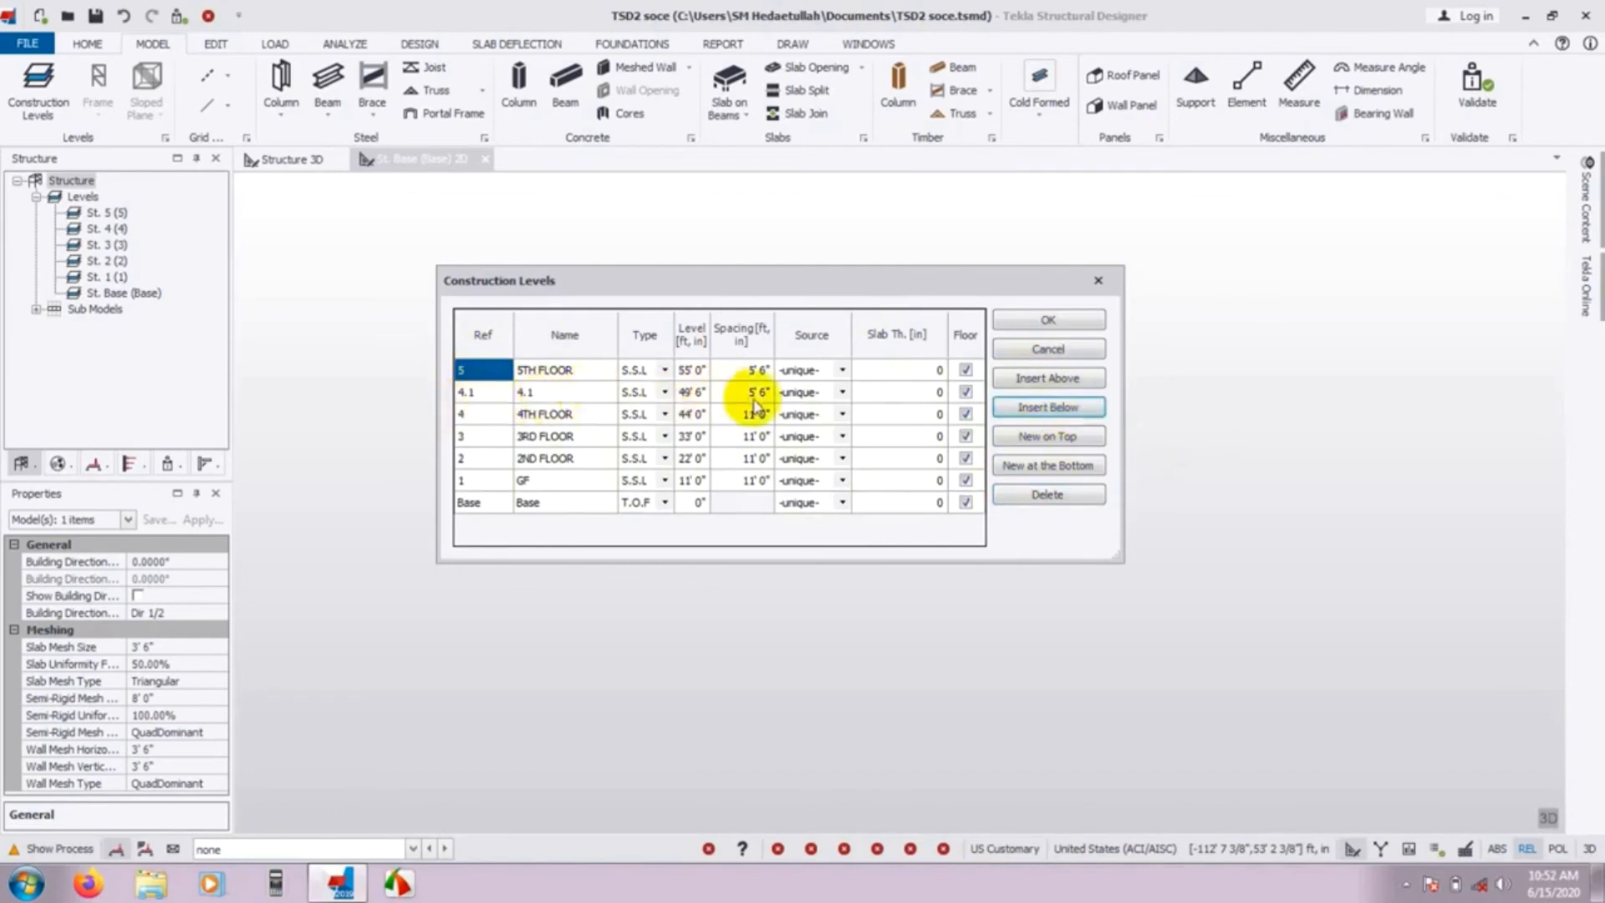
{"action": "left_click", "coordinate": [462, 393]}
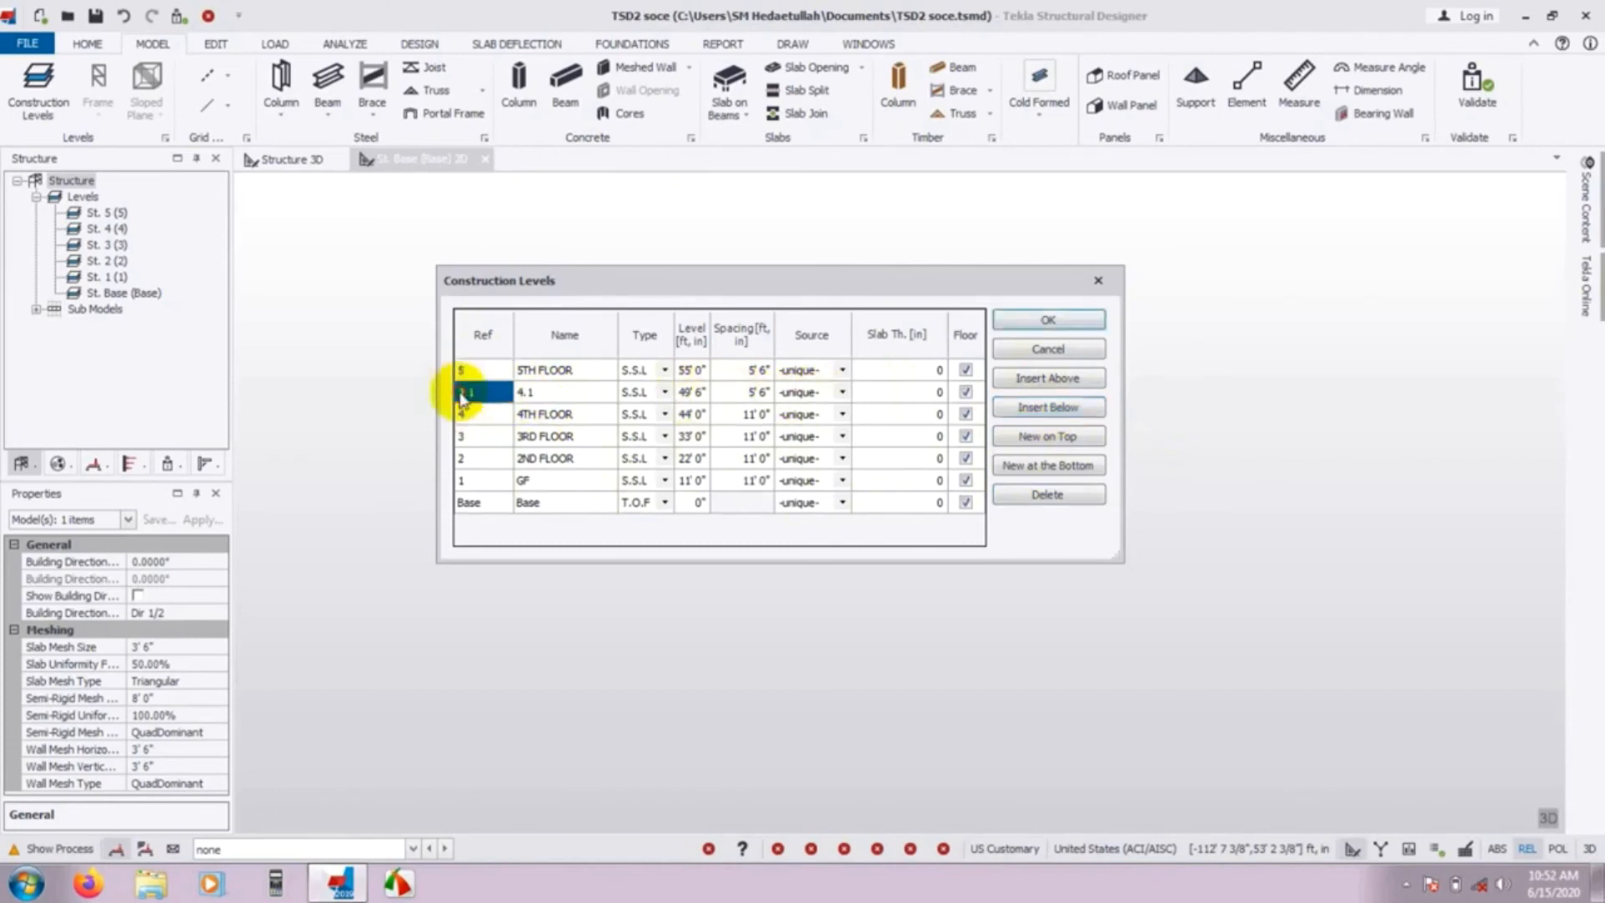
{"action": "left_click", "coordinate": [1055, 494]}
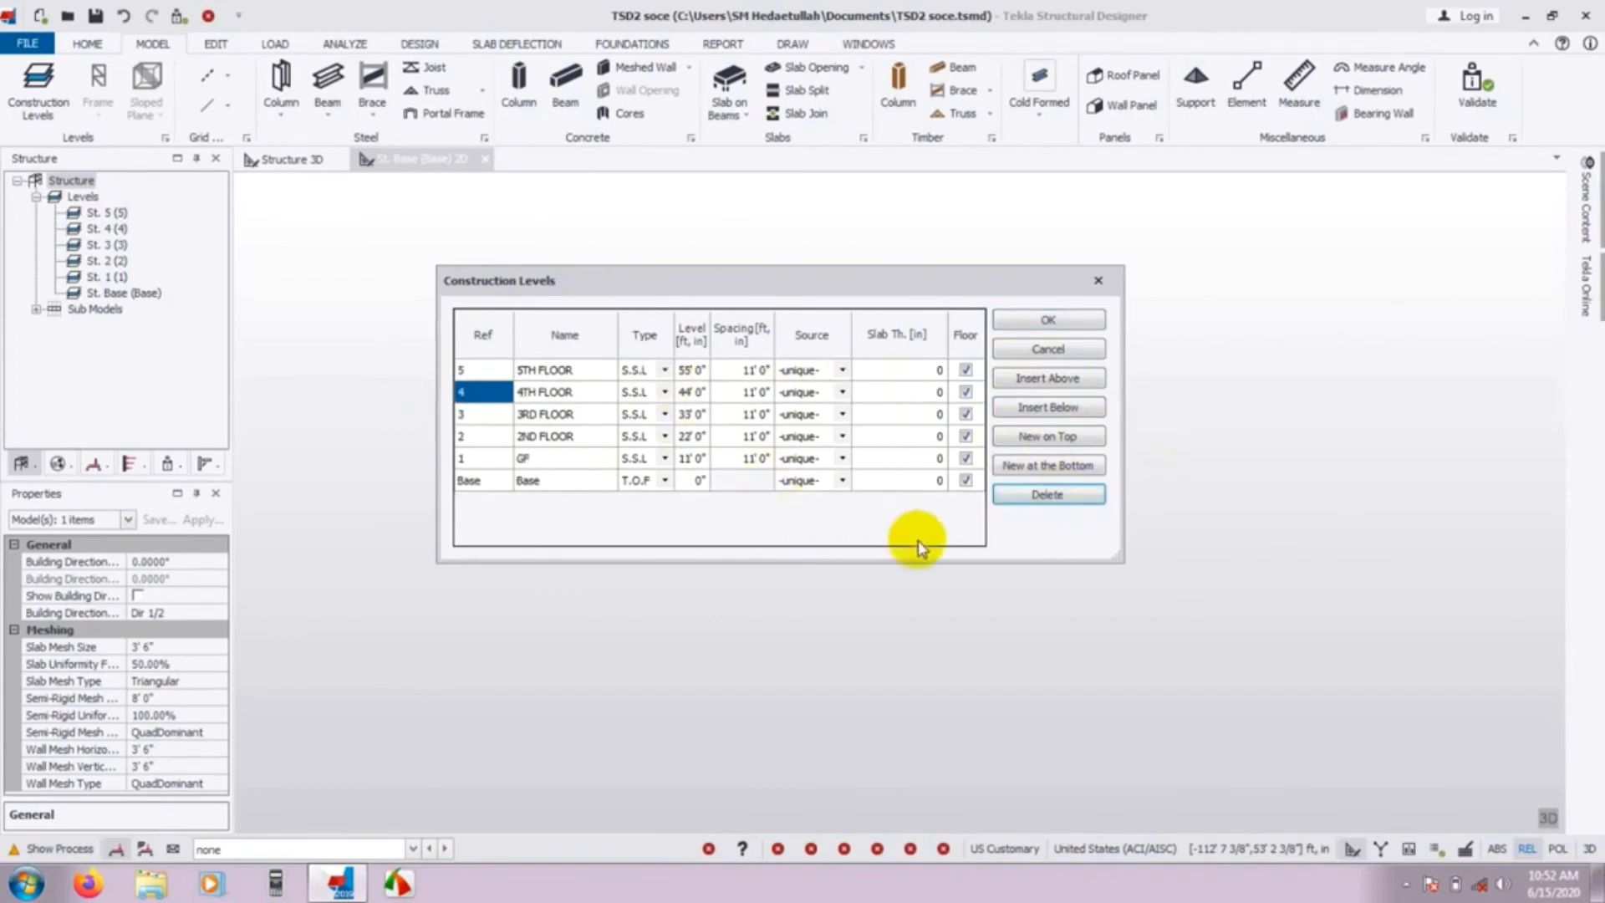
Accept the named construction levels and save the project
{"action": "left_click", "coordinate": [1045, 322]}
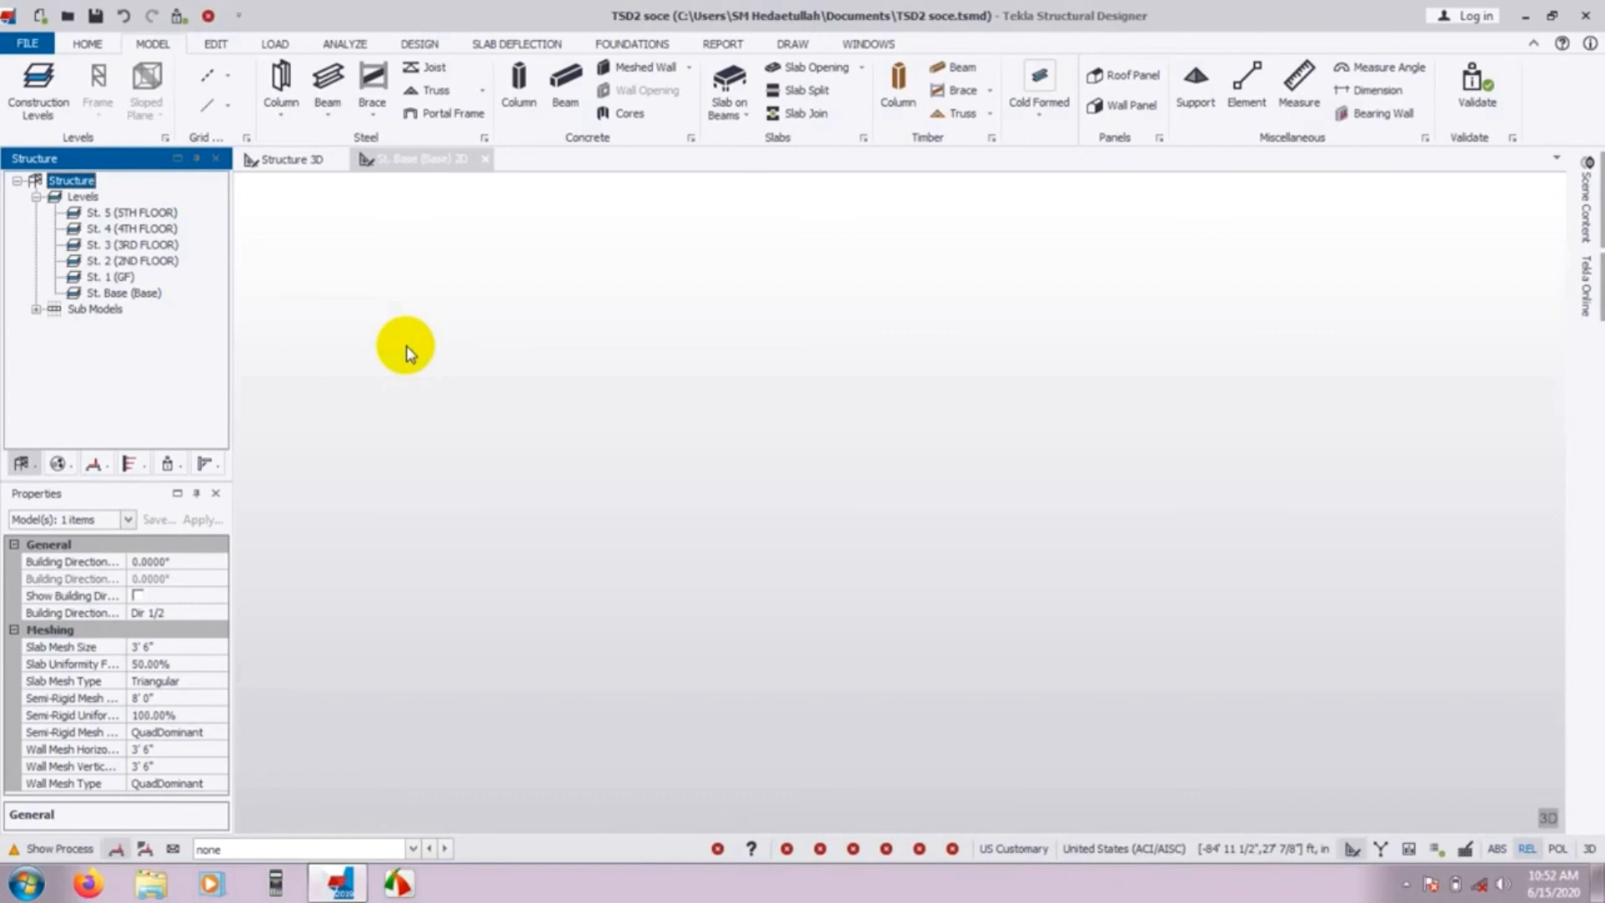
{"action": "left_click", "coordinate": [96, 18]}
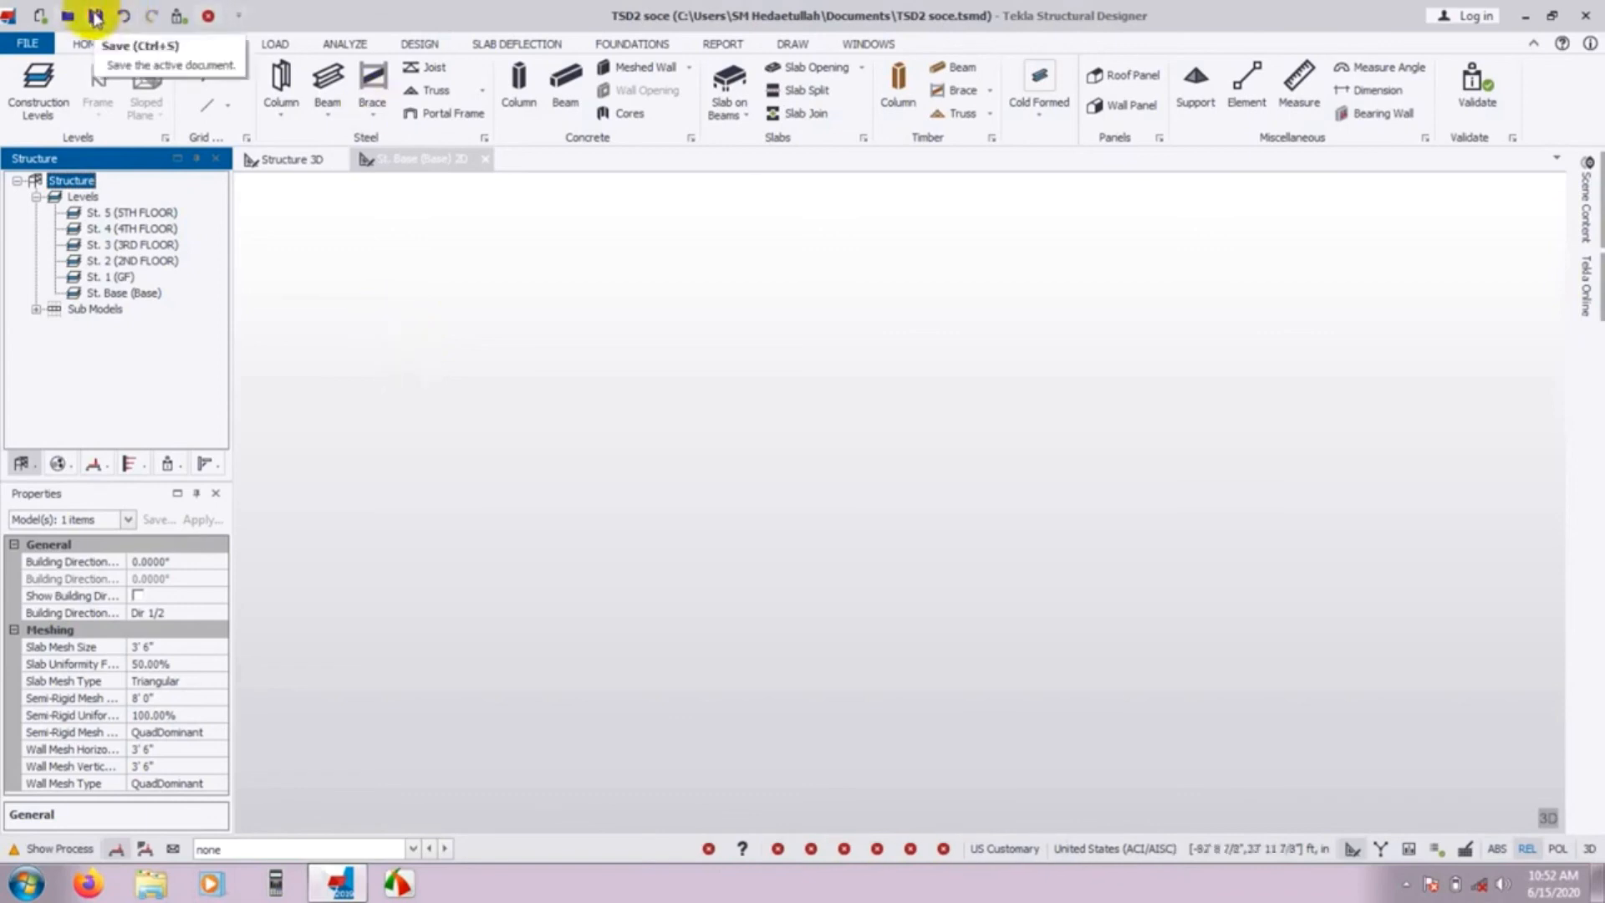